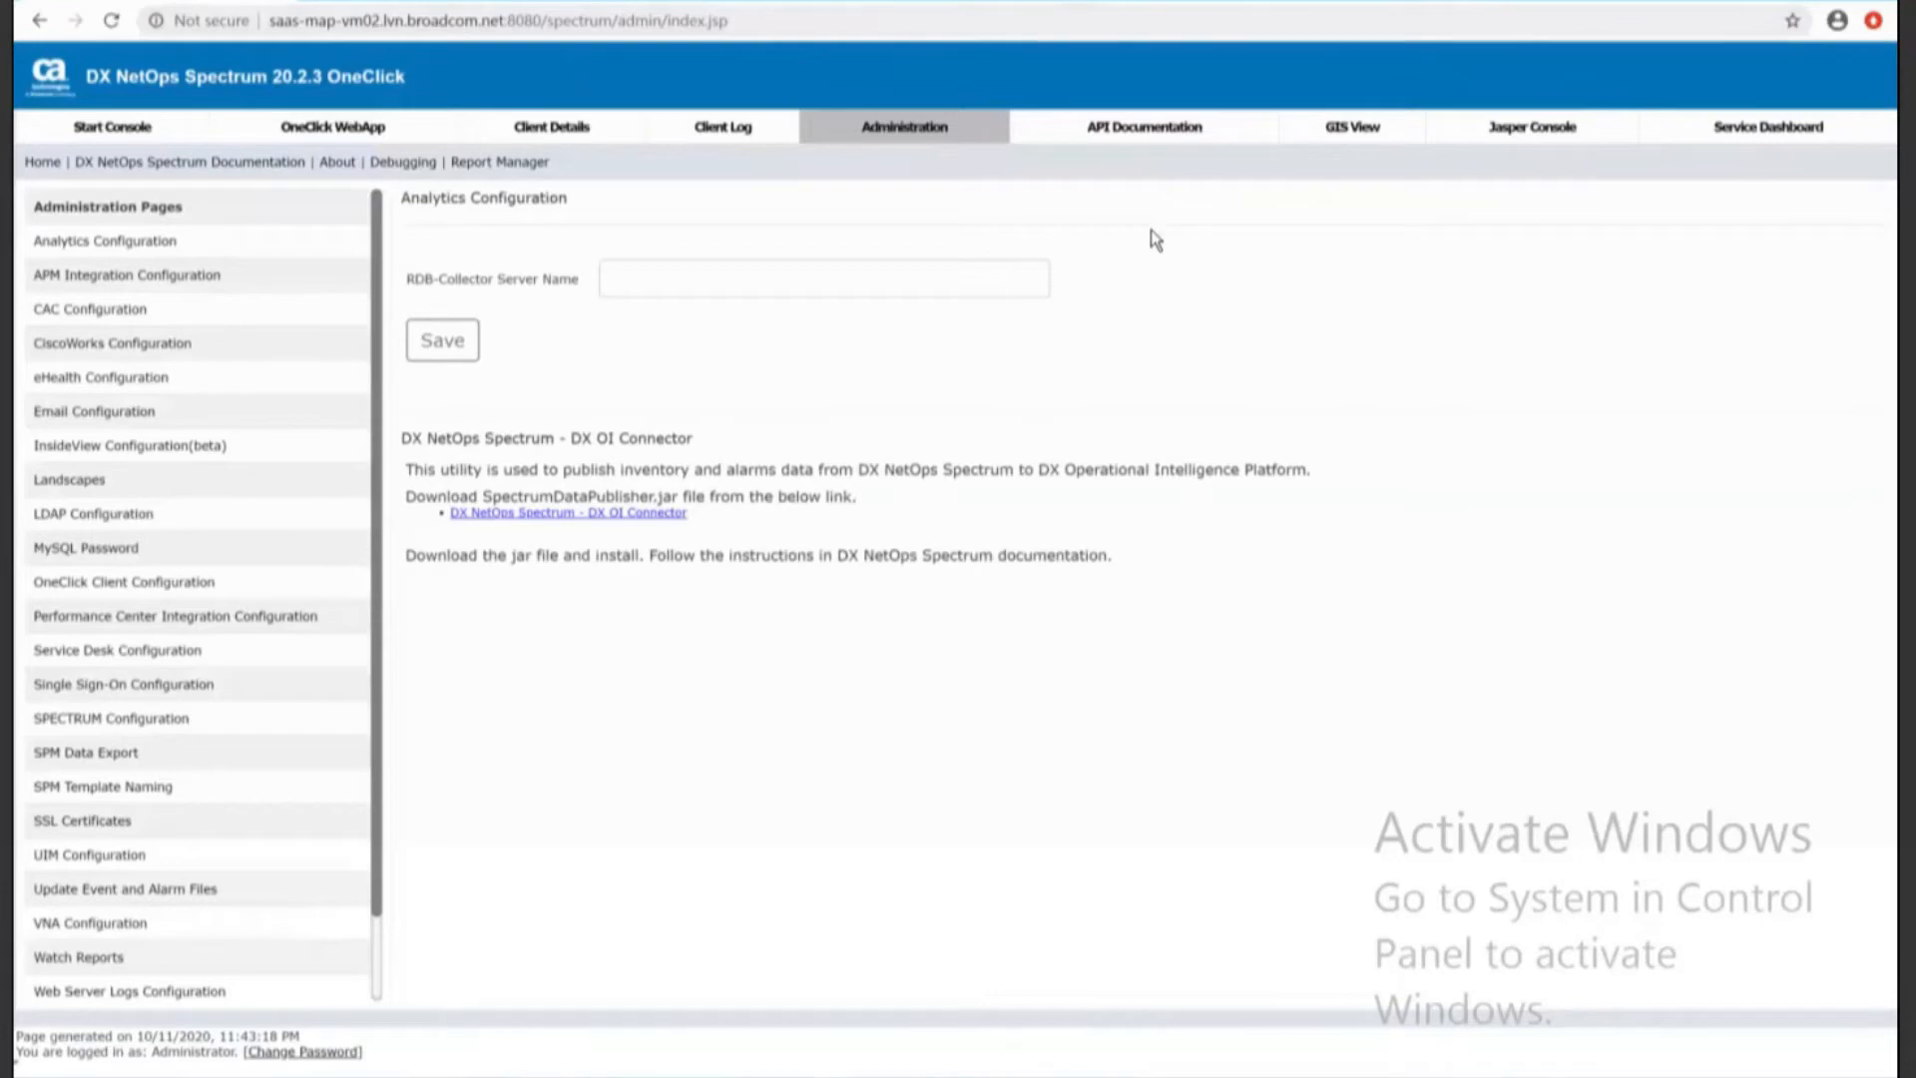
Open the Analytics Configuration page in the Spectrum OneClick administration area to view the DX OI Connector download
click(926, 140)
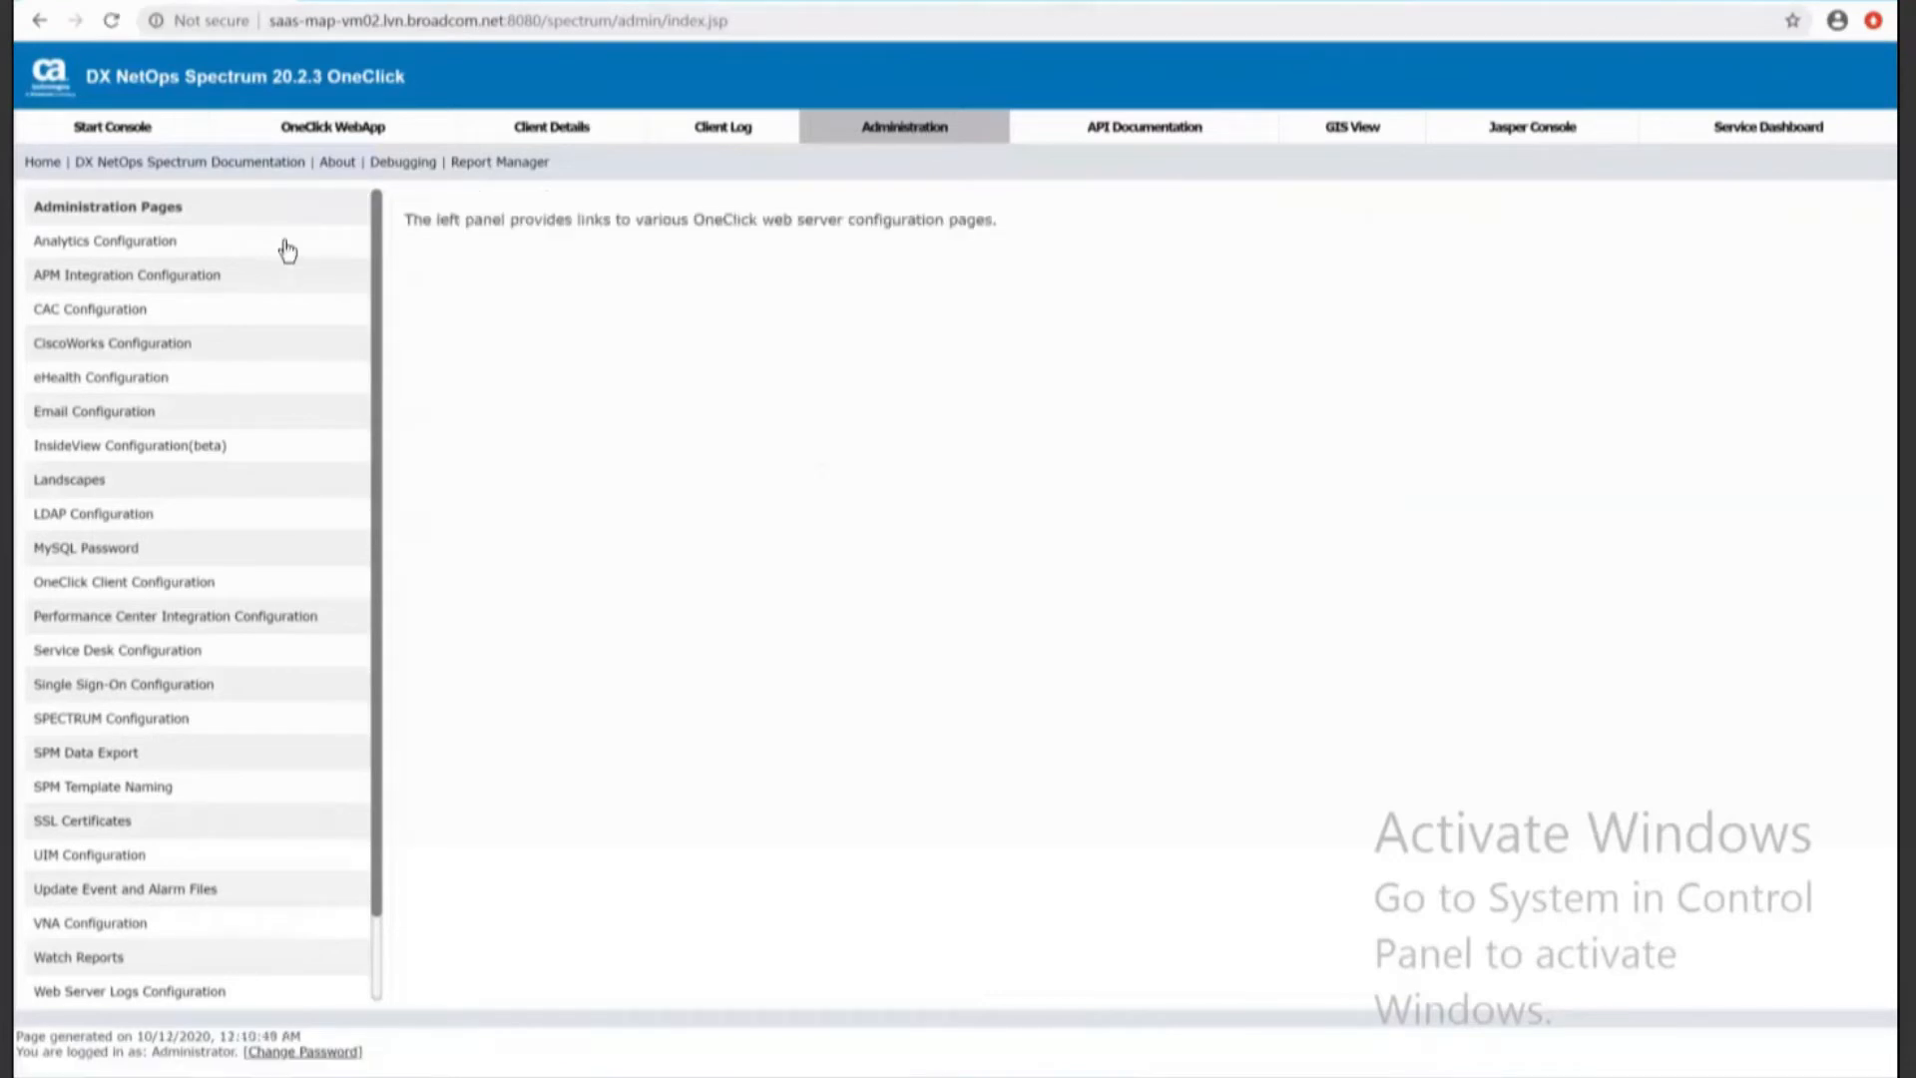
click(127, 249)
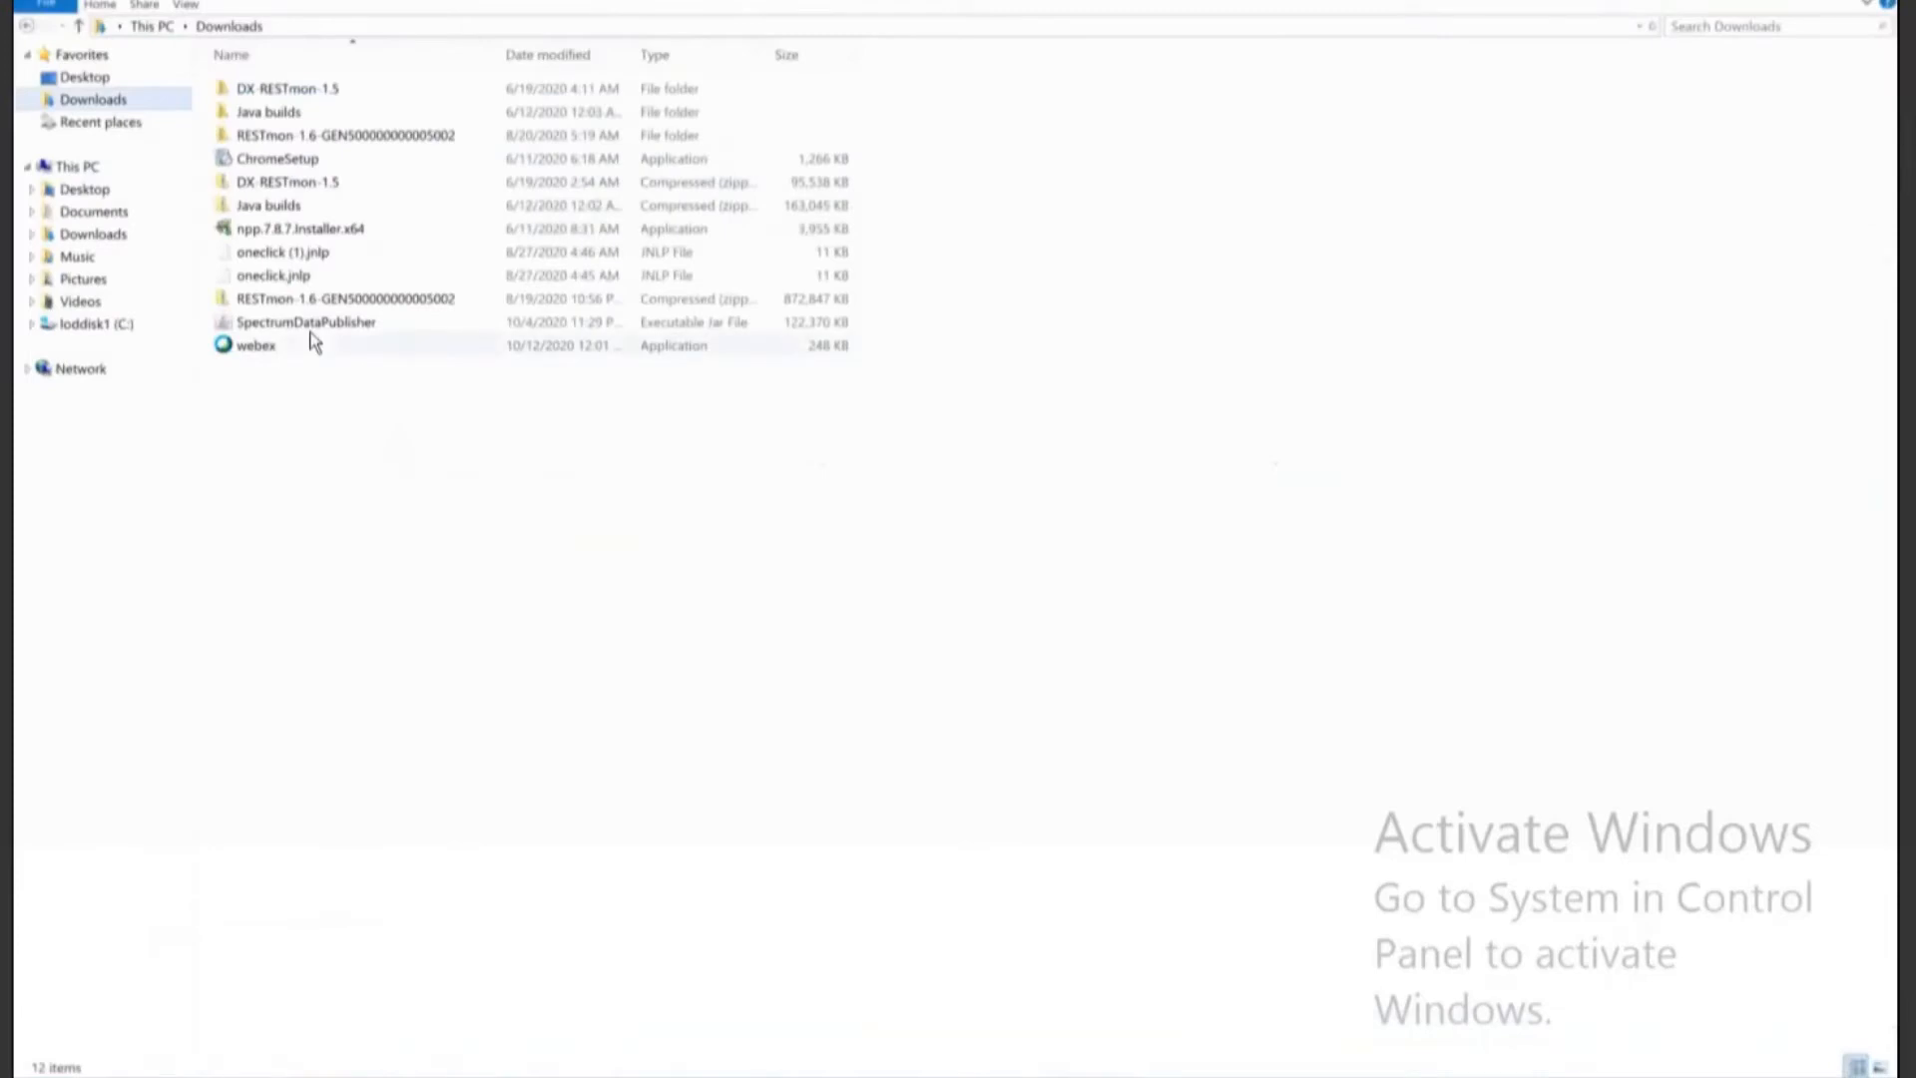
Run the SpectrumDataPublisher installer from the Downloads folder and install the DX OI Connector to C:\win32app
click(306, 333)
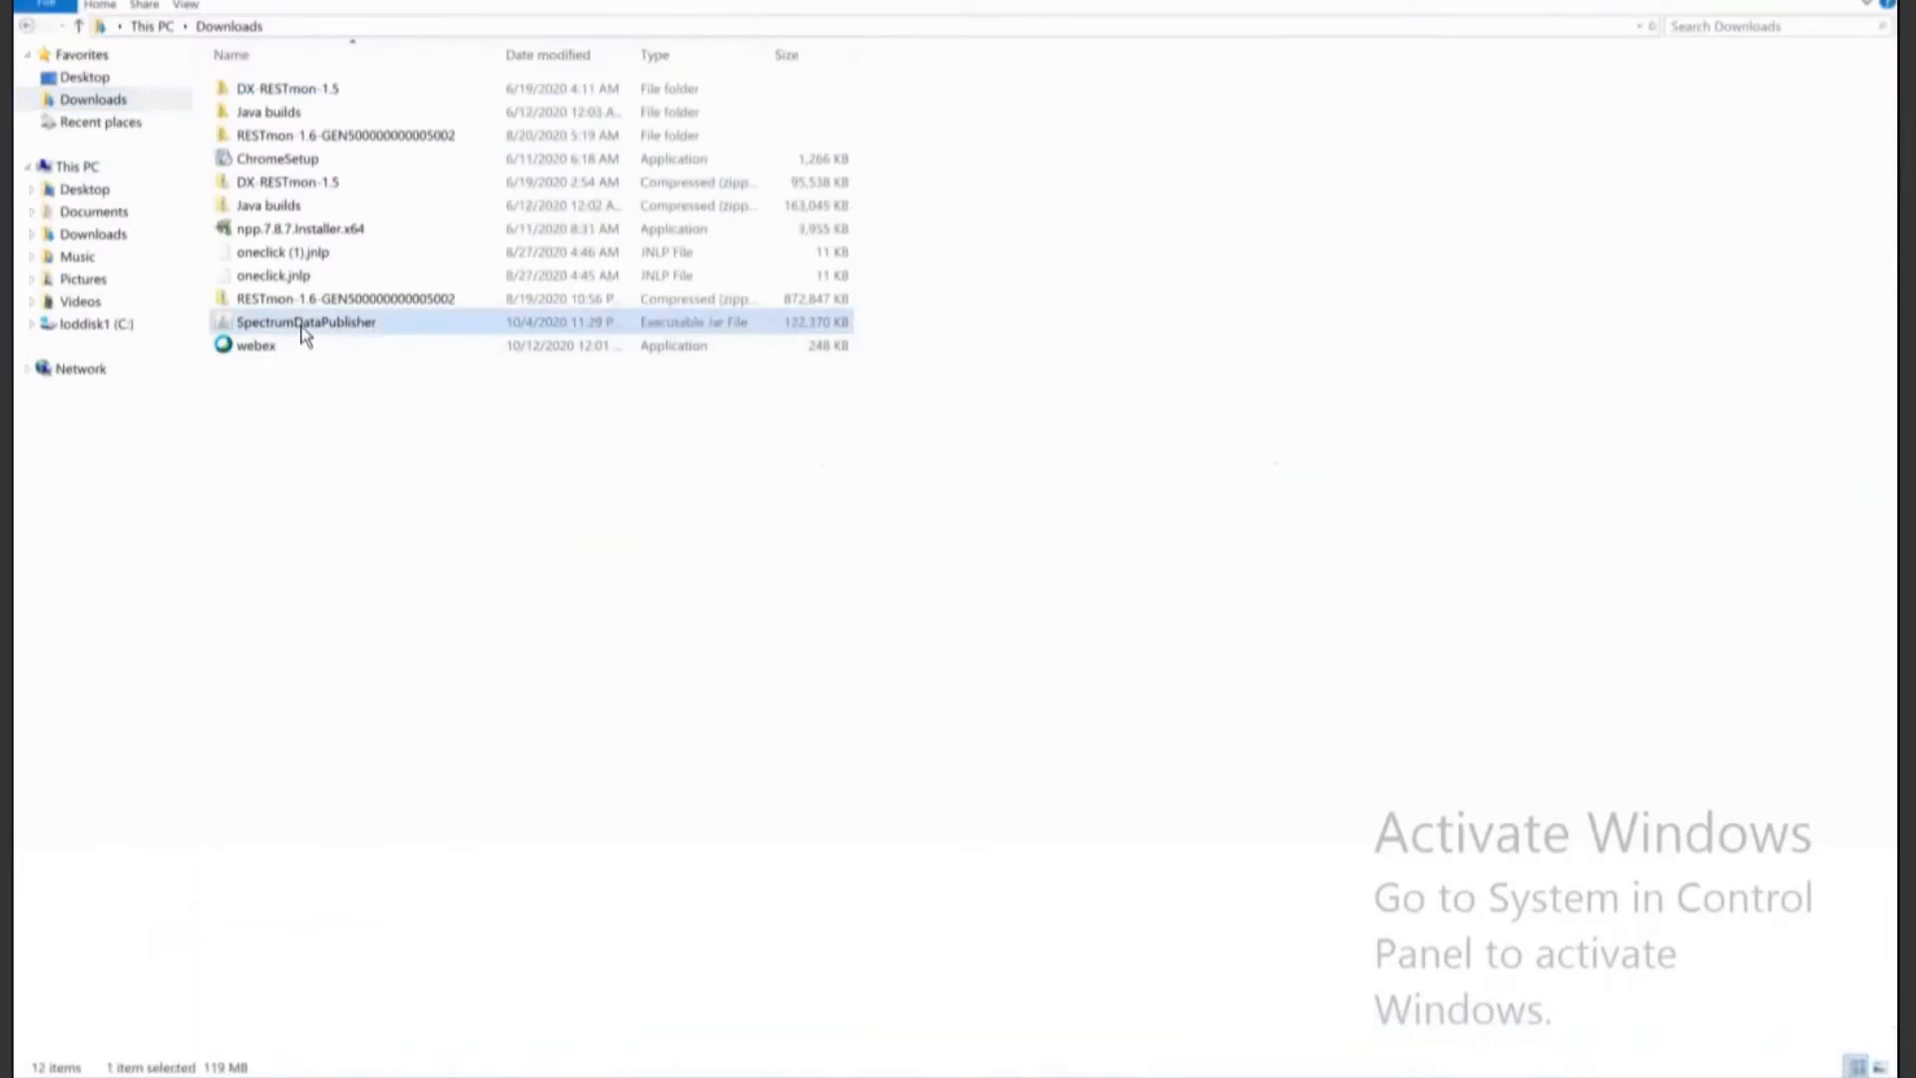
double_click(402, 333)
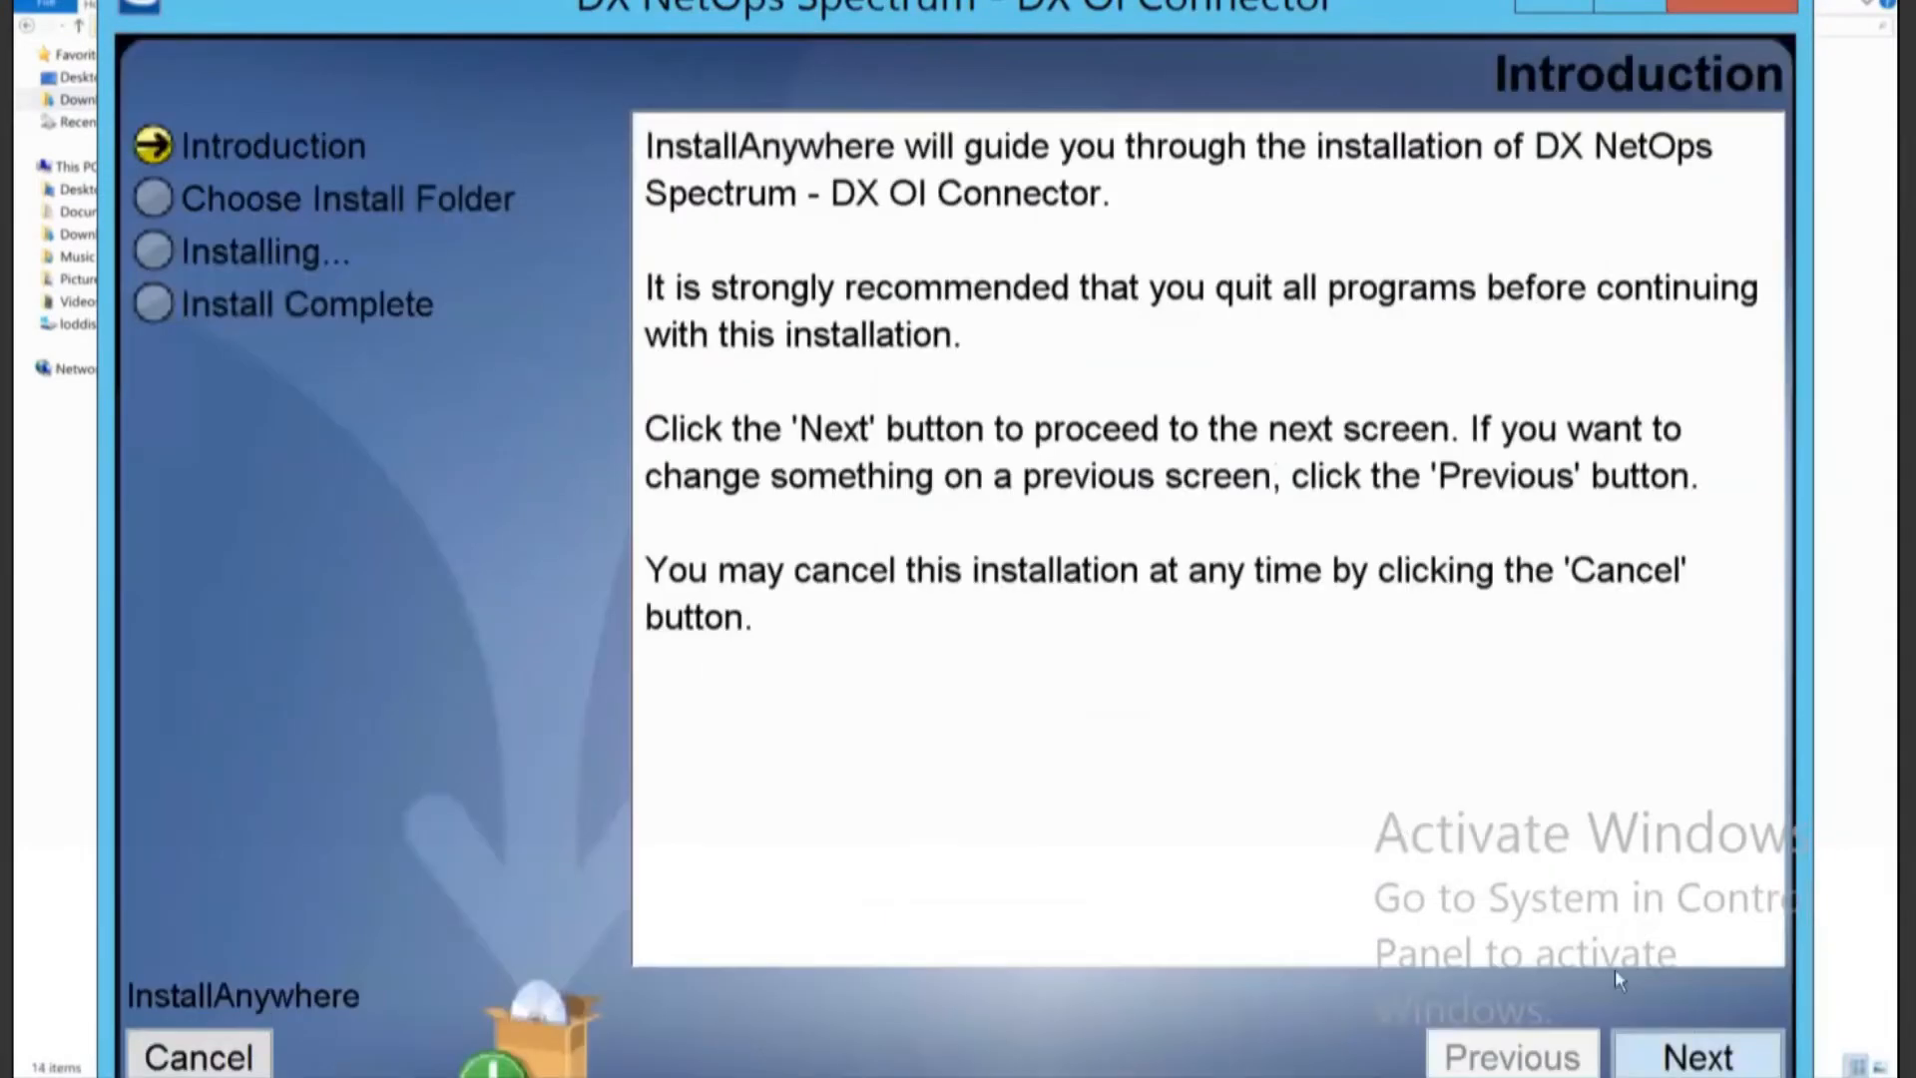
click(1696, 1048)
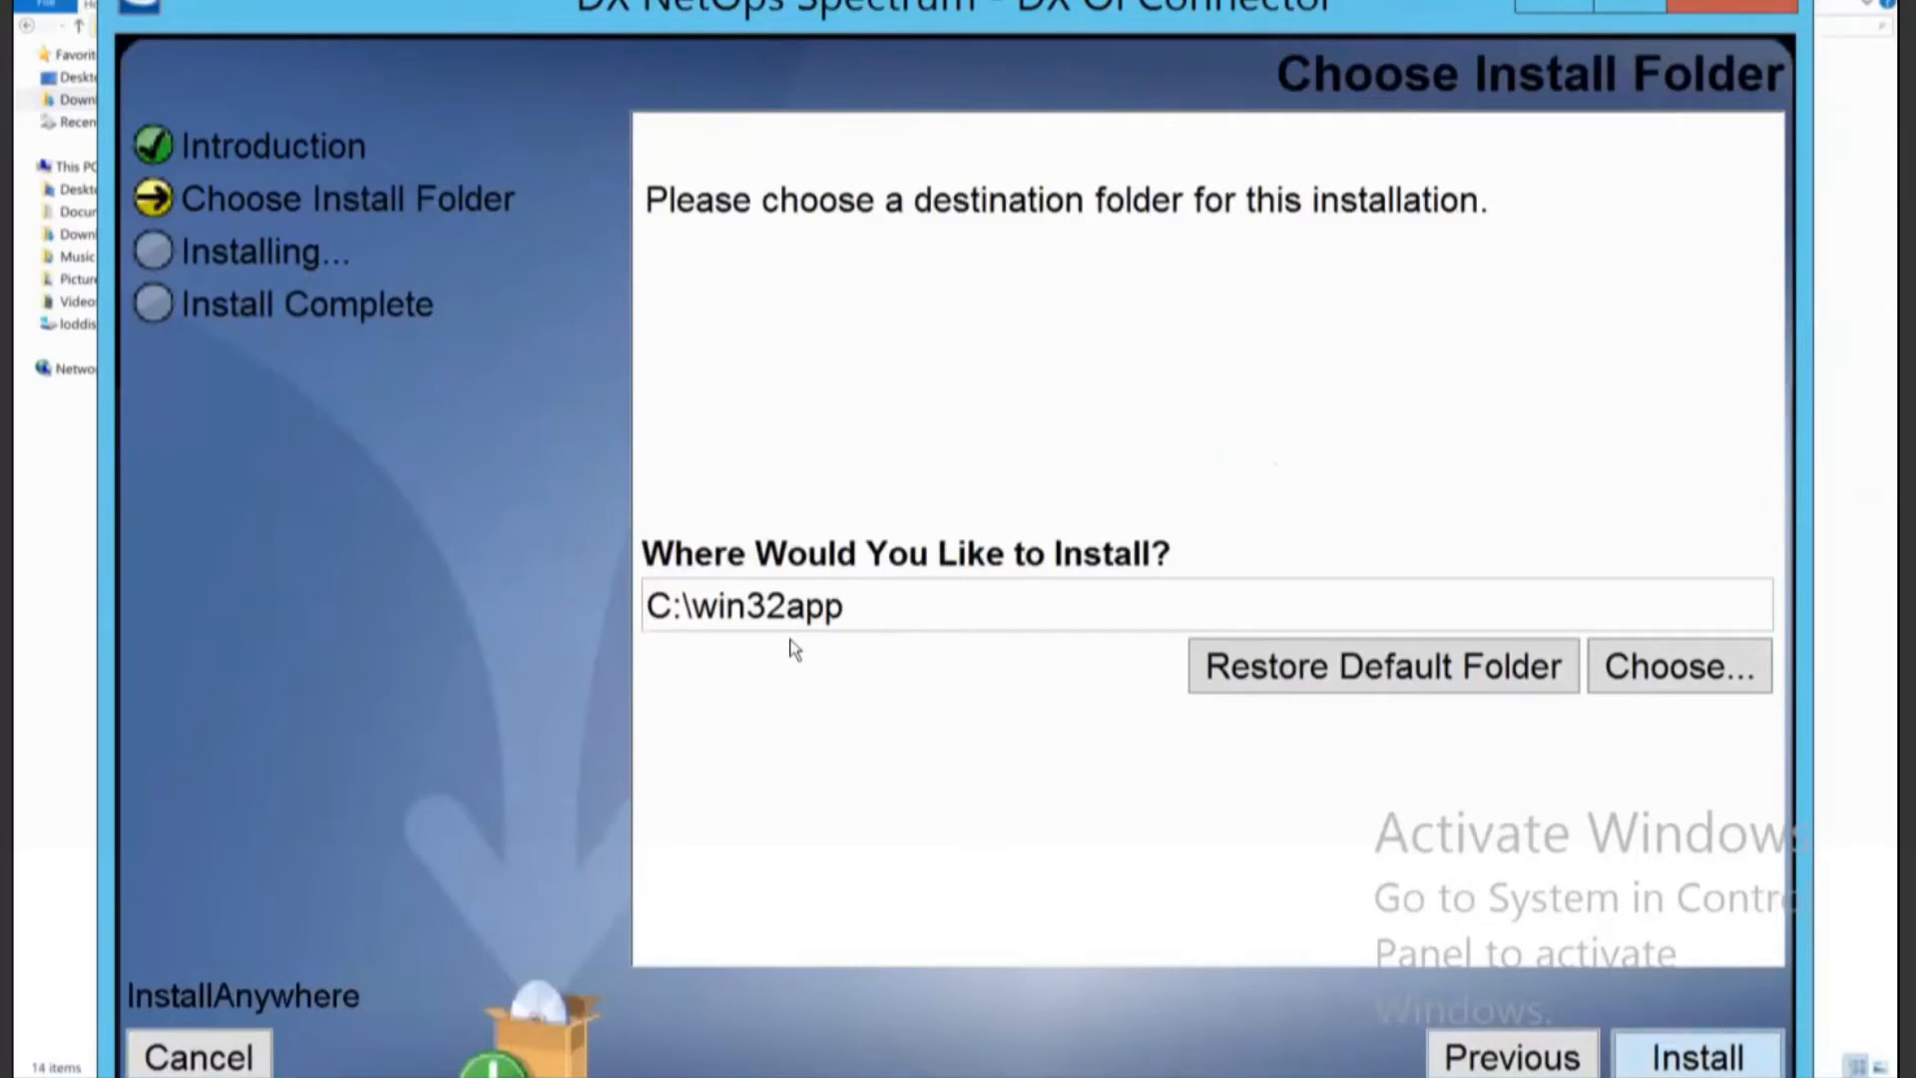
click(1707, 1048)
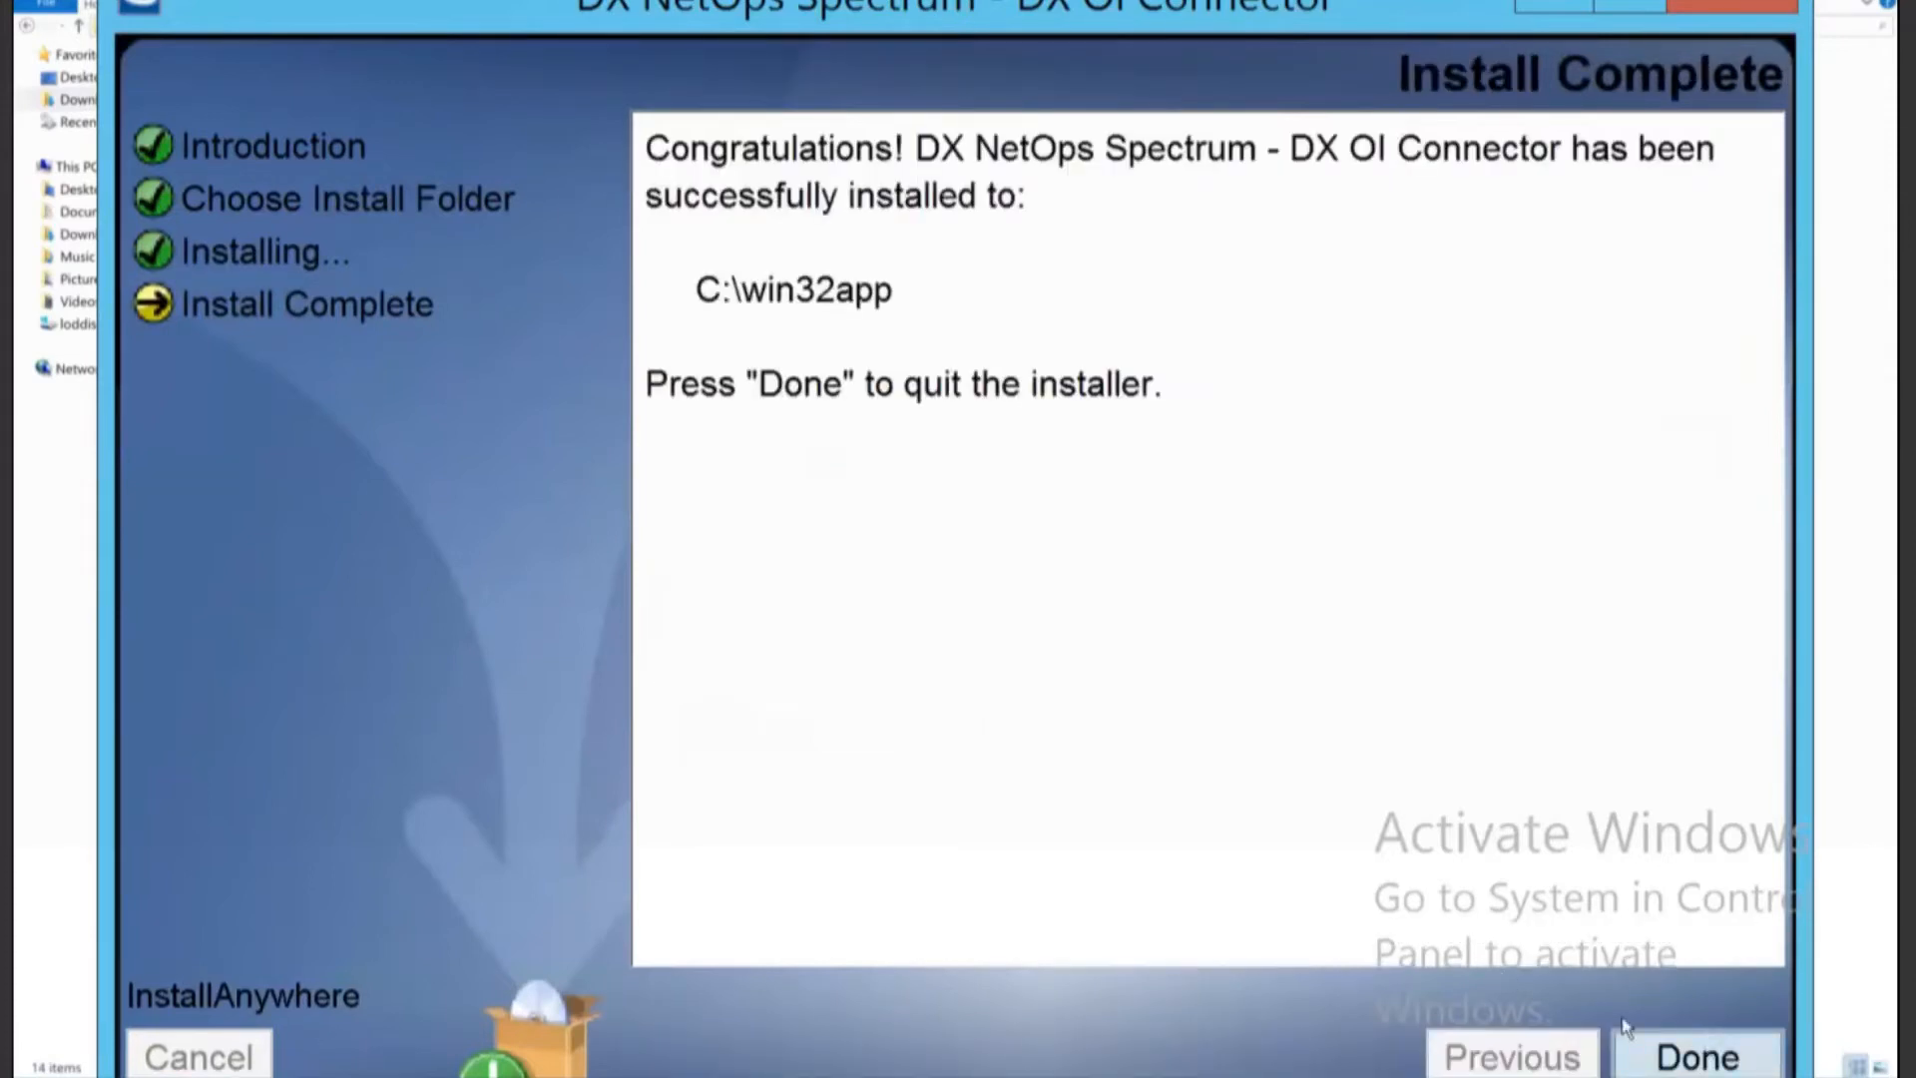
click(1680, 1060)
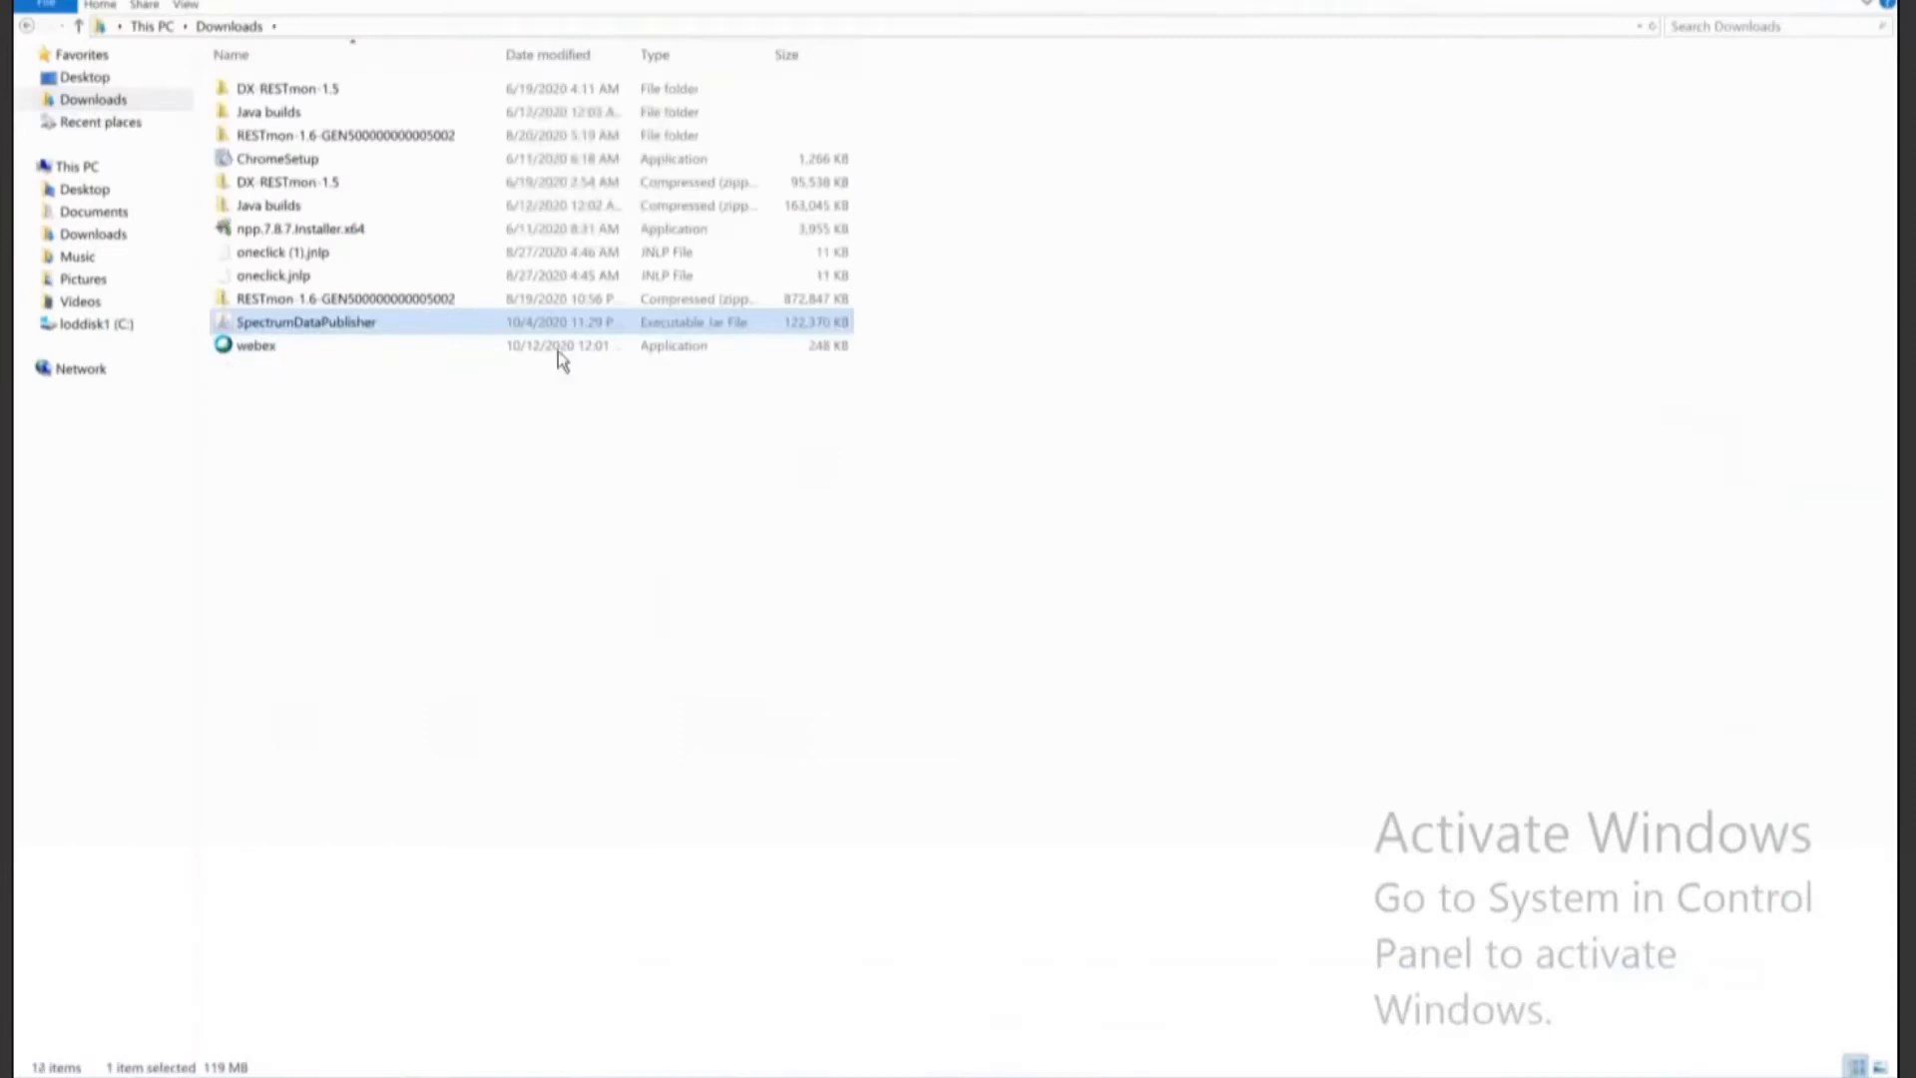
Open the ConnectorConfig XML file from C:\win32app\SpectrumDataPublisher\config for editing in Notepad++
click(120, 329)
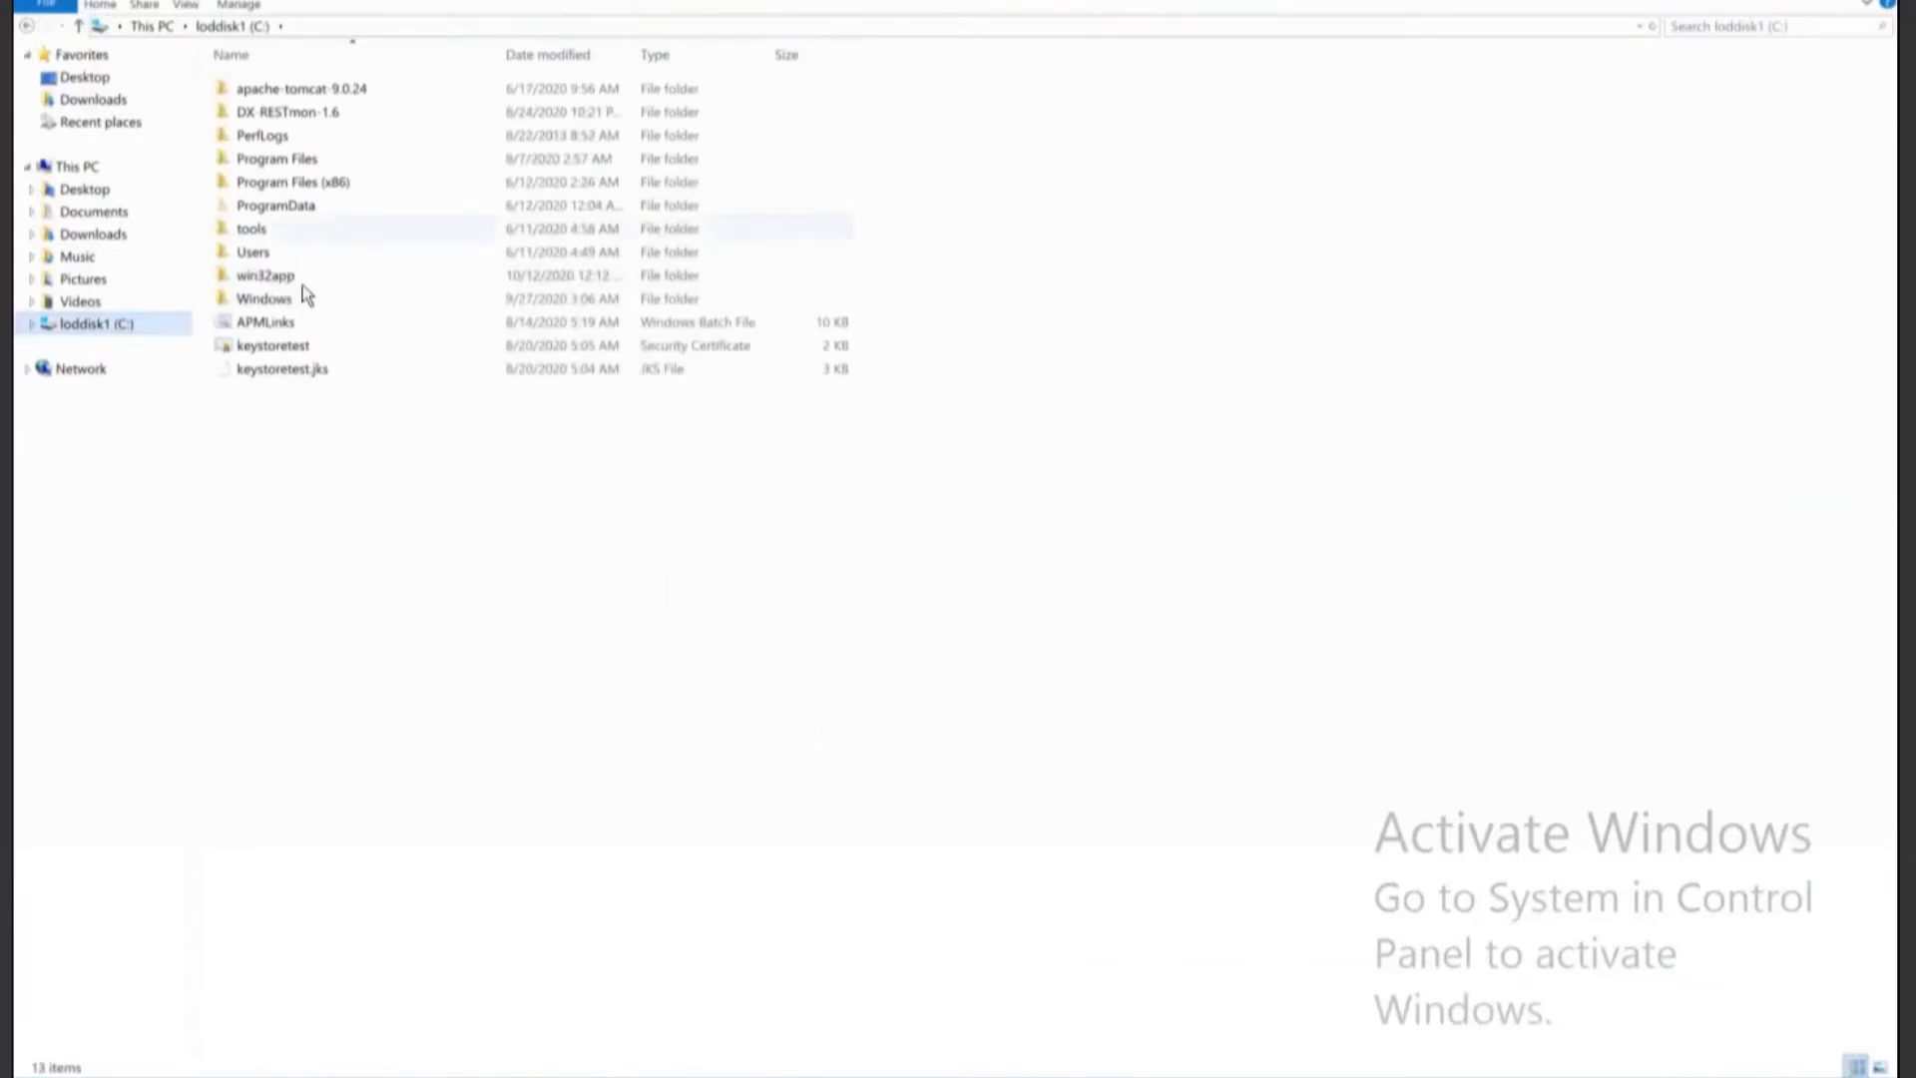
double_click(266, 275)
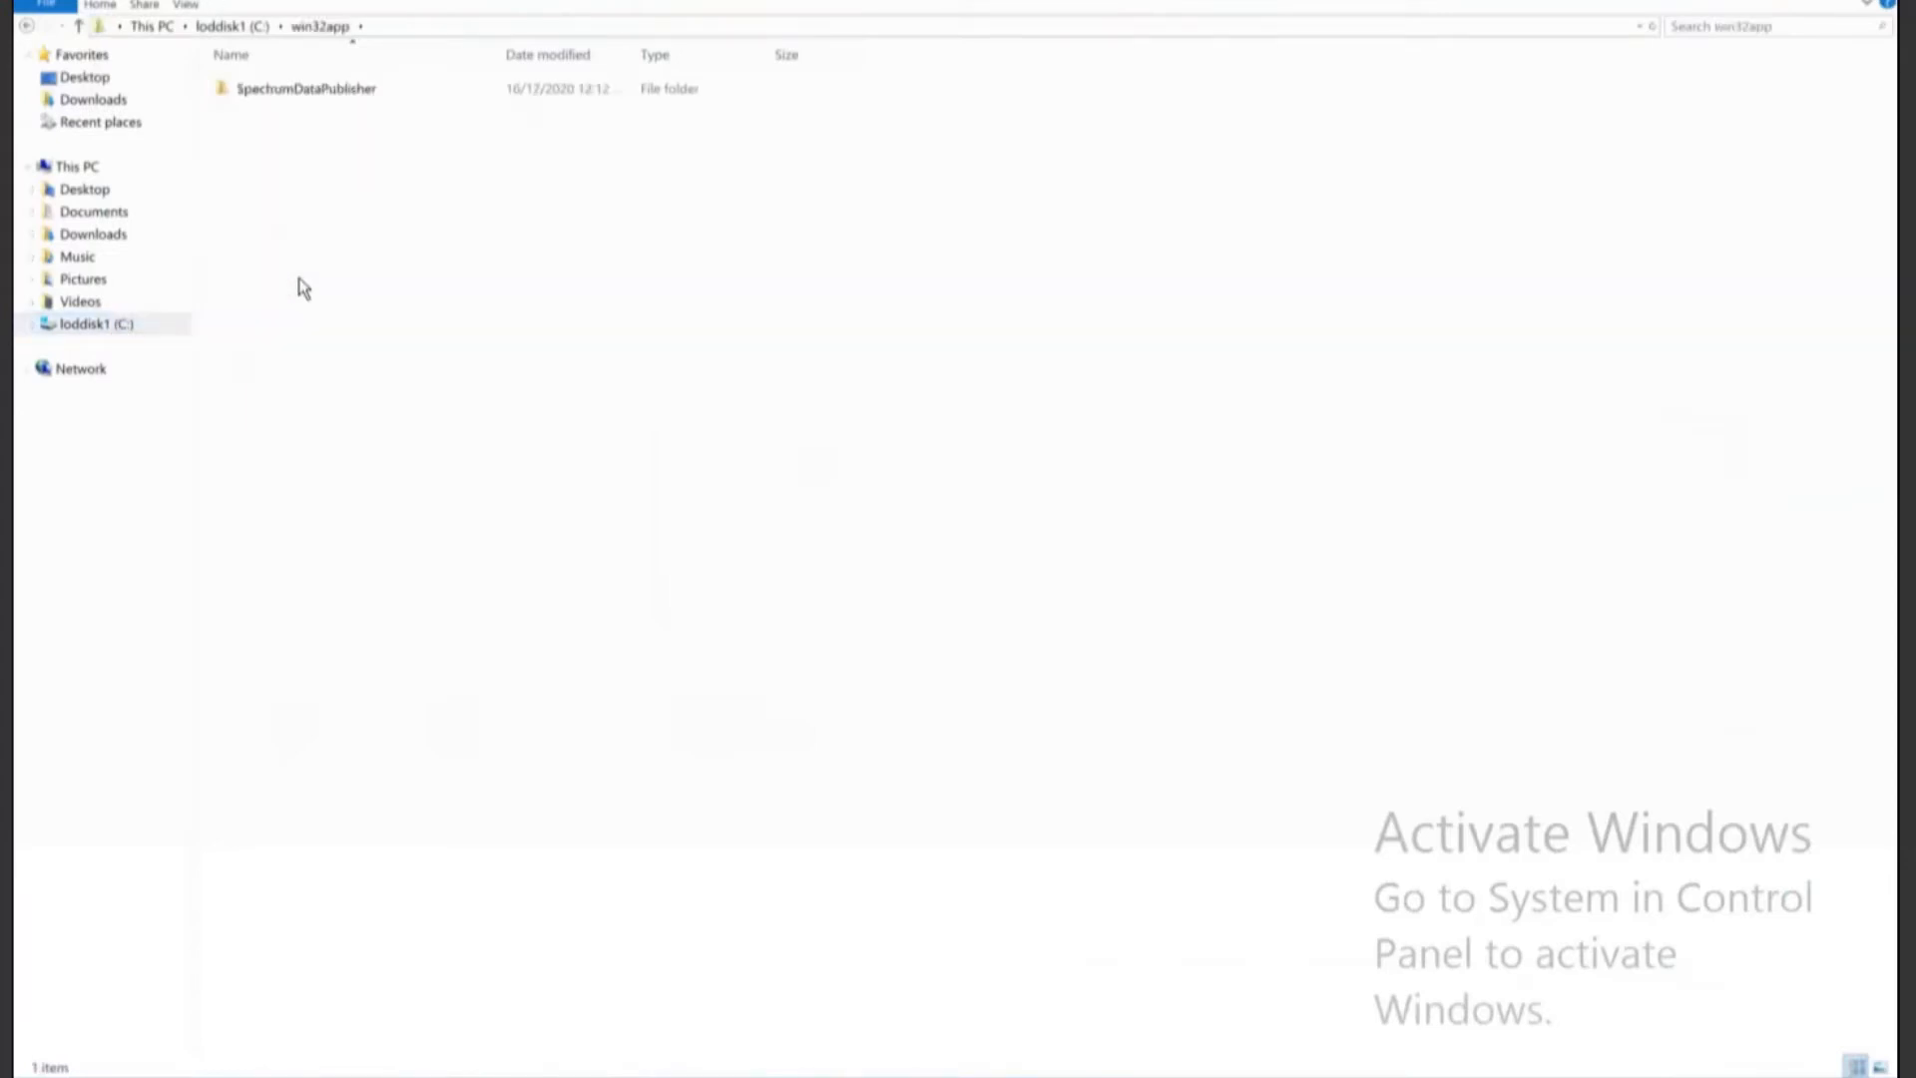
double_click(390, 92)
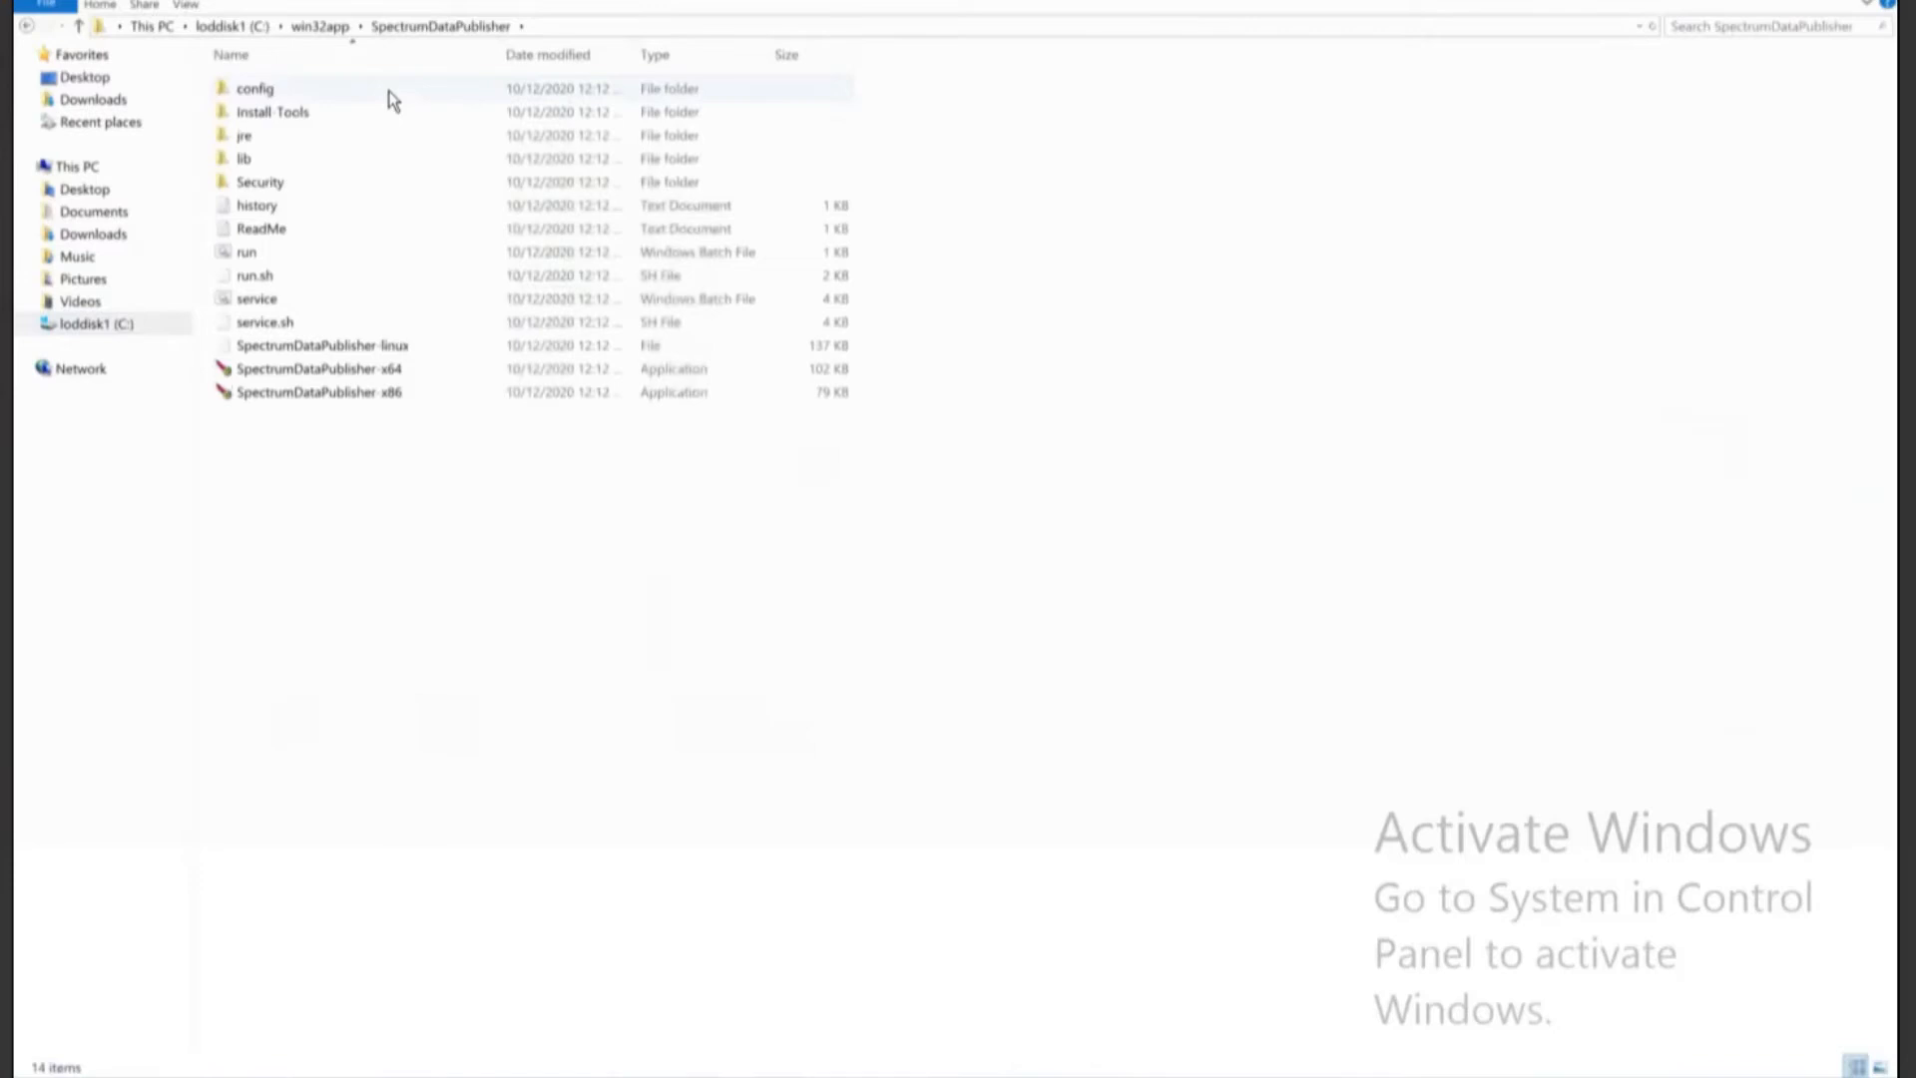
double_click(319, 95)
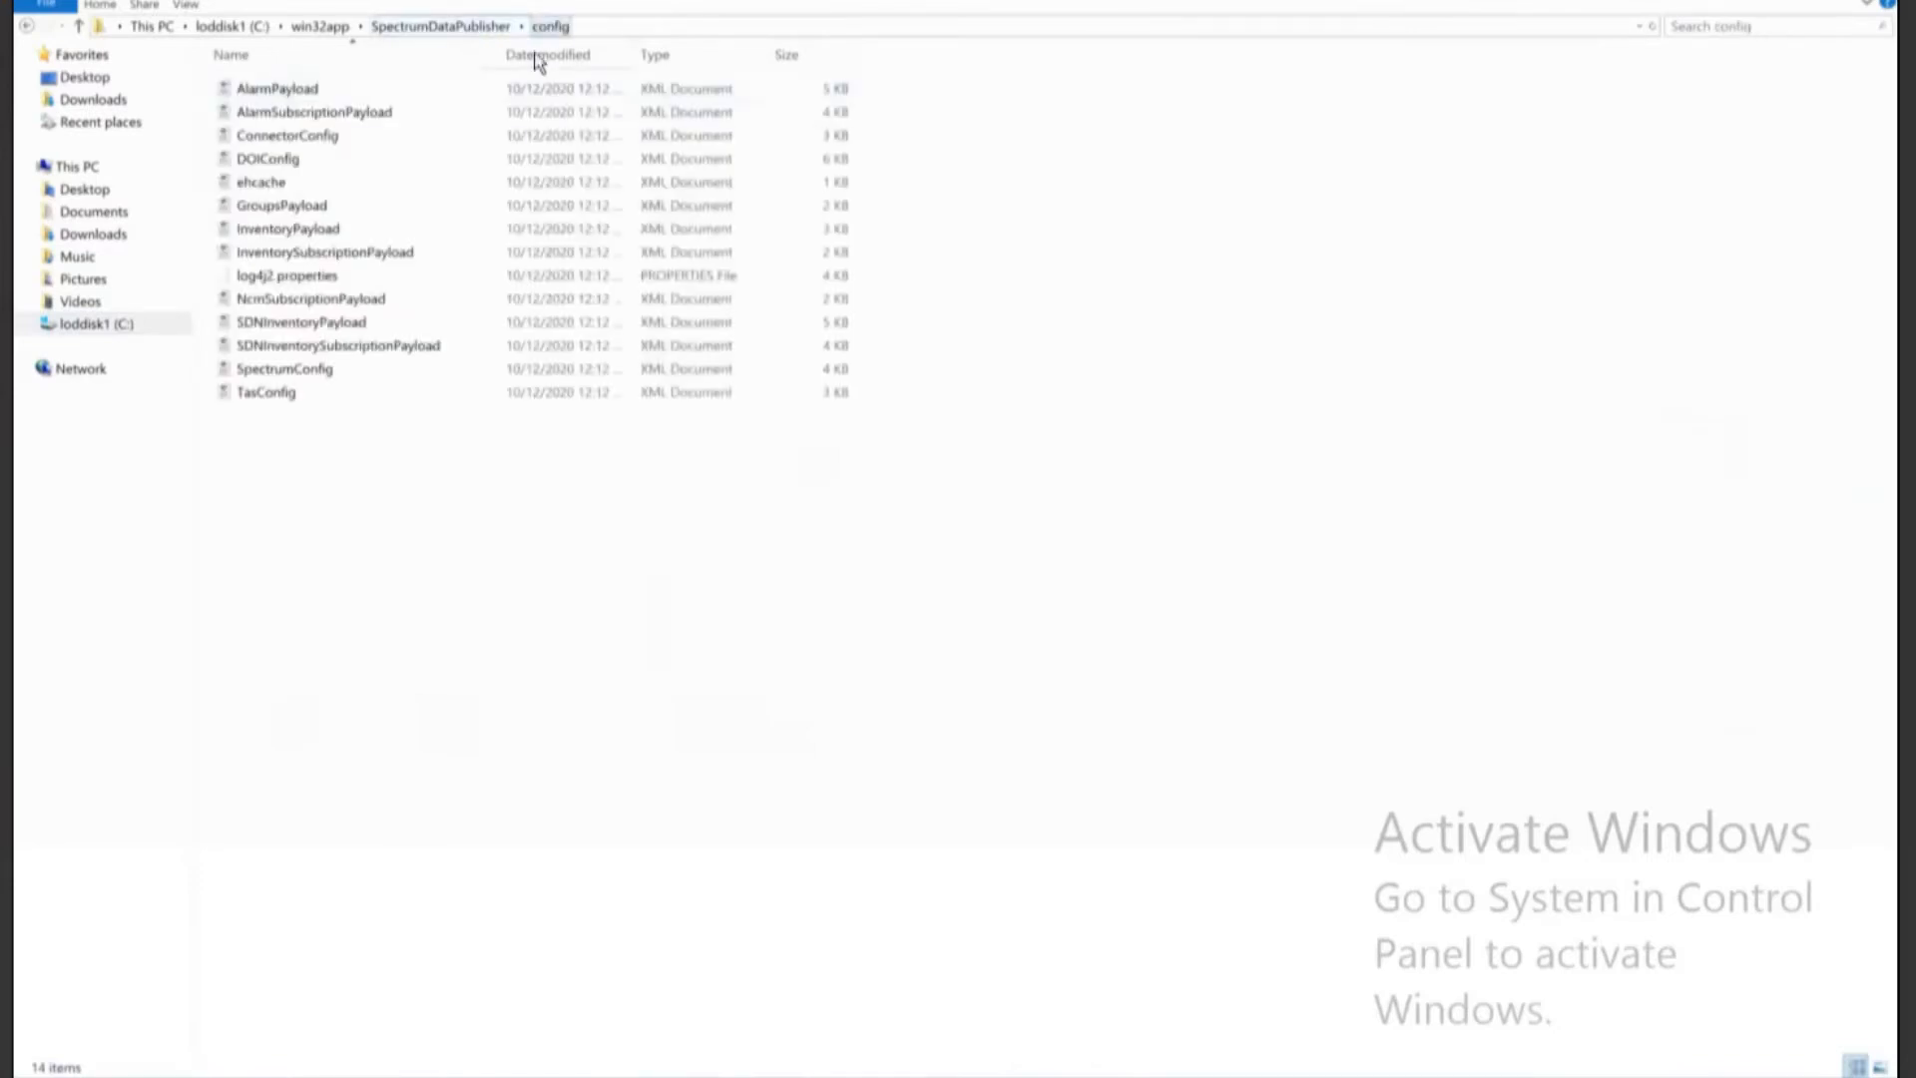
click(278, 140)
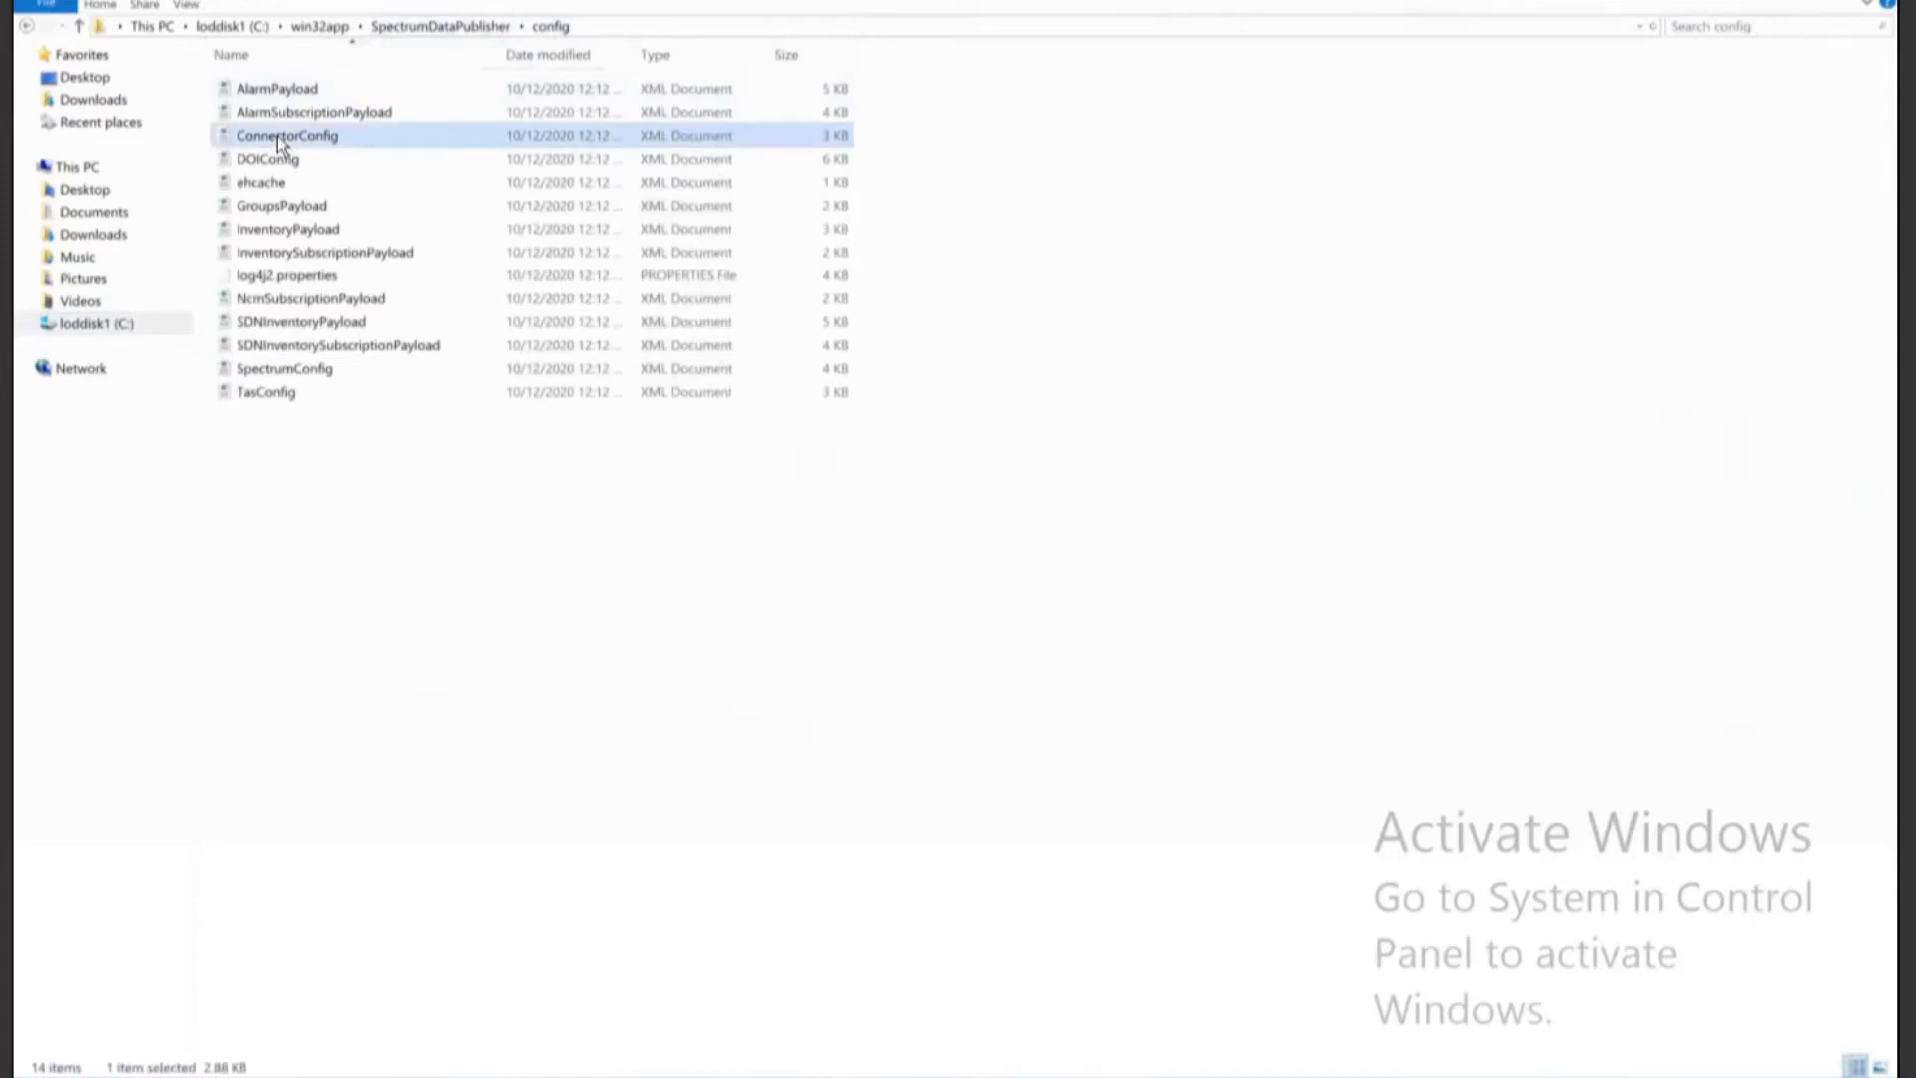
right_click(278, 136)
click(335, 188)
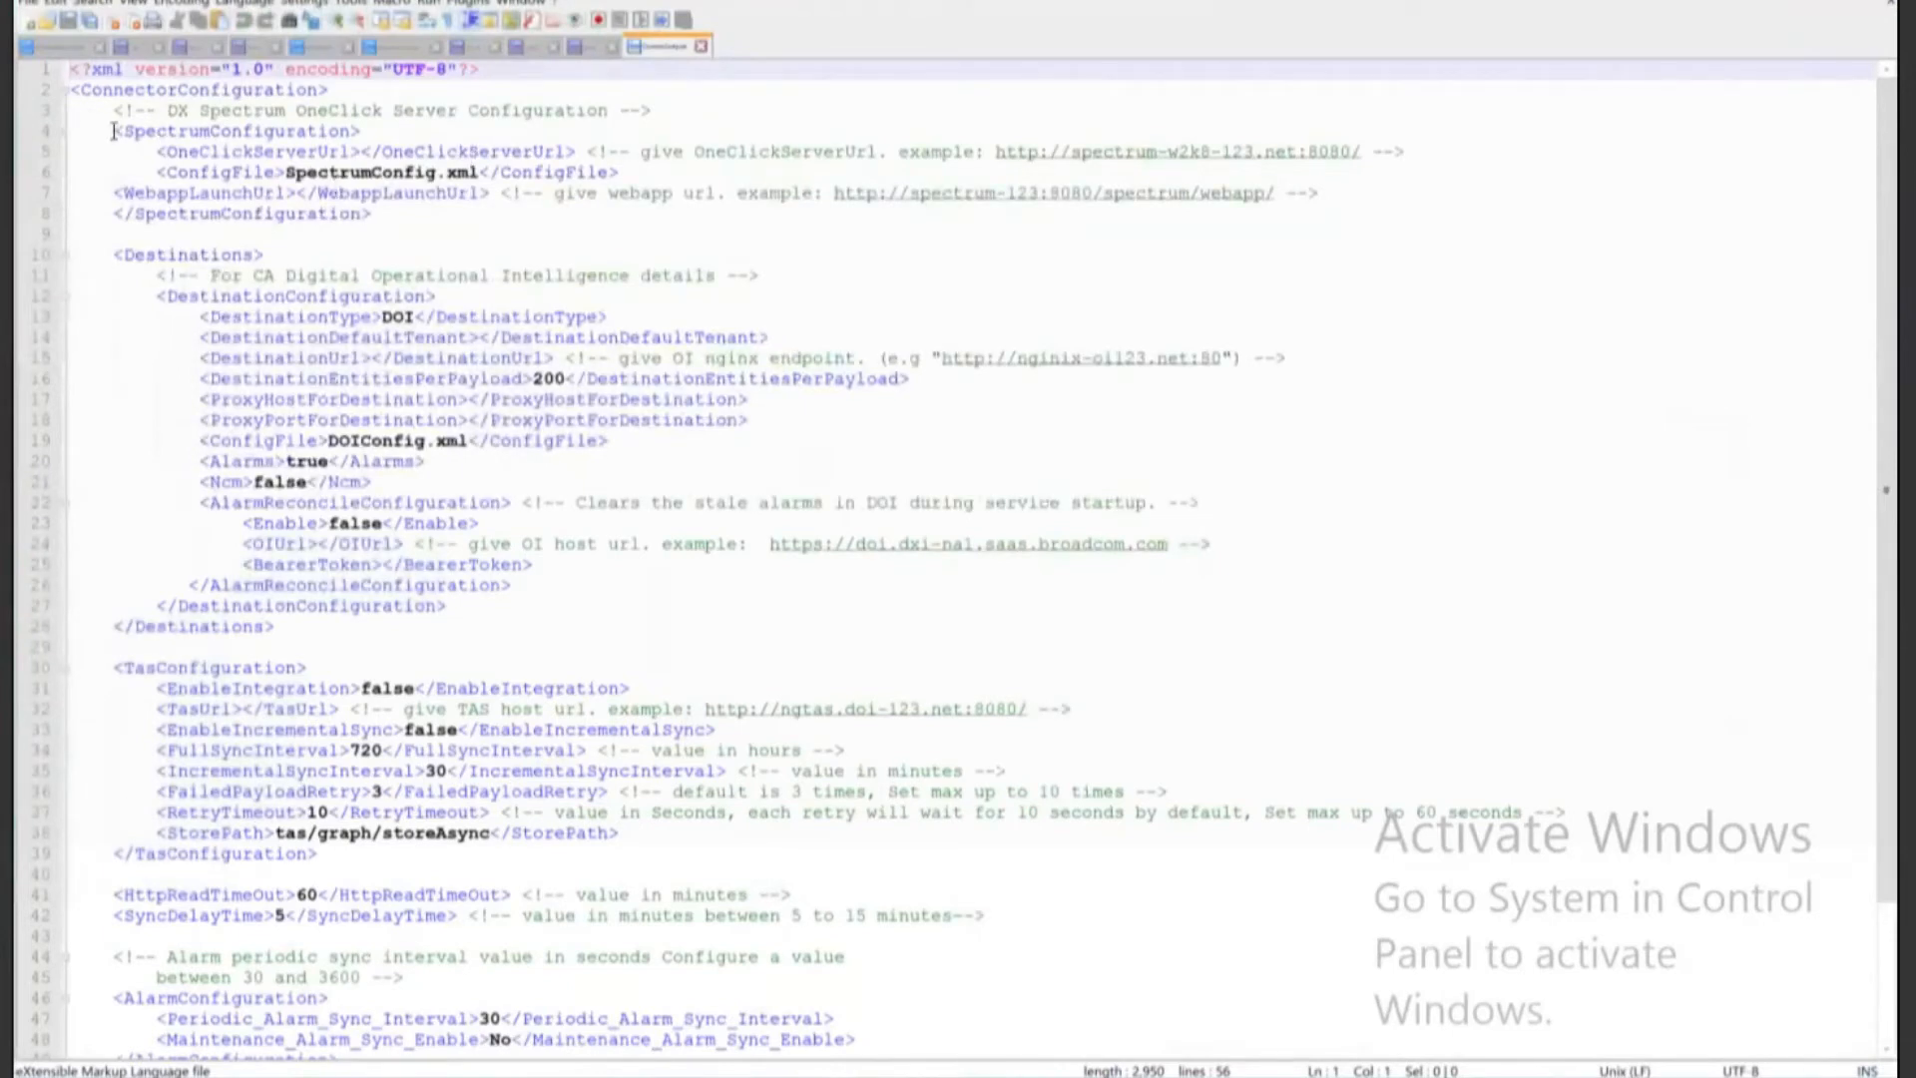
Examine the SpectrumConfiguration and Destinations sections, including the default tenant, destination URL, alarms and AlarmReconcileConfiguration settings
drag(113, 131, 387, 218)
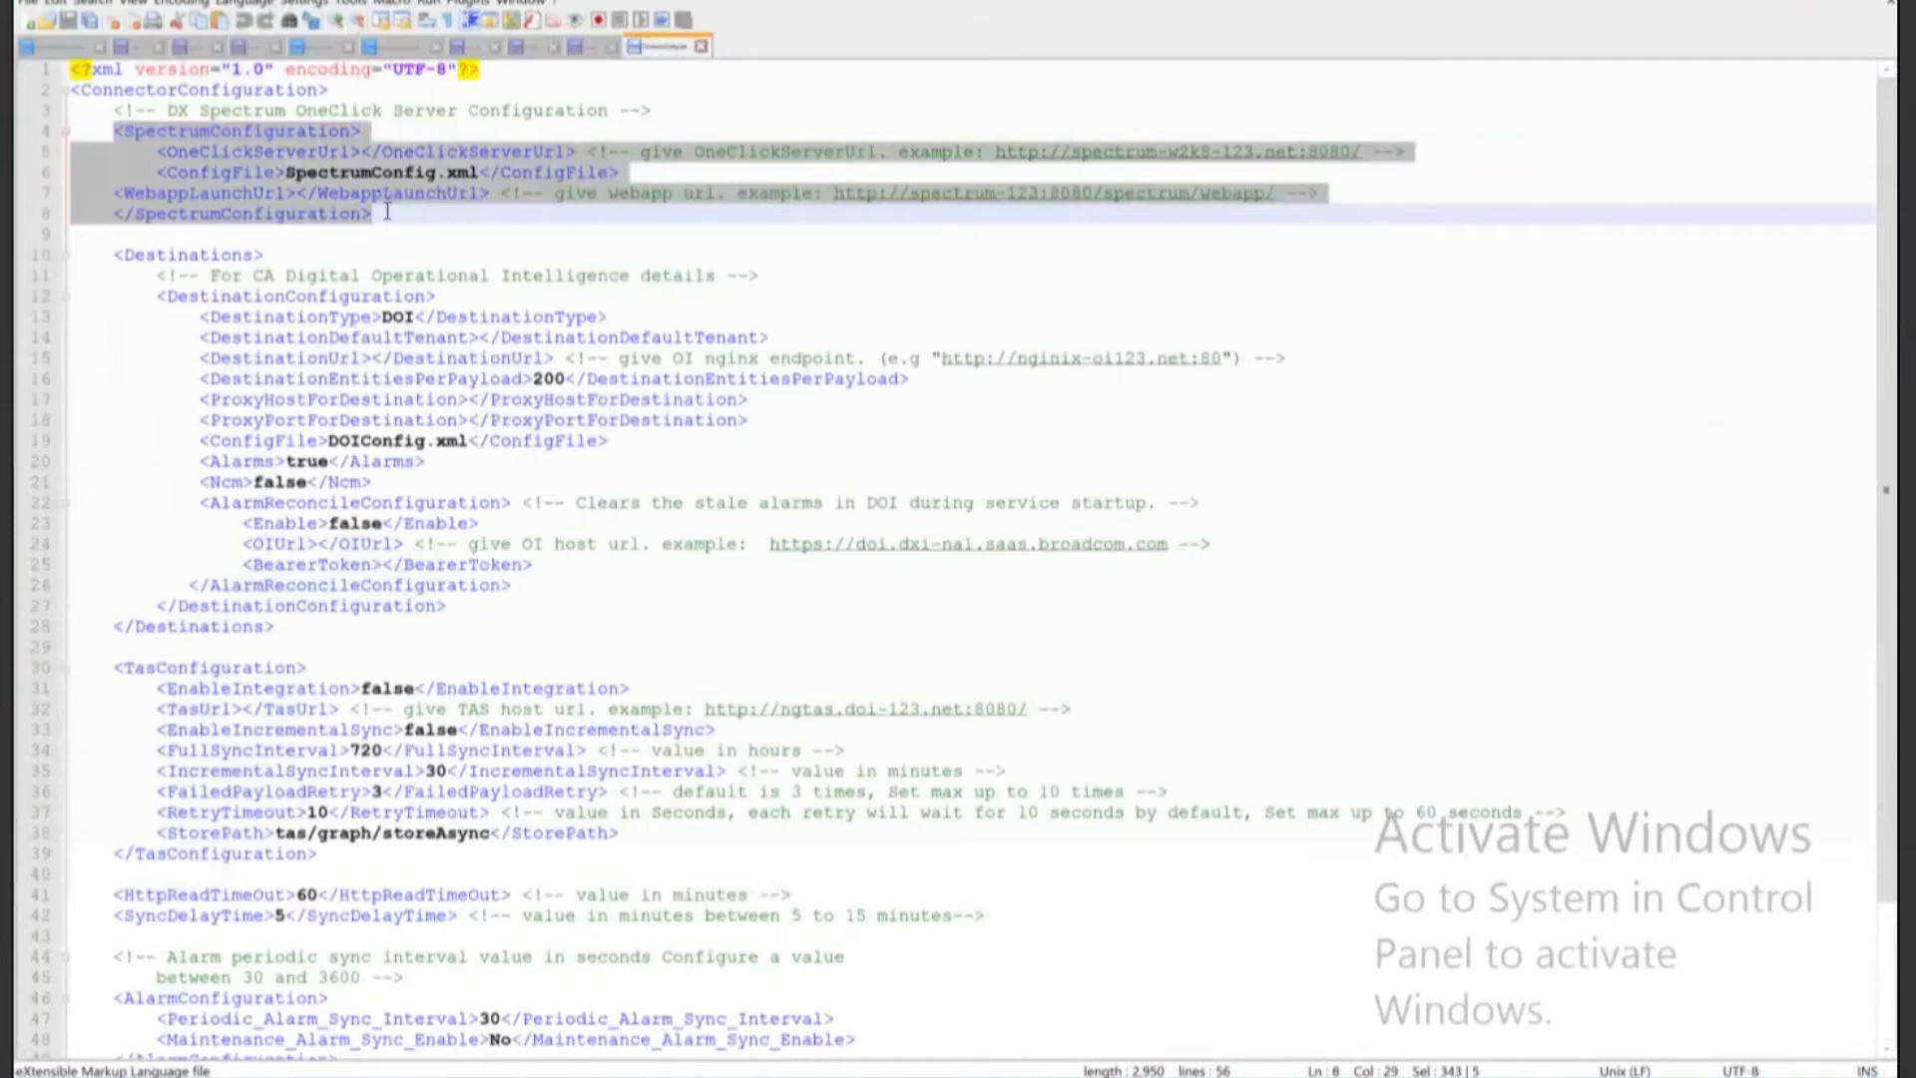
drag(115, 256, 299, 631)
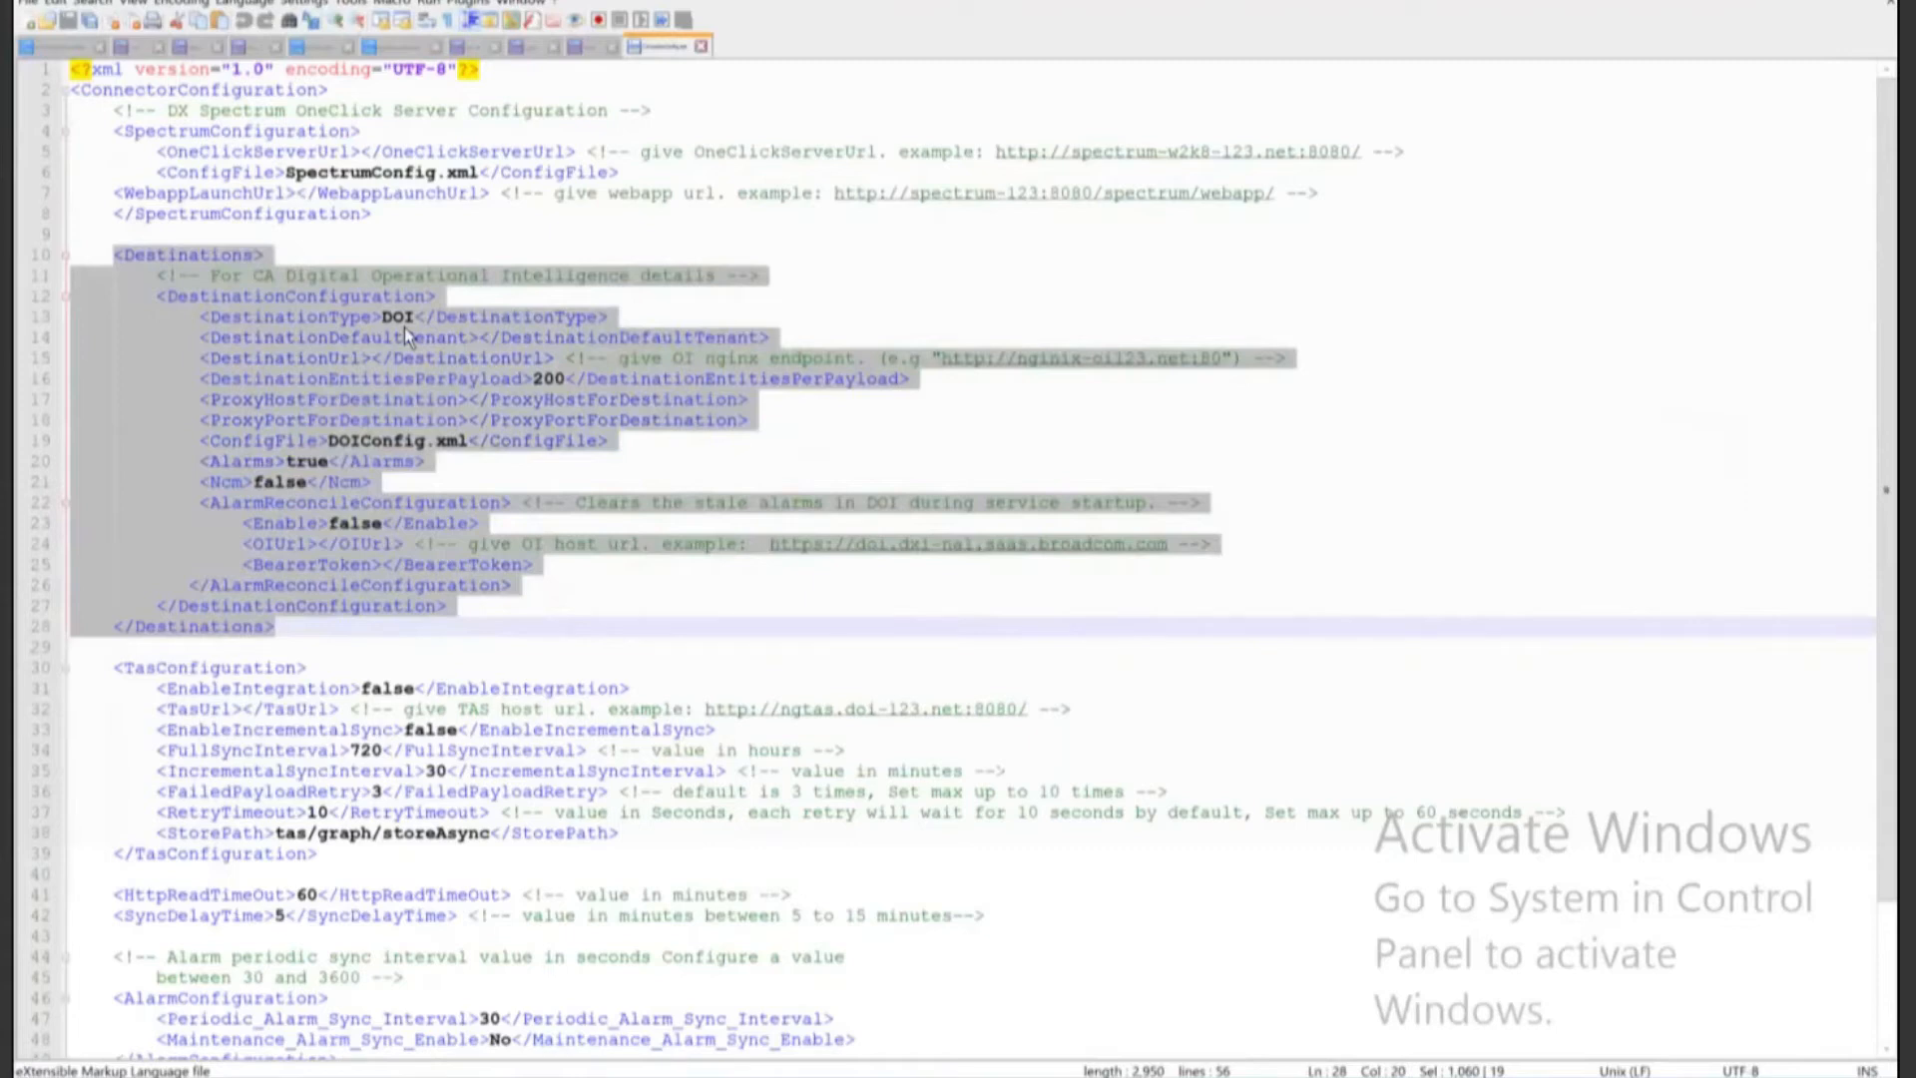
click(473, 339)
click(481, 343)
double_click(481, 343)
double_click(374, 360)
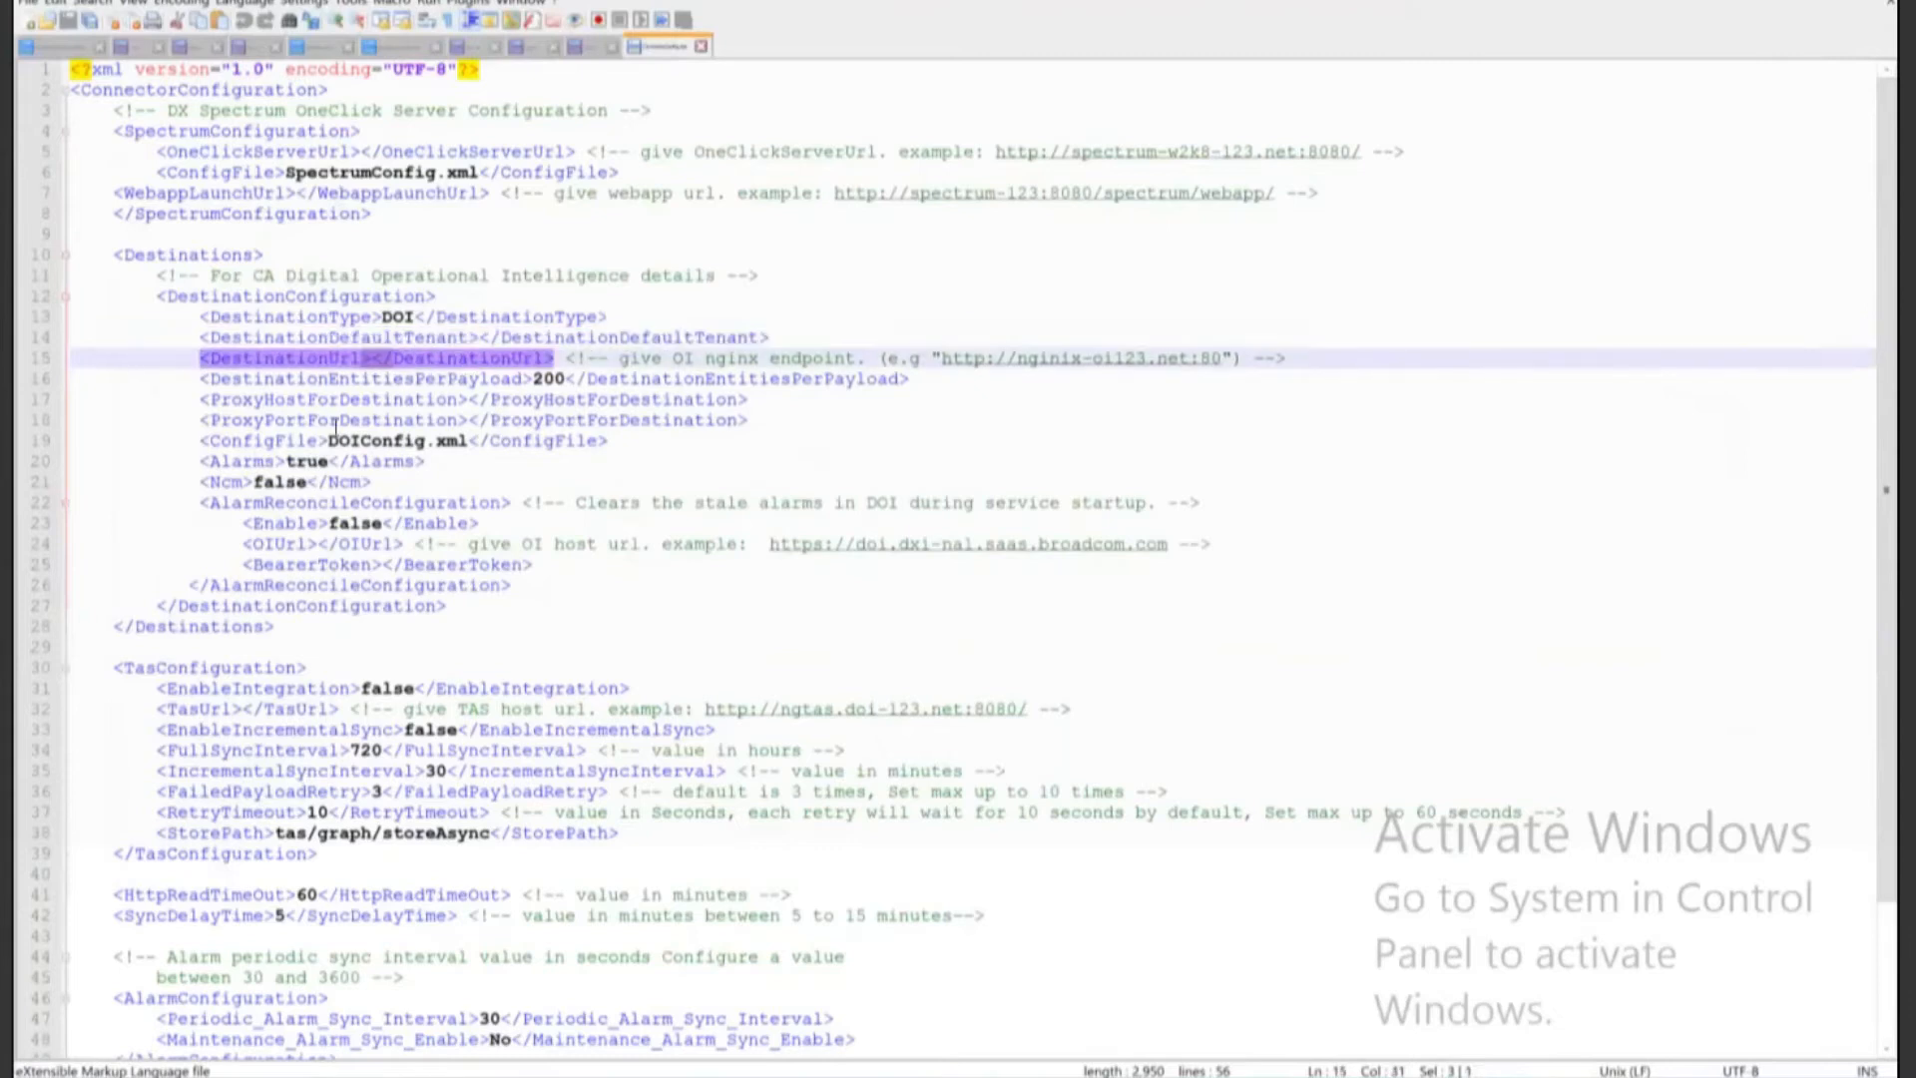
double_click(246, 464)
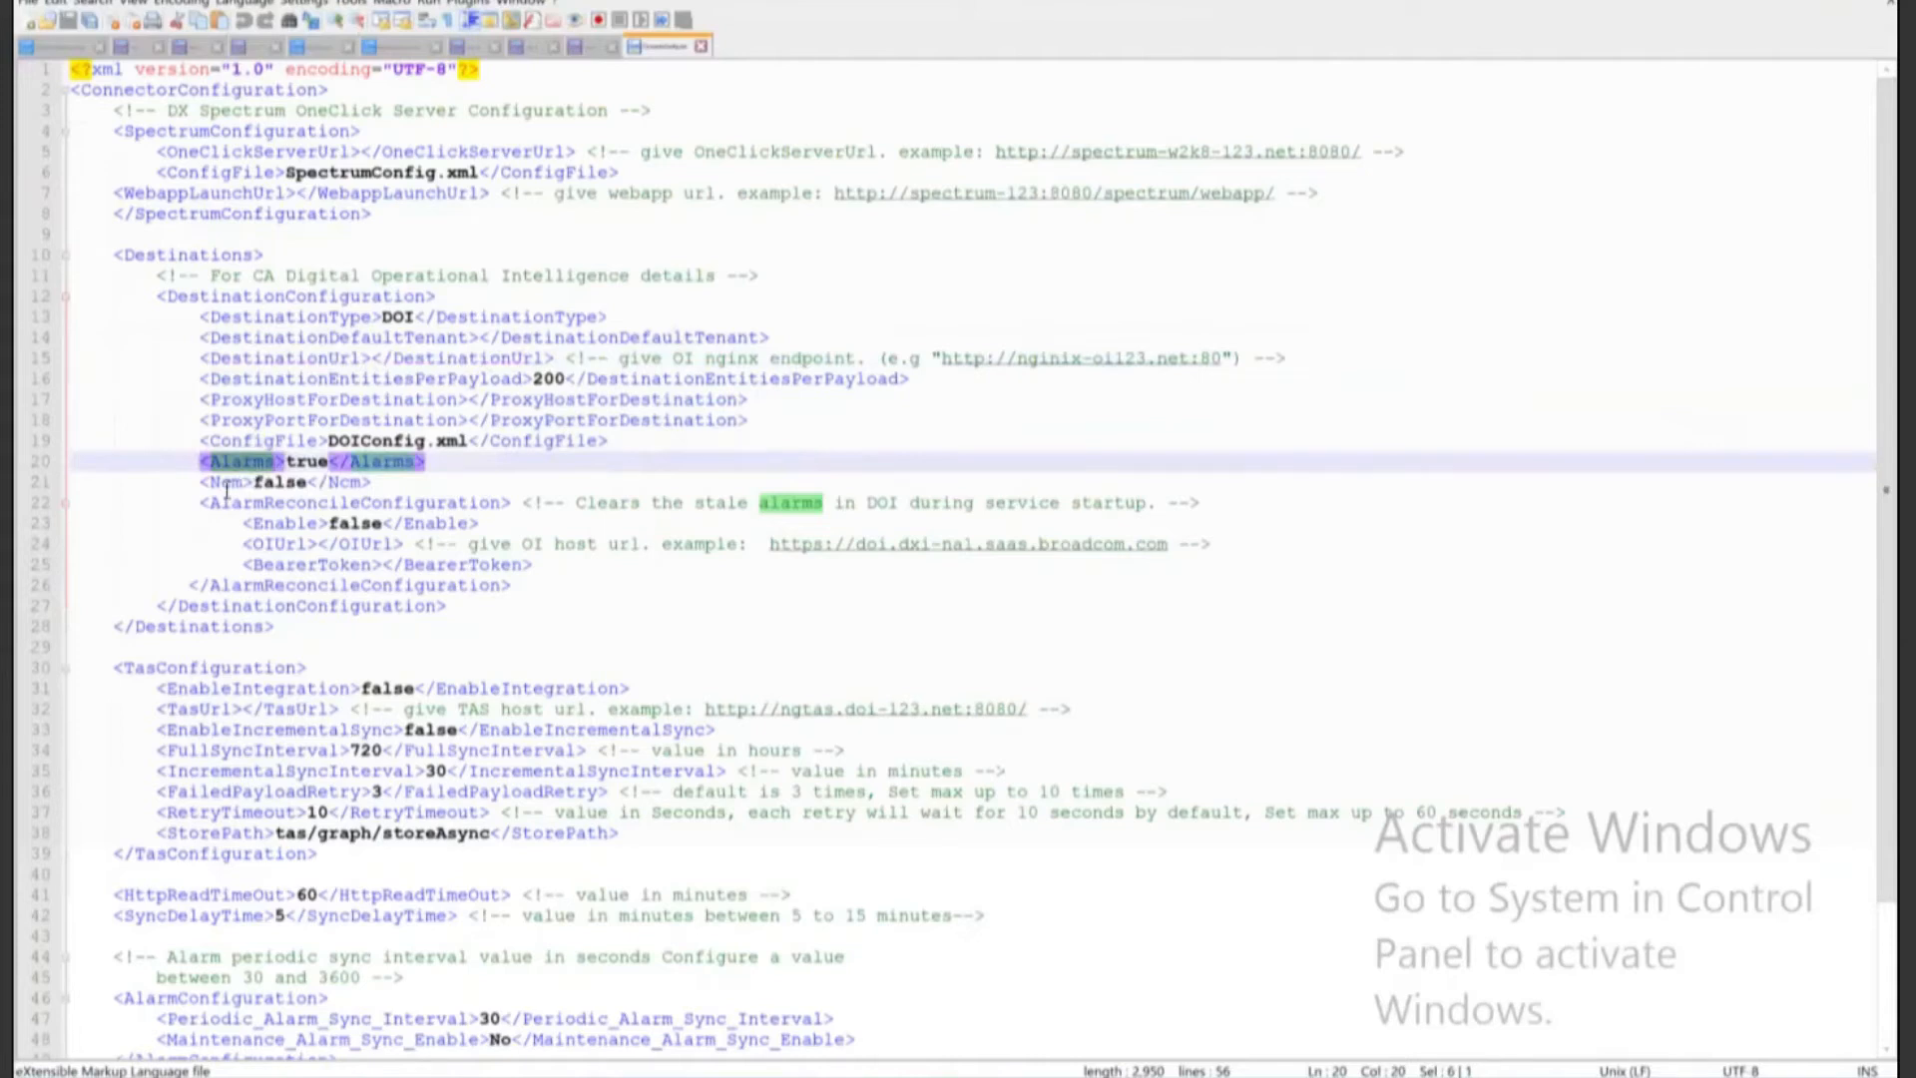
click(229, 484)
click(276, 523)
double_click(275, 523)
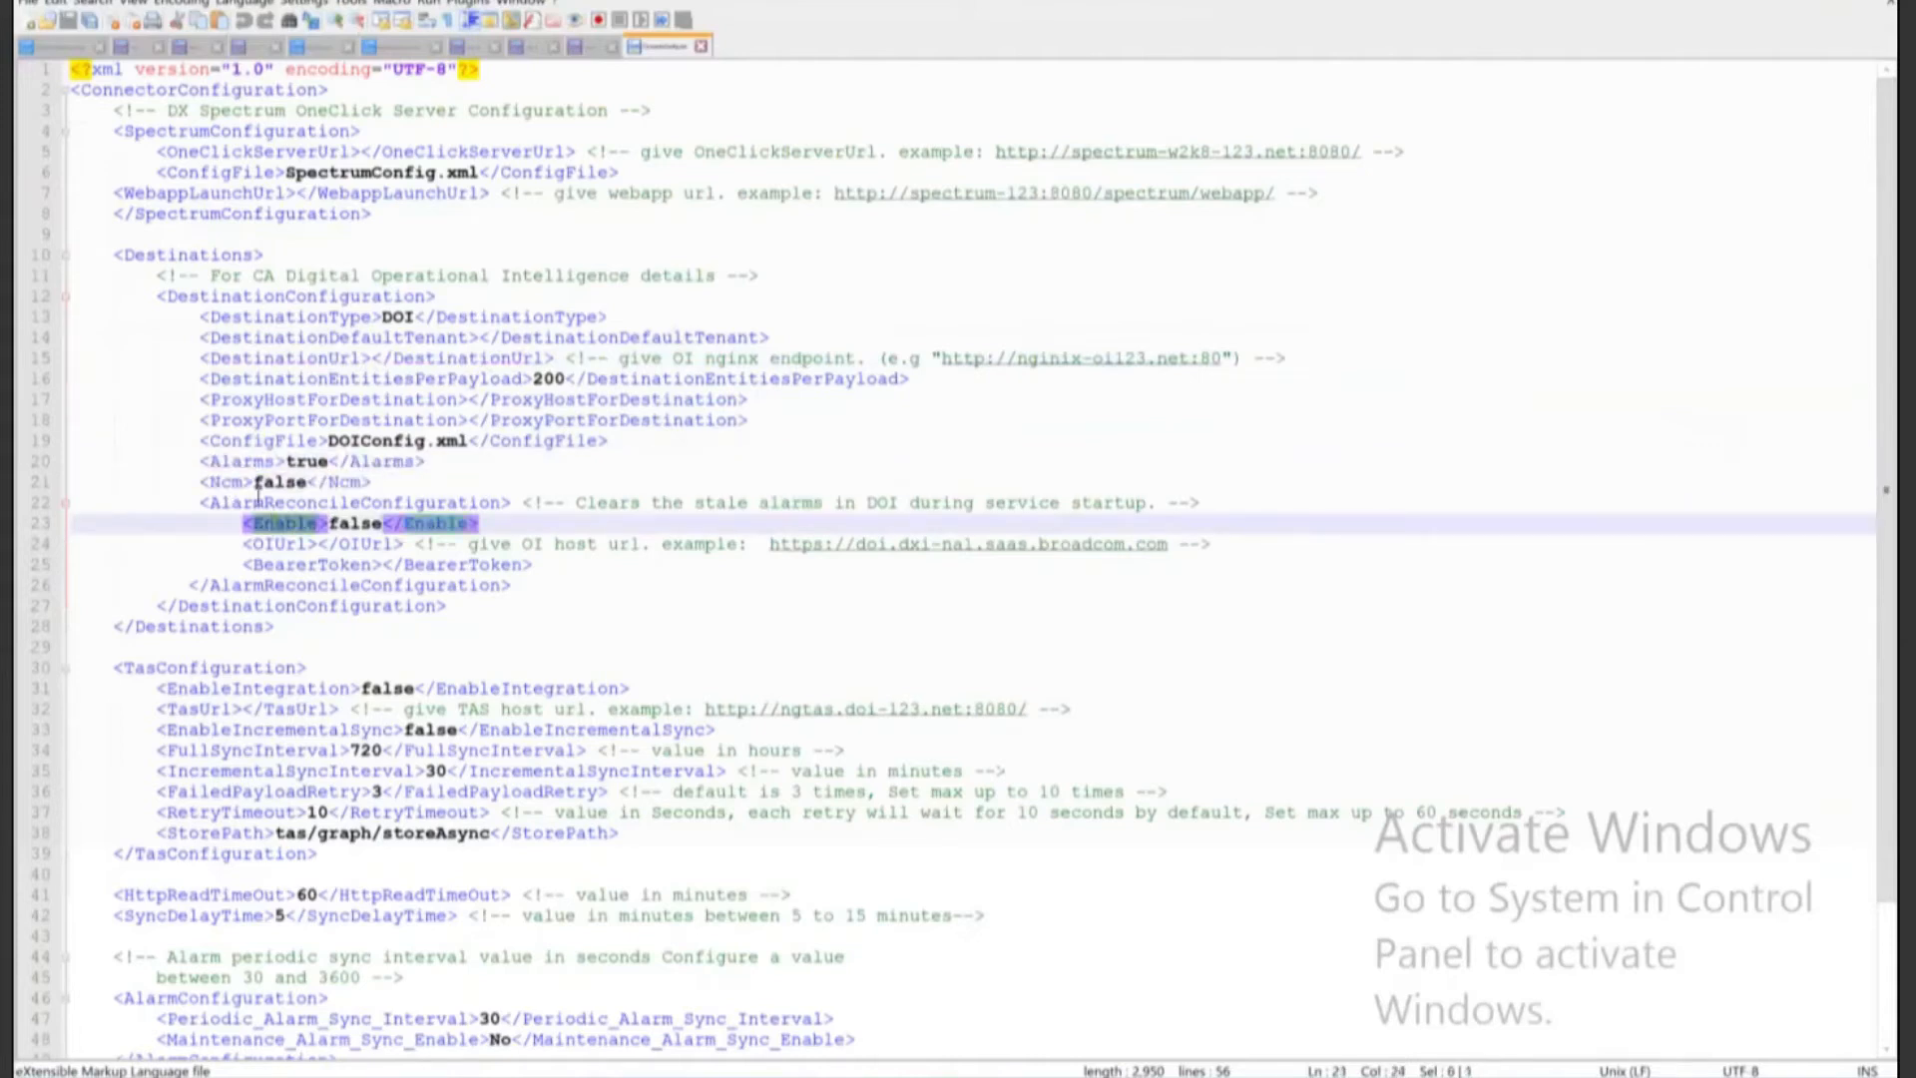
click(258, 504)
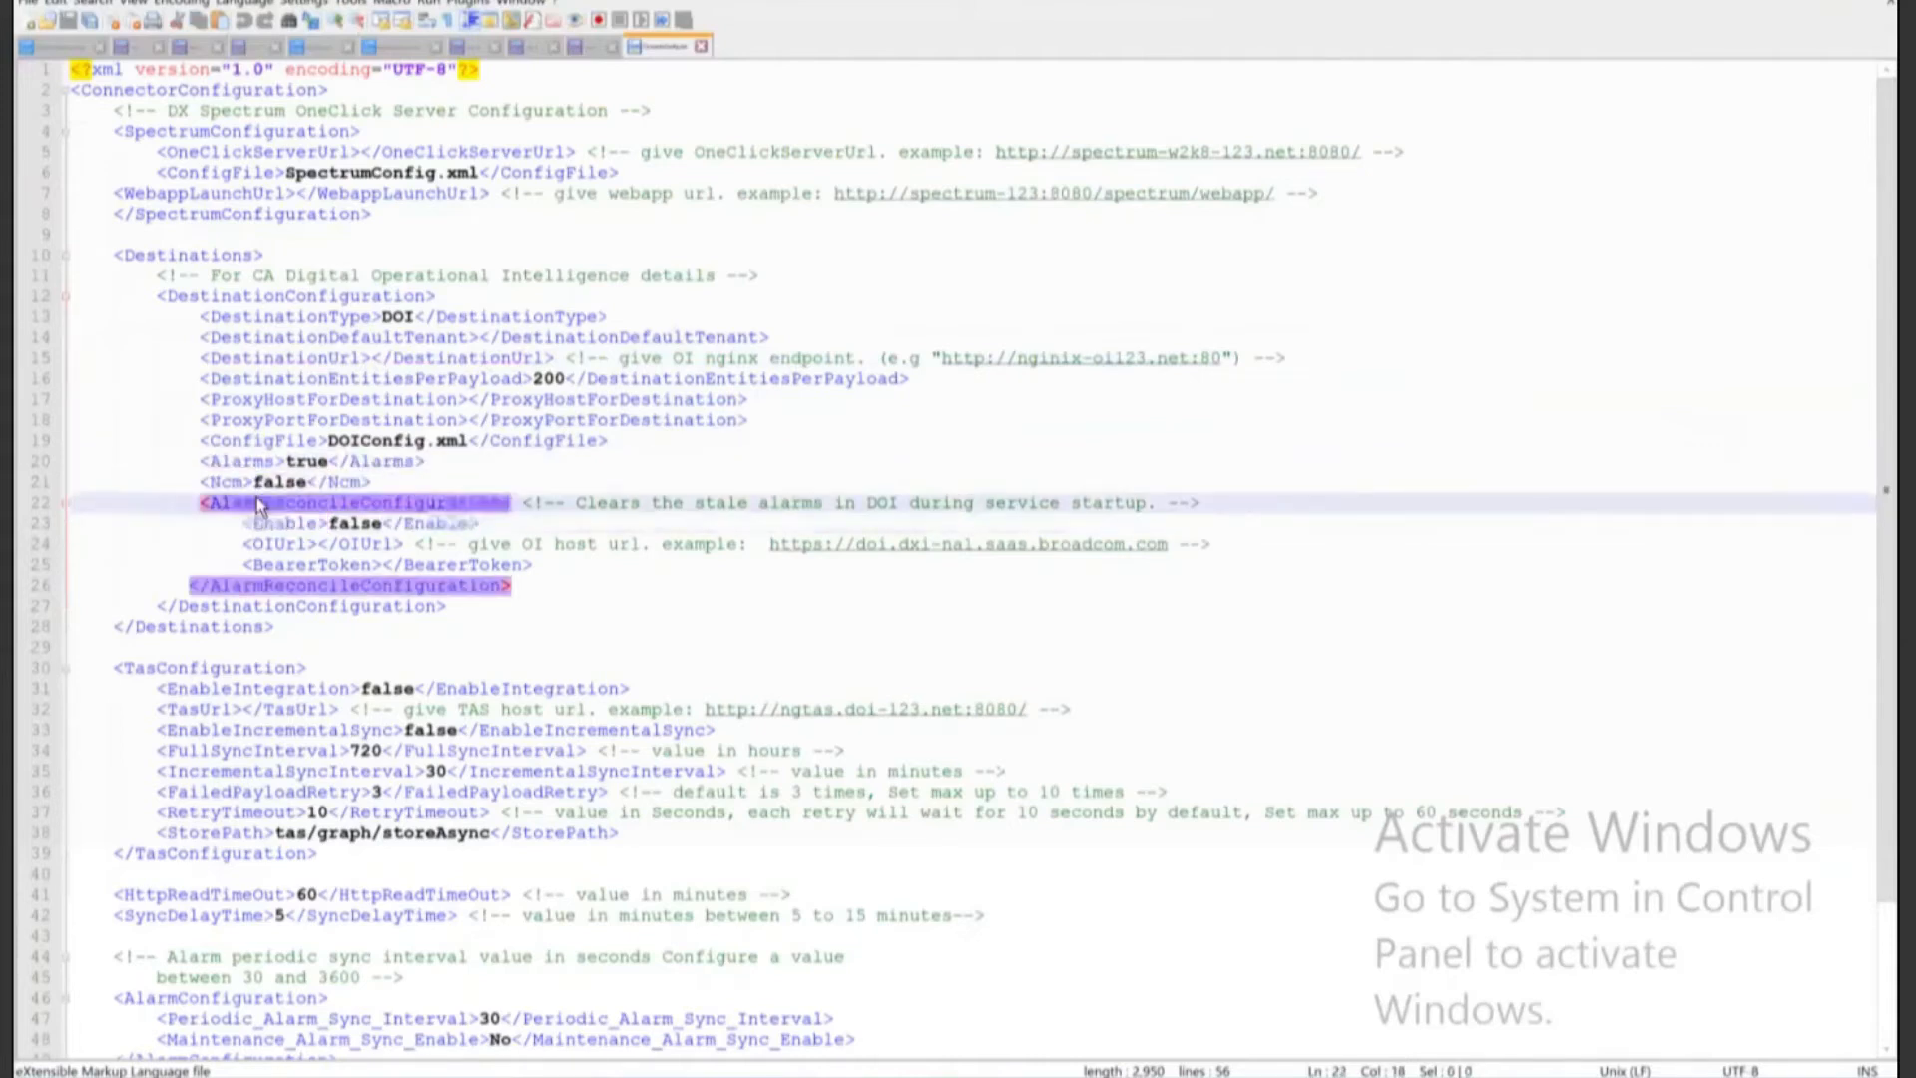
double_click(257, 504)
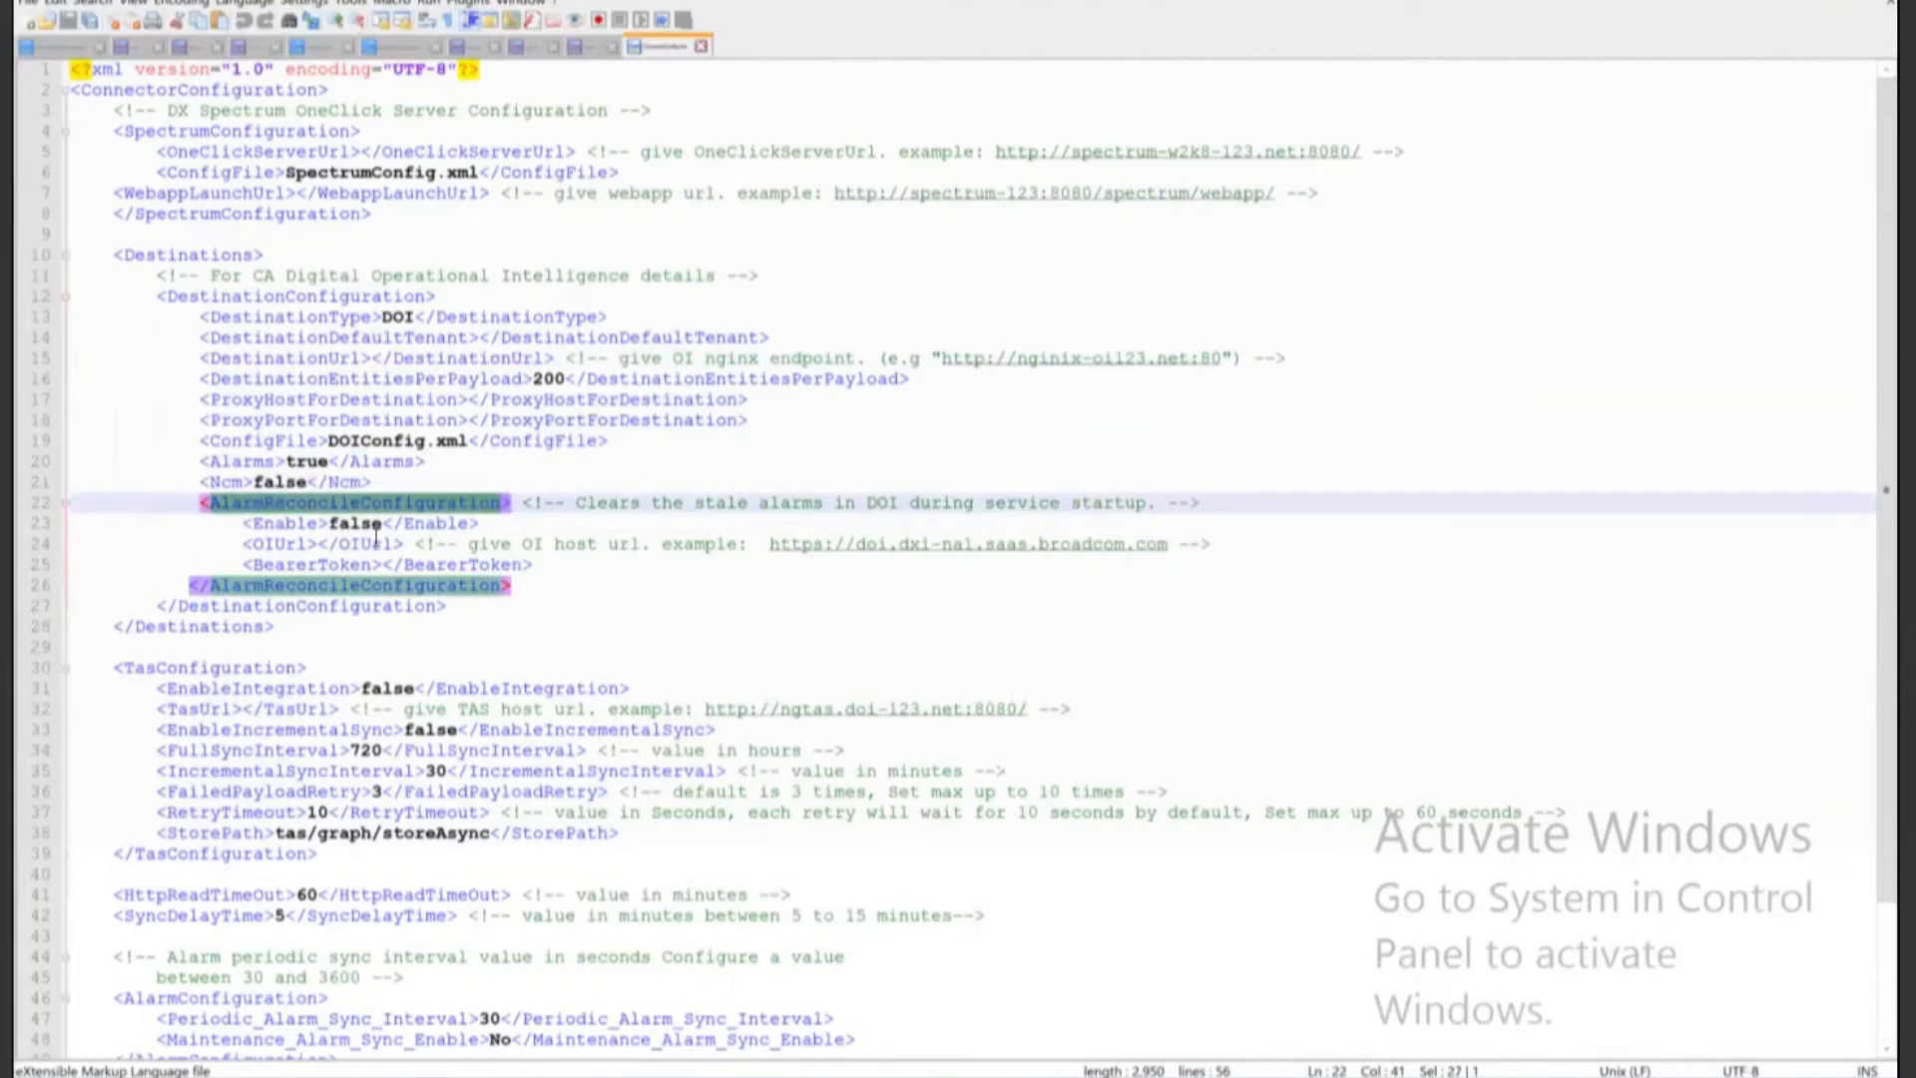
click(572, 504)
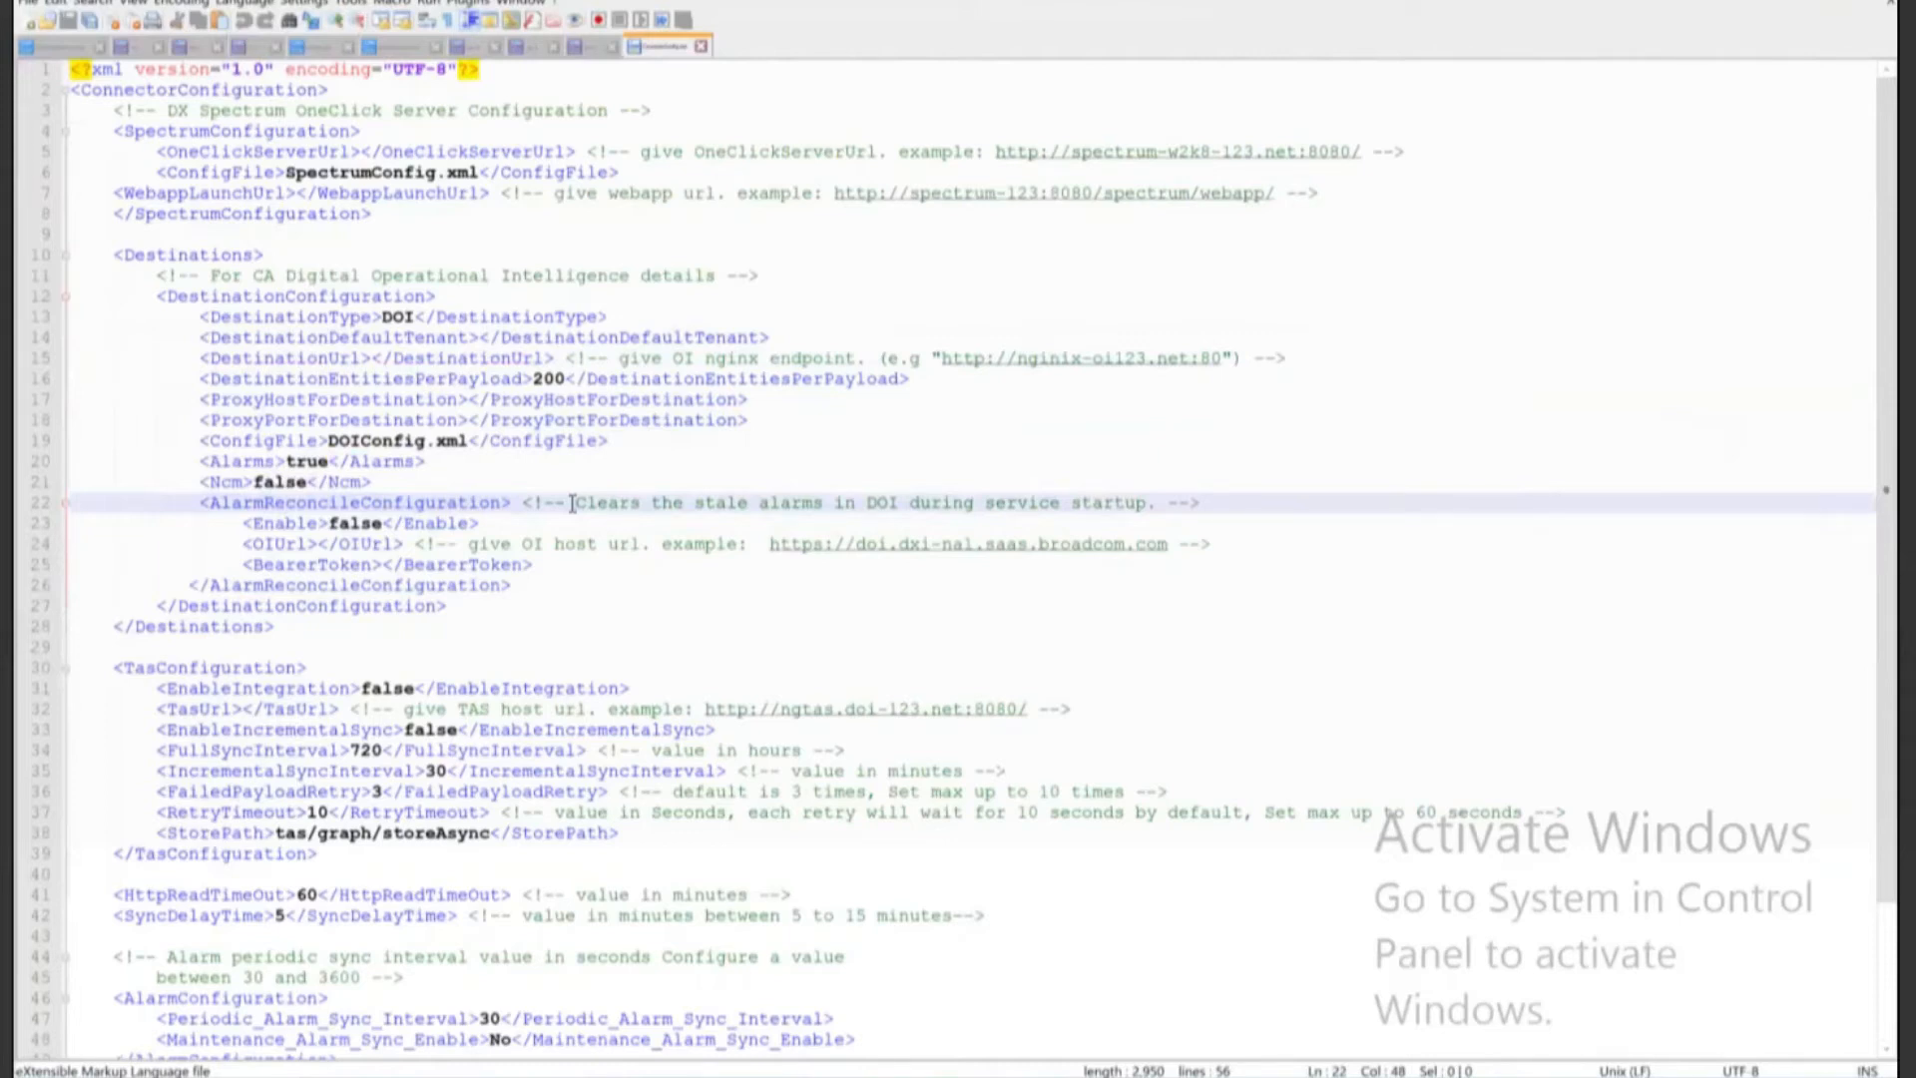
double_click(349, 525)
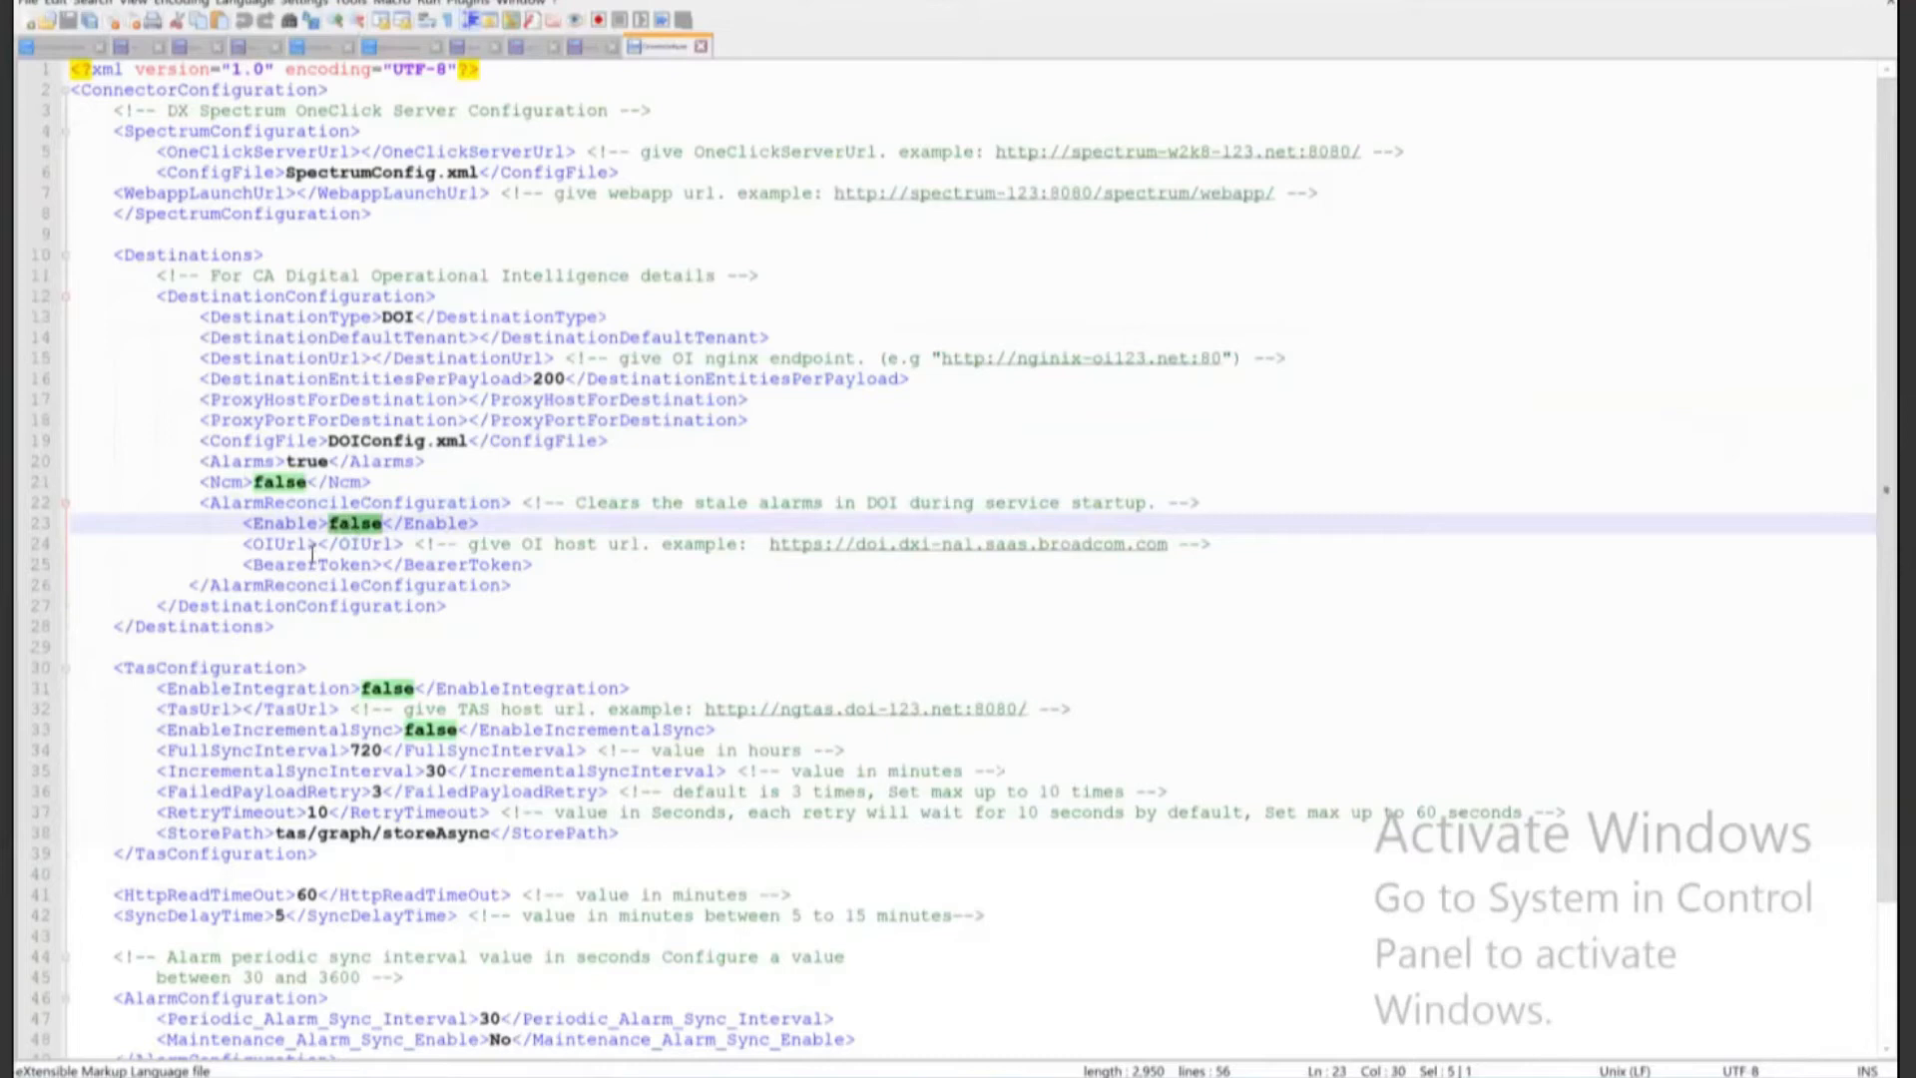
click(372, 567)
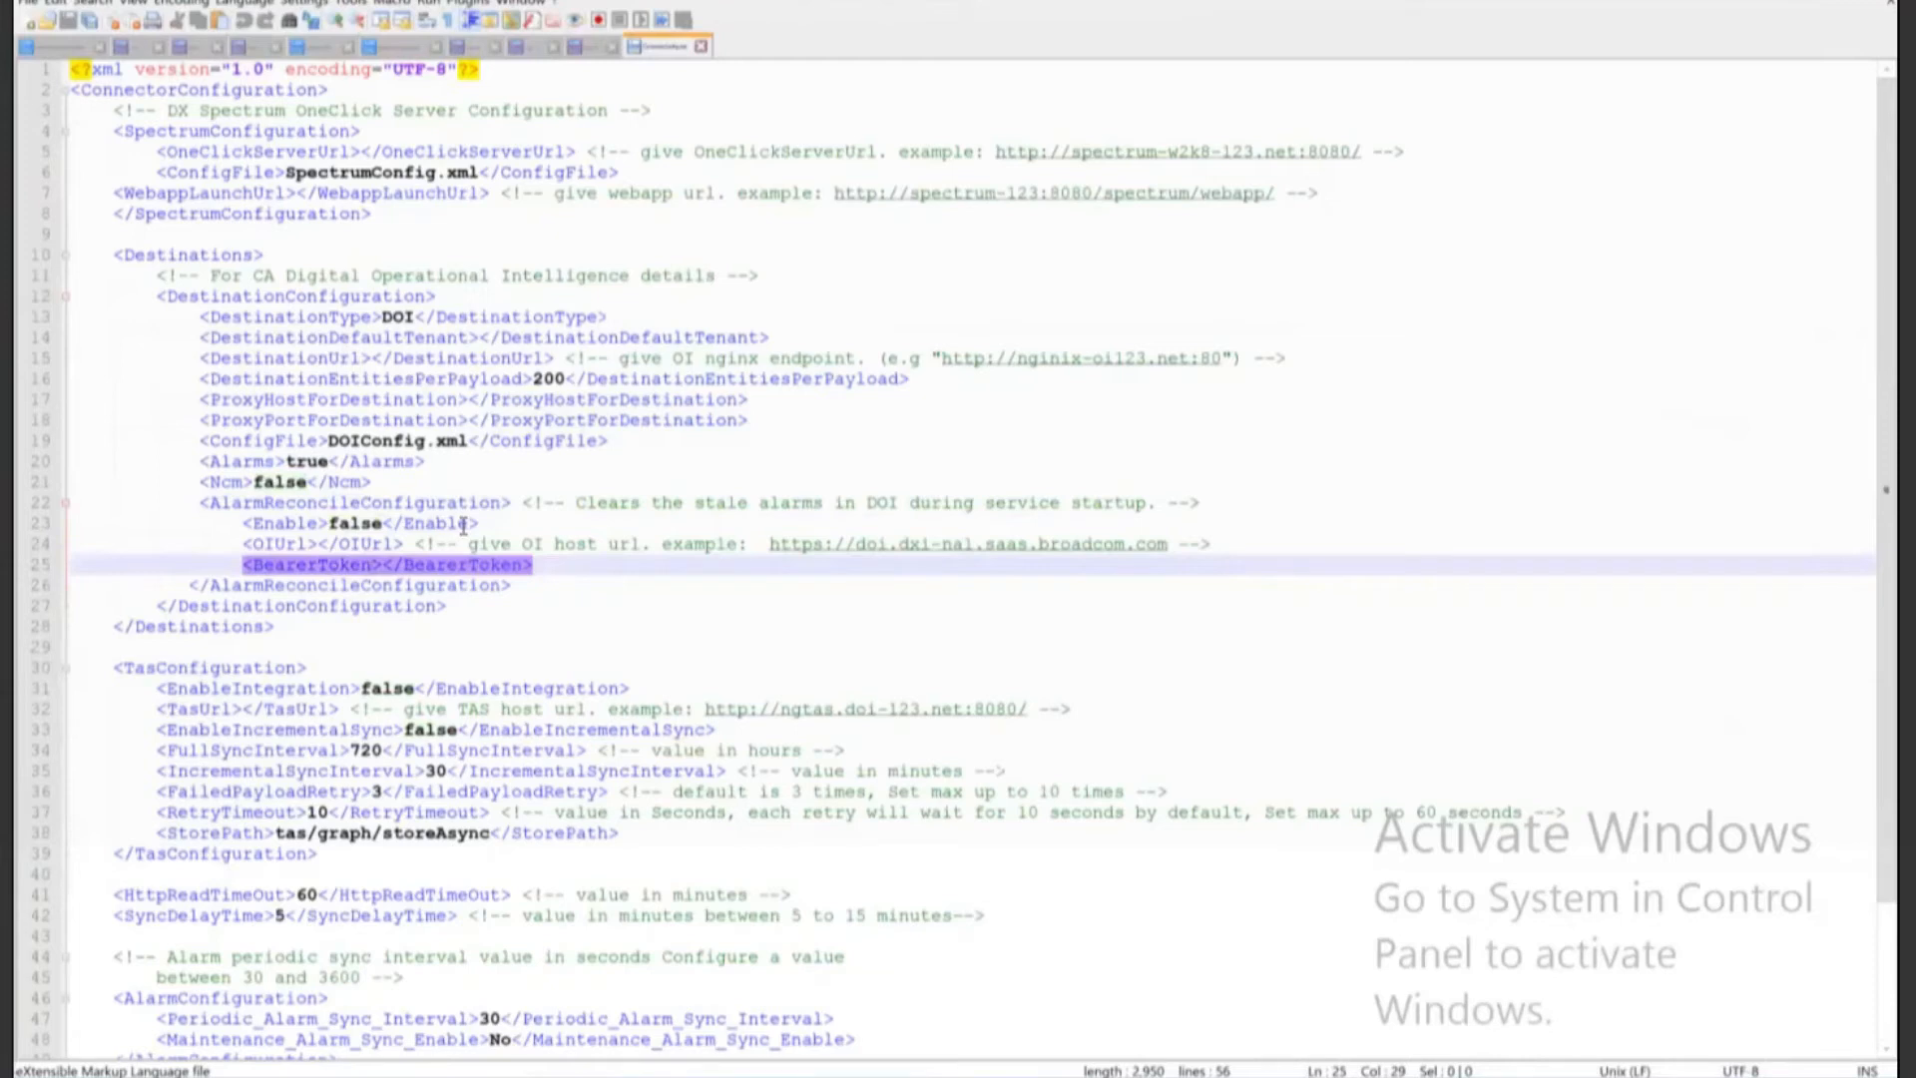
Examine the TasConfiguration section, including its EnableIntegration and TasUrl settings
drag(113, 254, 116, 670)
key(shift+Down)
key(shift+Down)
key(shift+Down)
key(shift+Down)
key(shift+Down)
key(shift+Down)
key(shift+Down)
key(shift+Down)
key(shift+Down)
key(shift+Down)
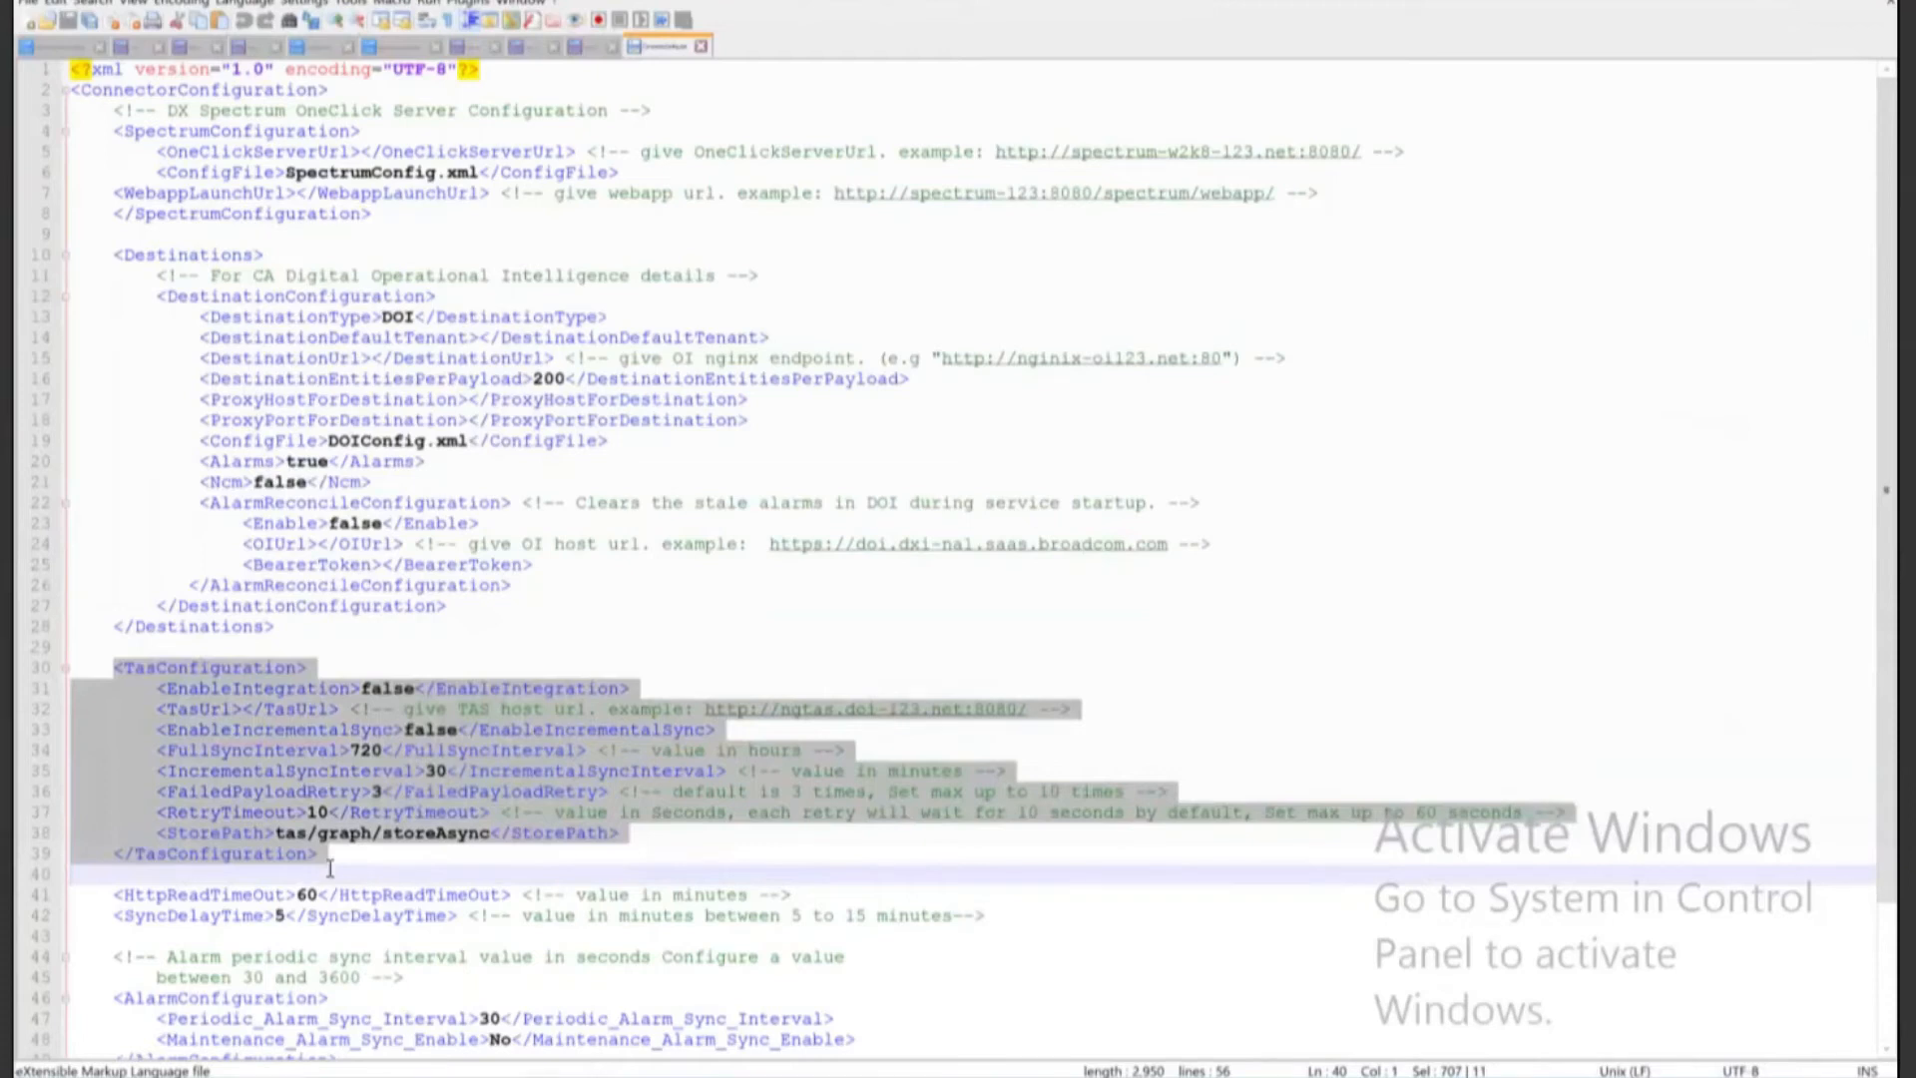
click(334, 709)
click(243, 709)
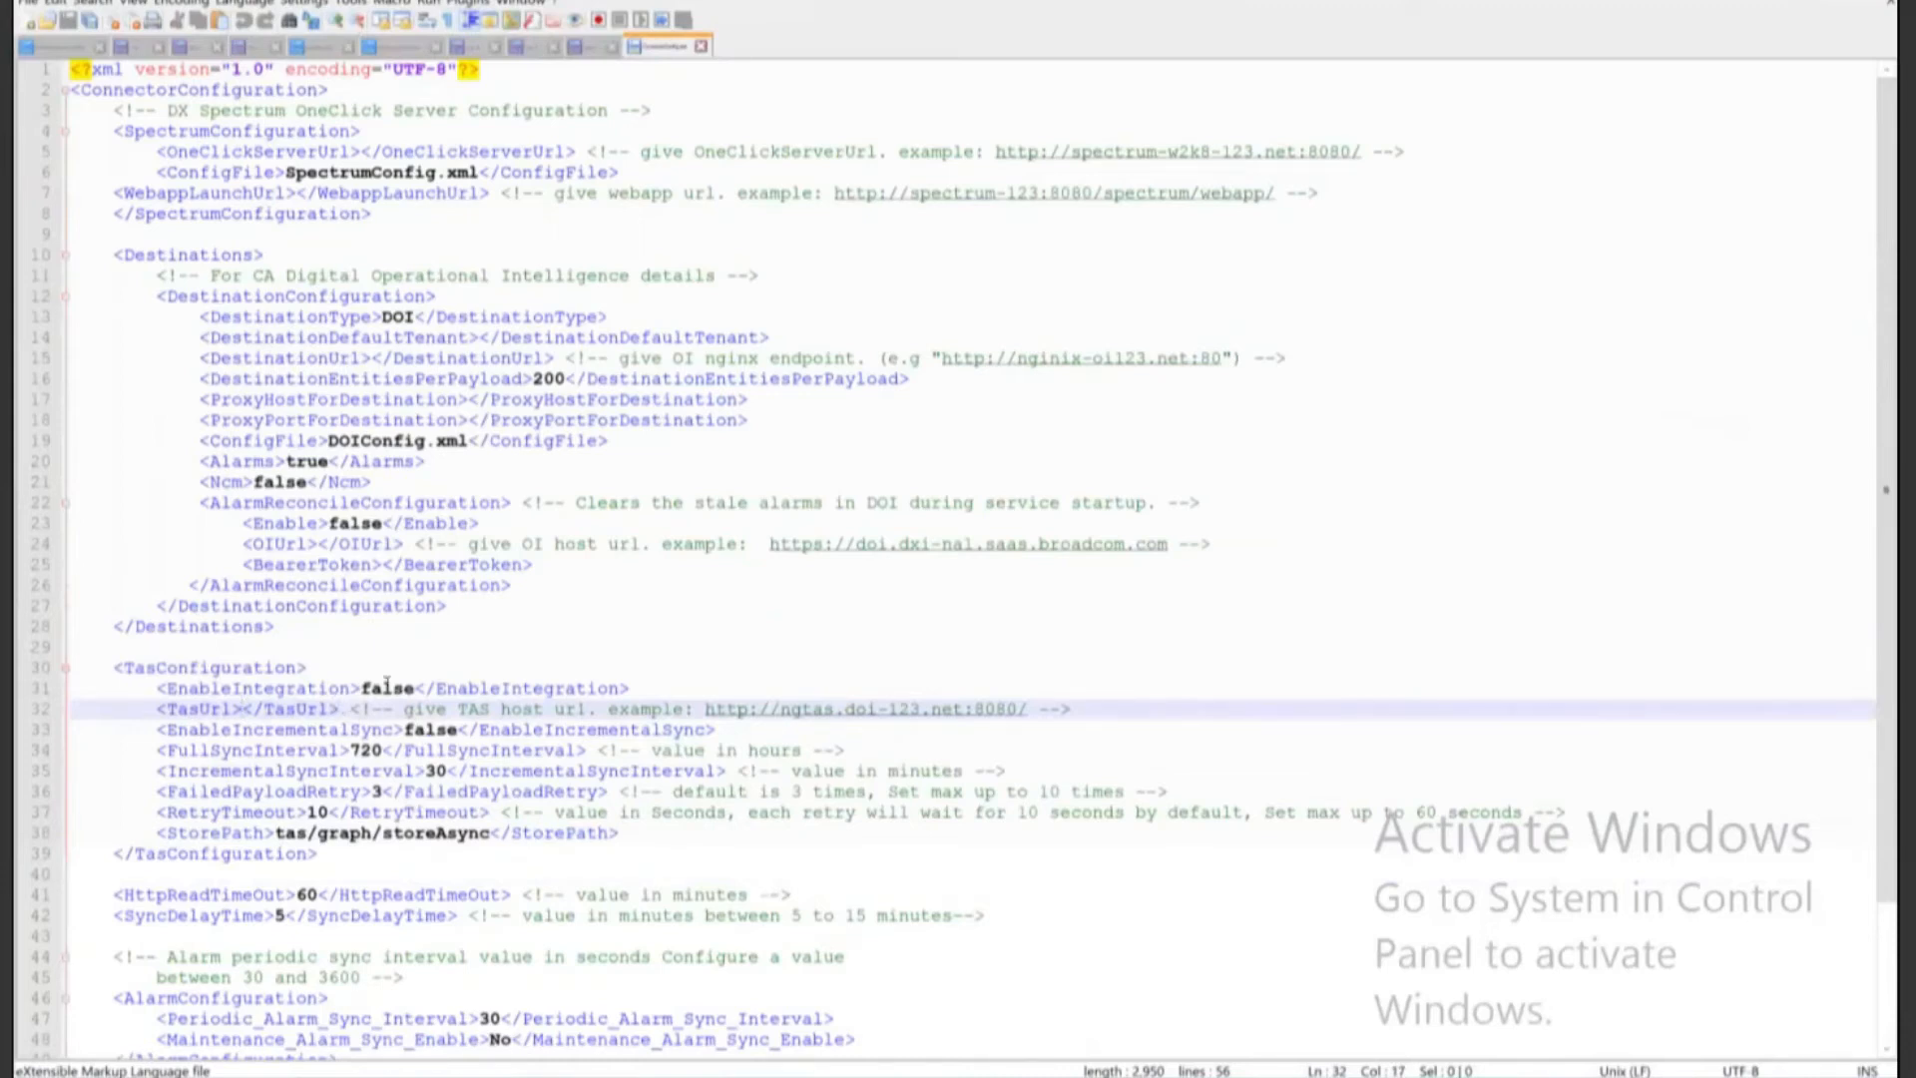
double_click(387, 687)
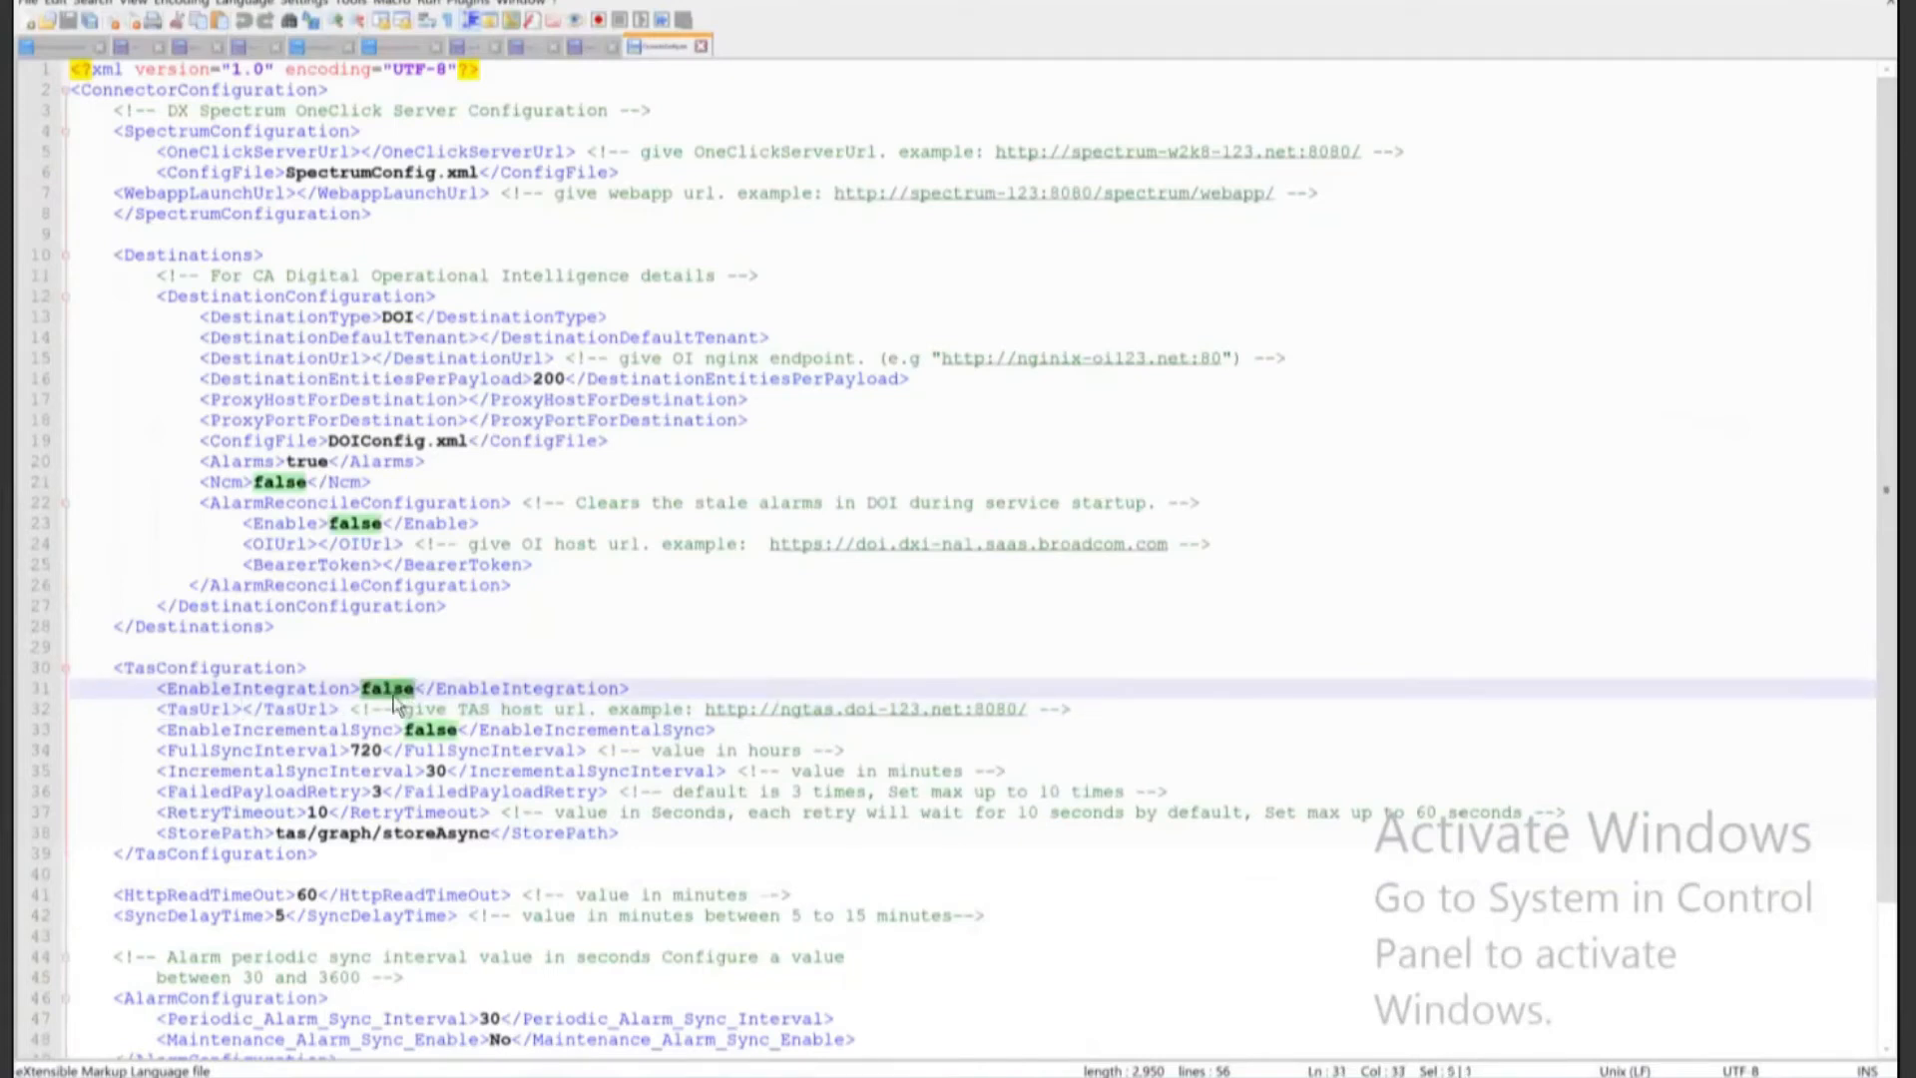
click(249, 708)
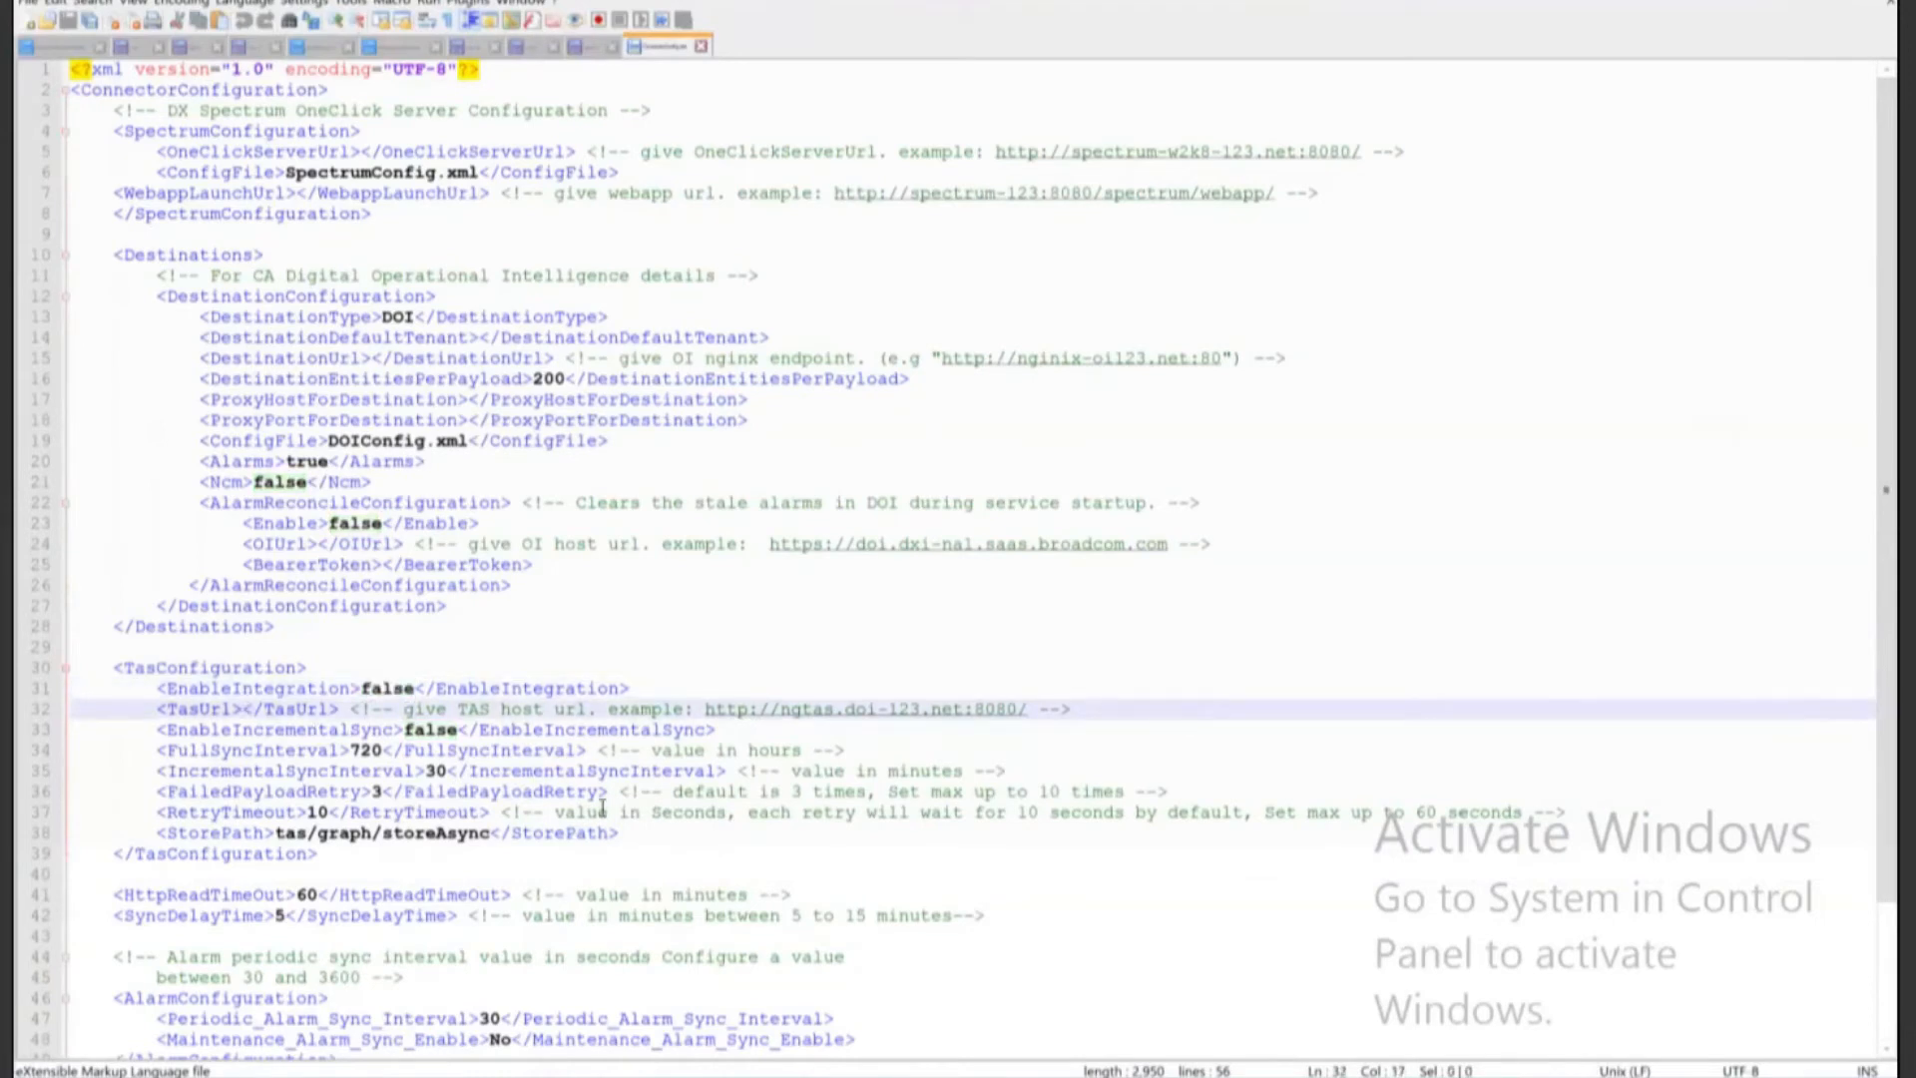
click(584, 46)
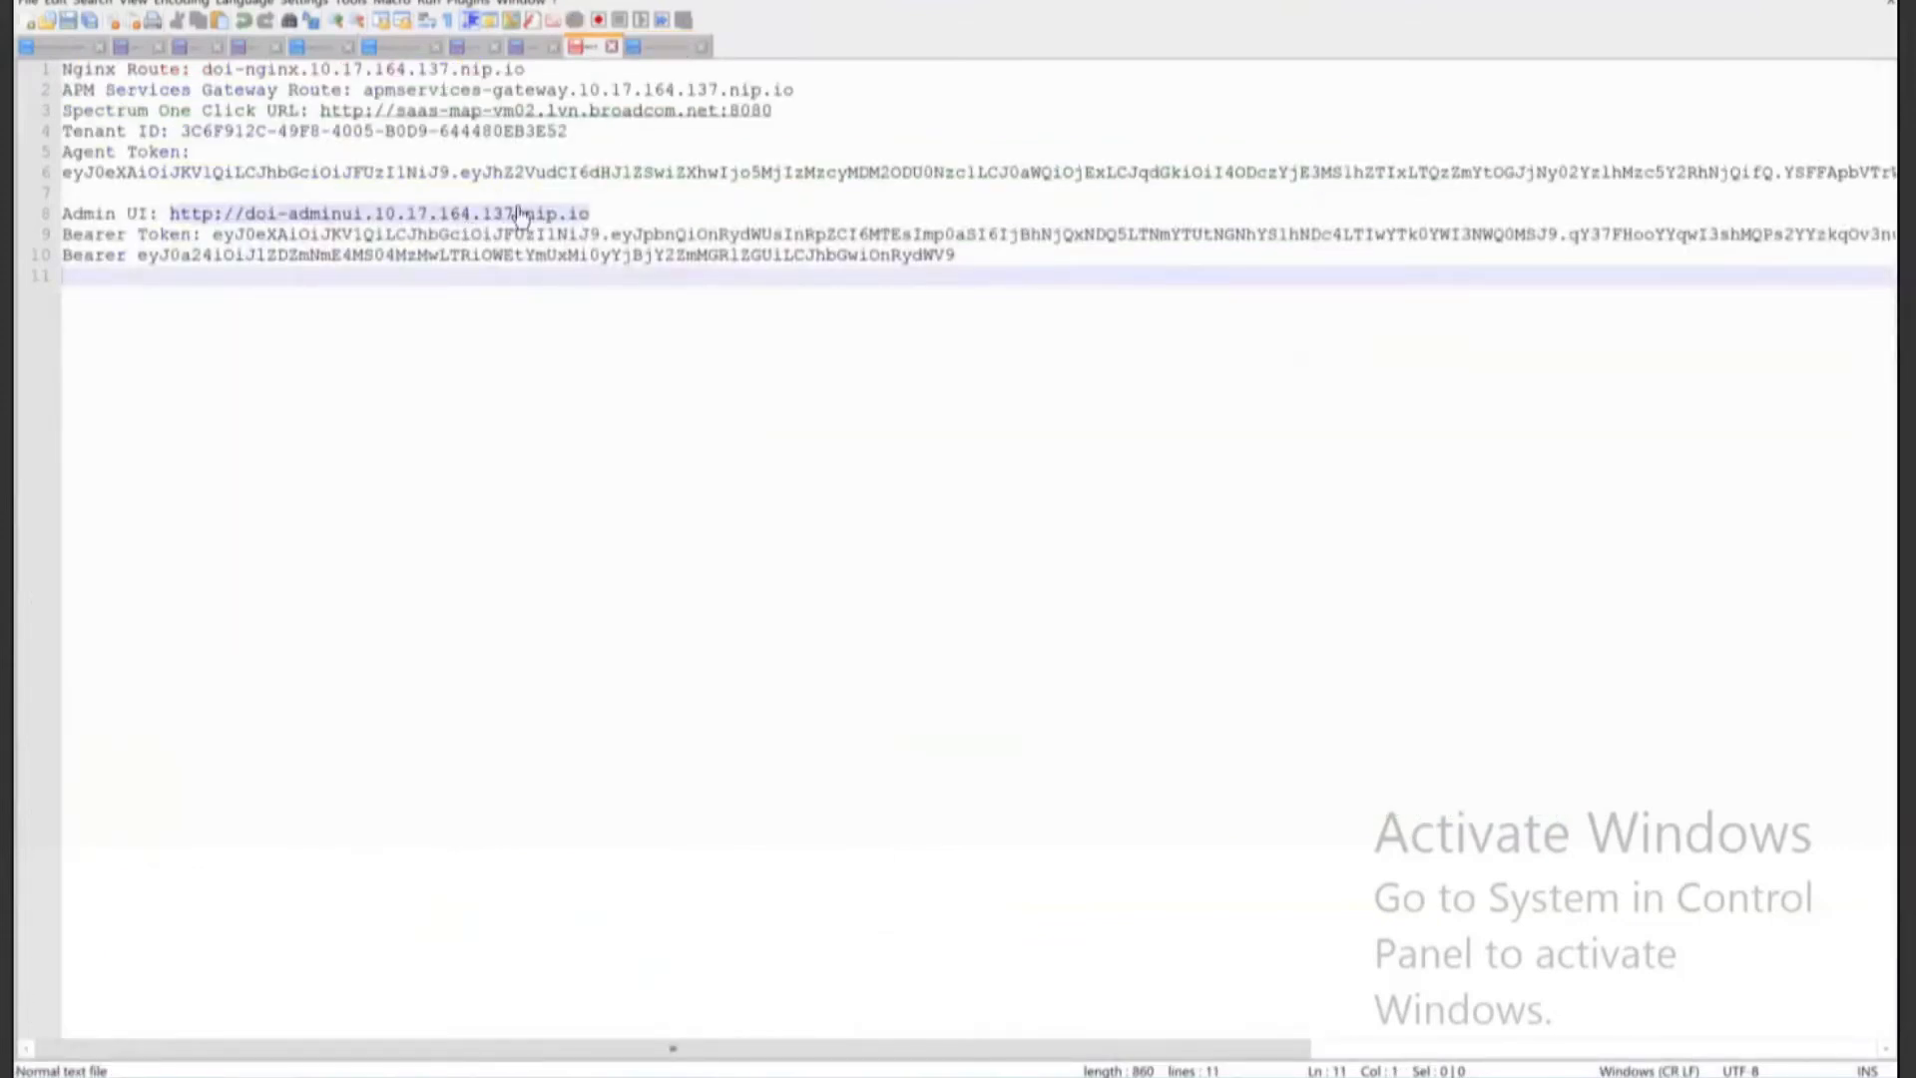
drag(787, 119, 321, 112)
key(ctrl+c)
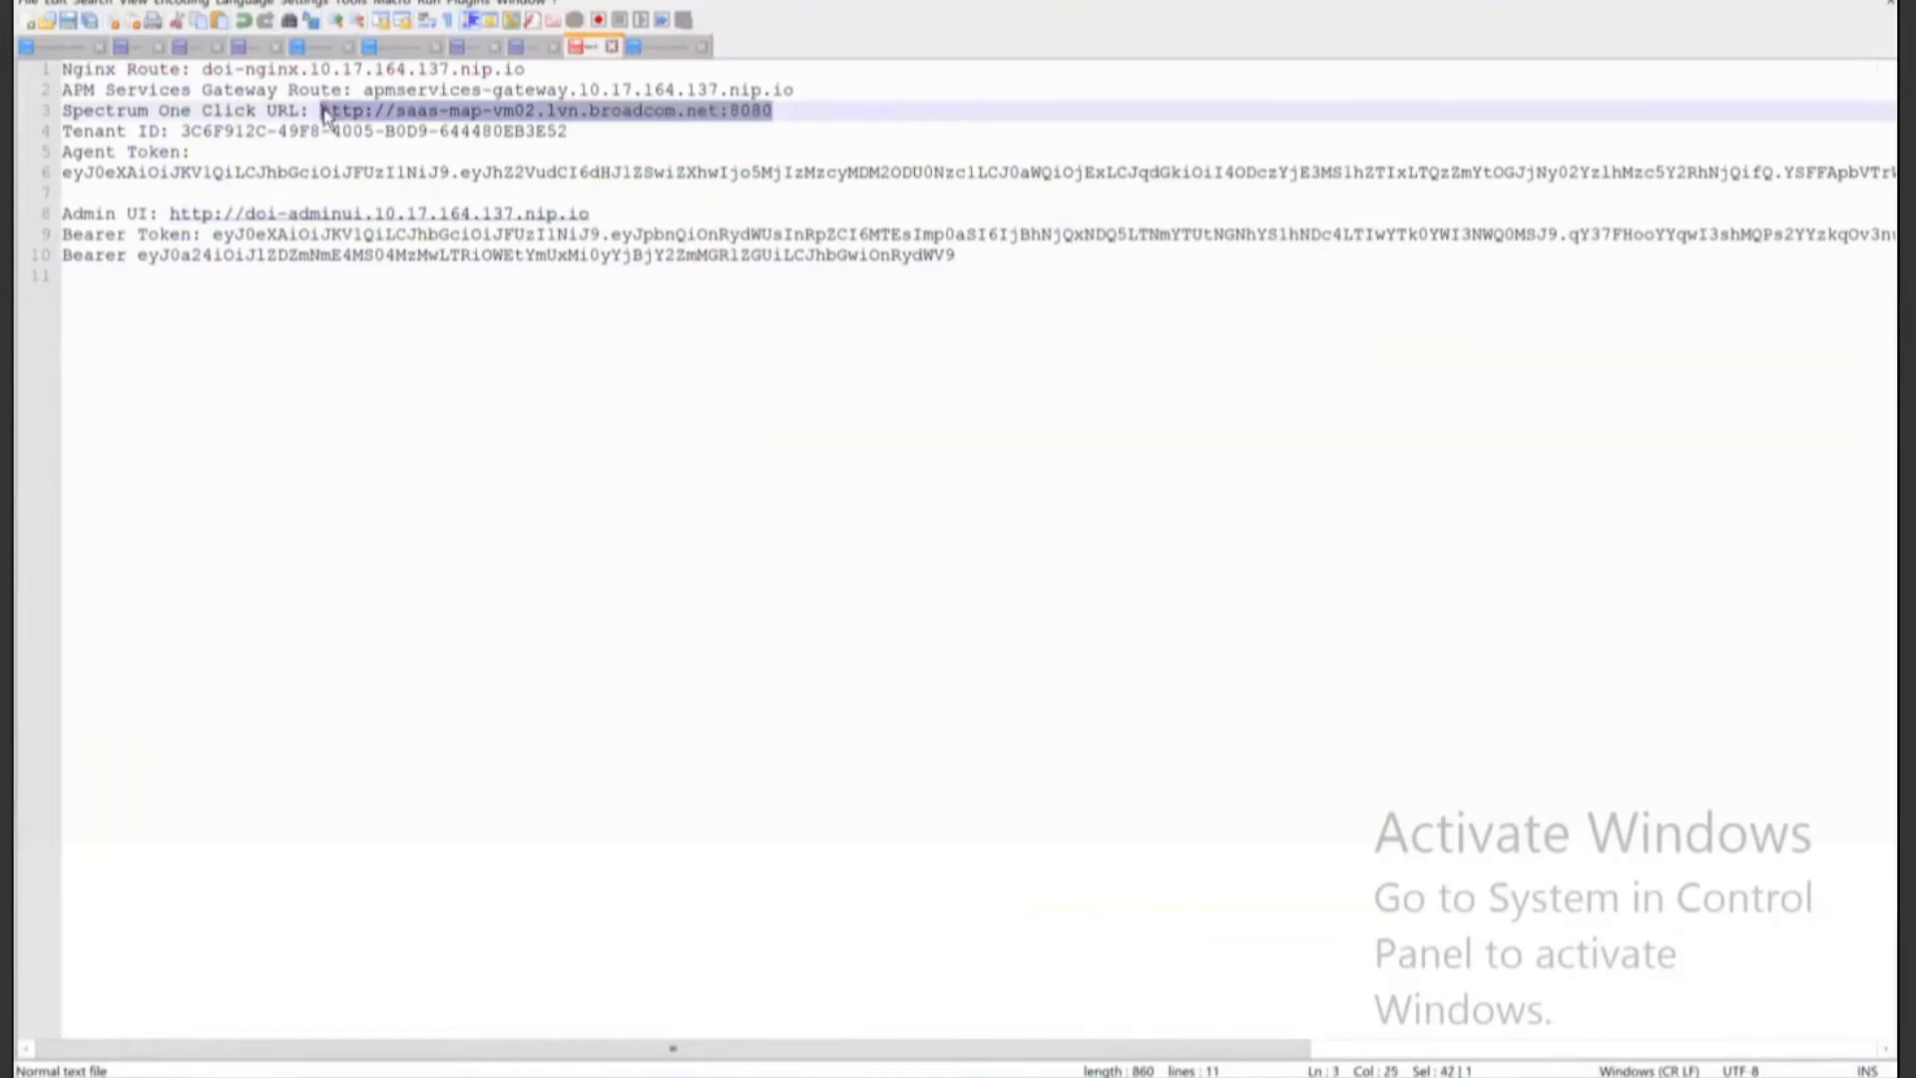
key(ctrl+Tab)
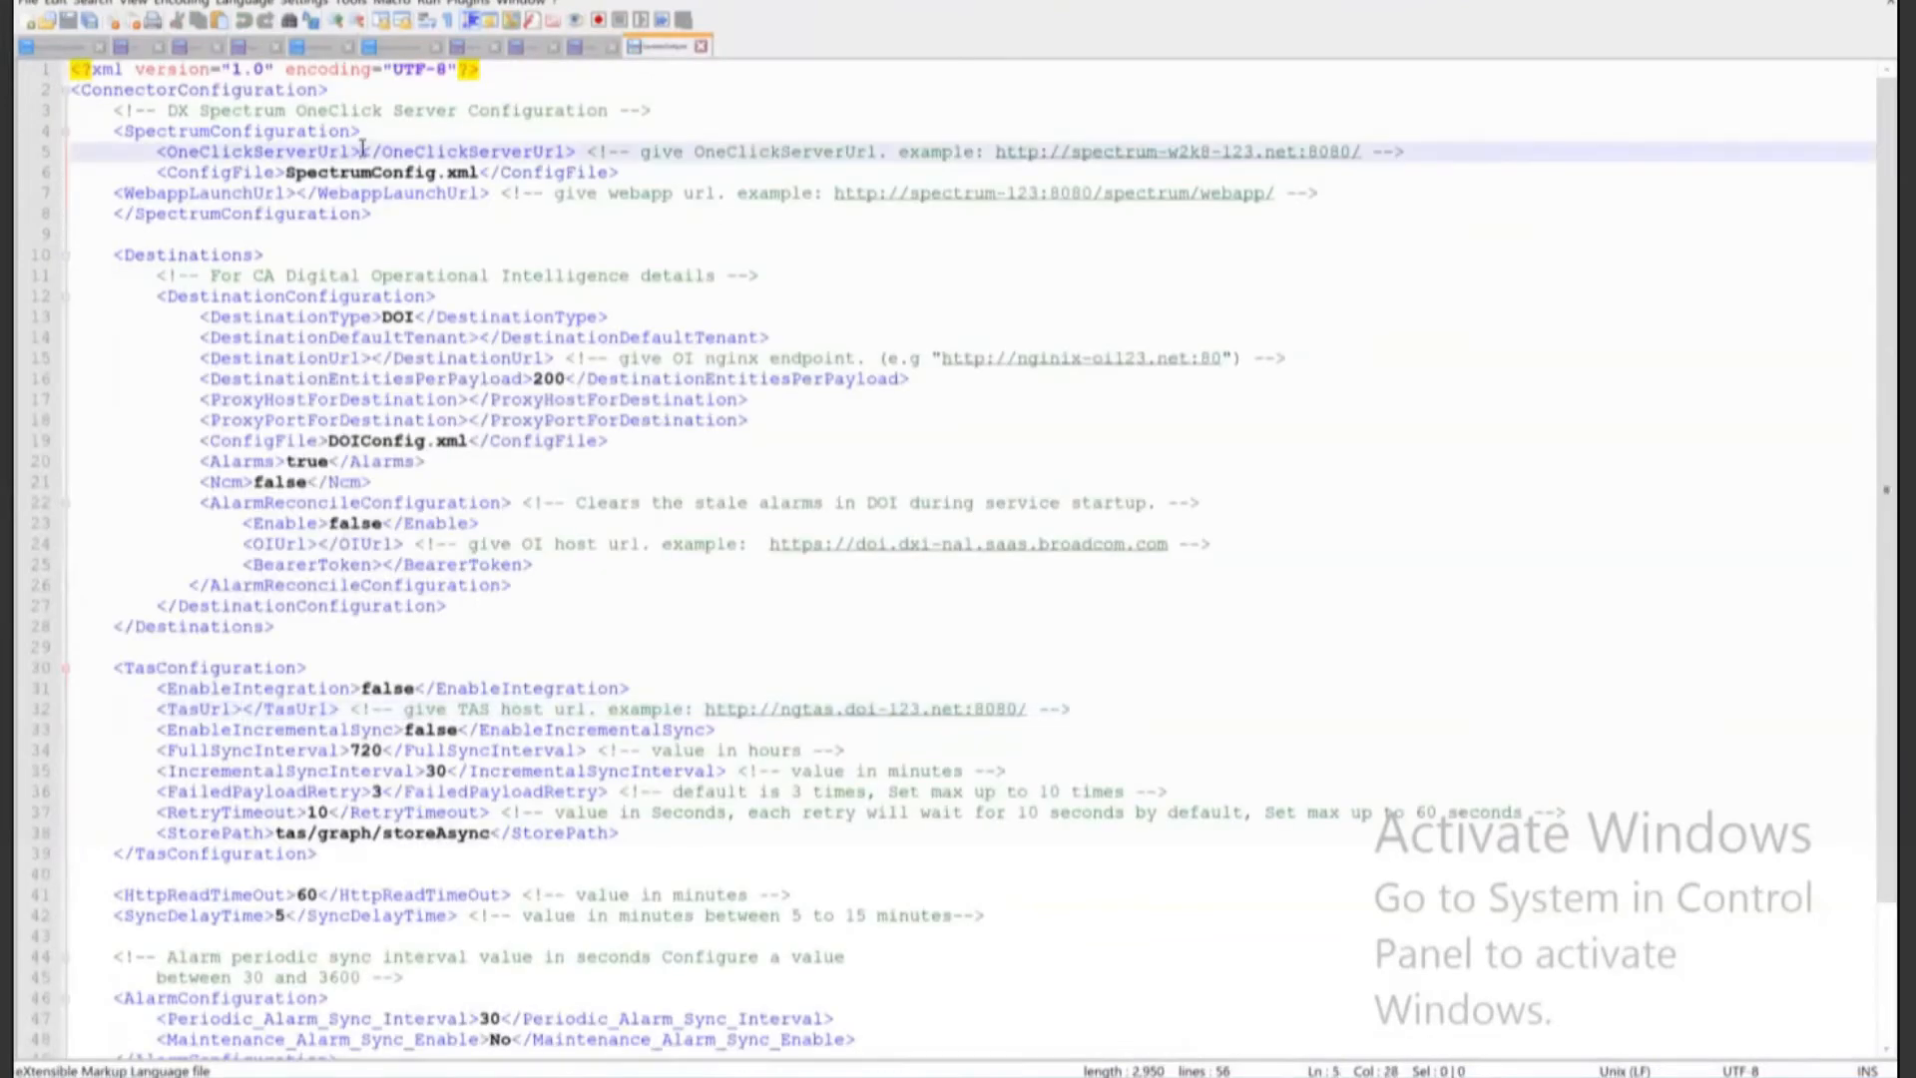
key(ctrl+v)
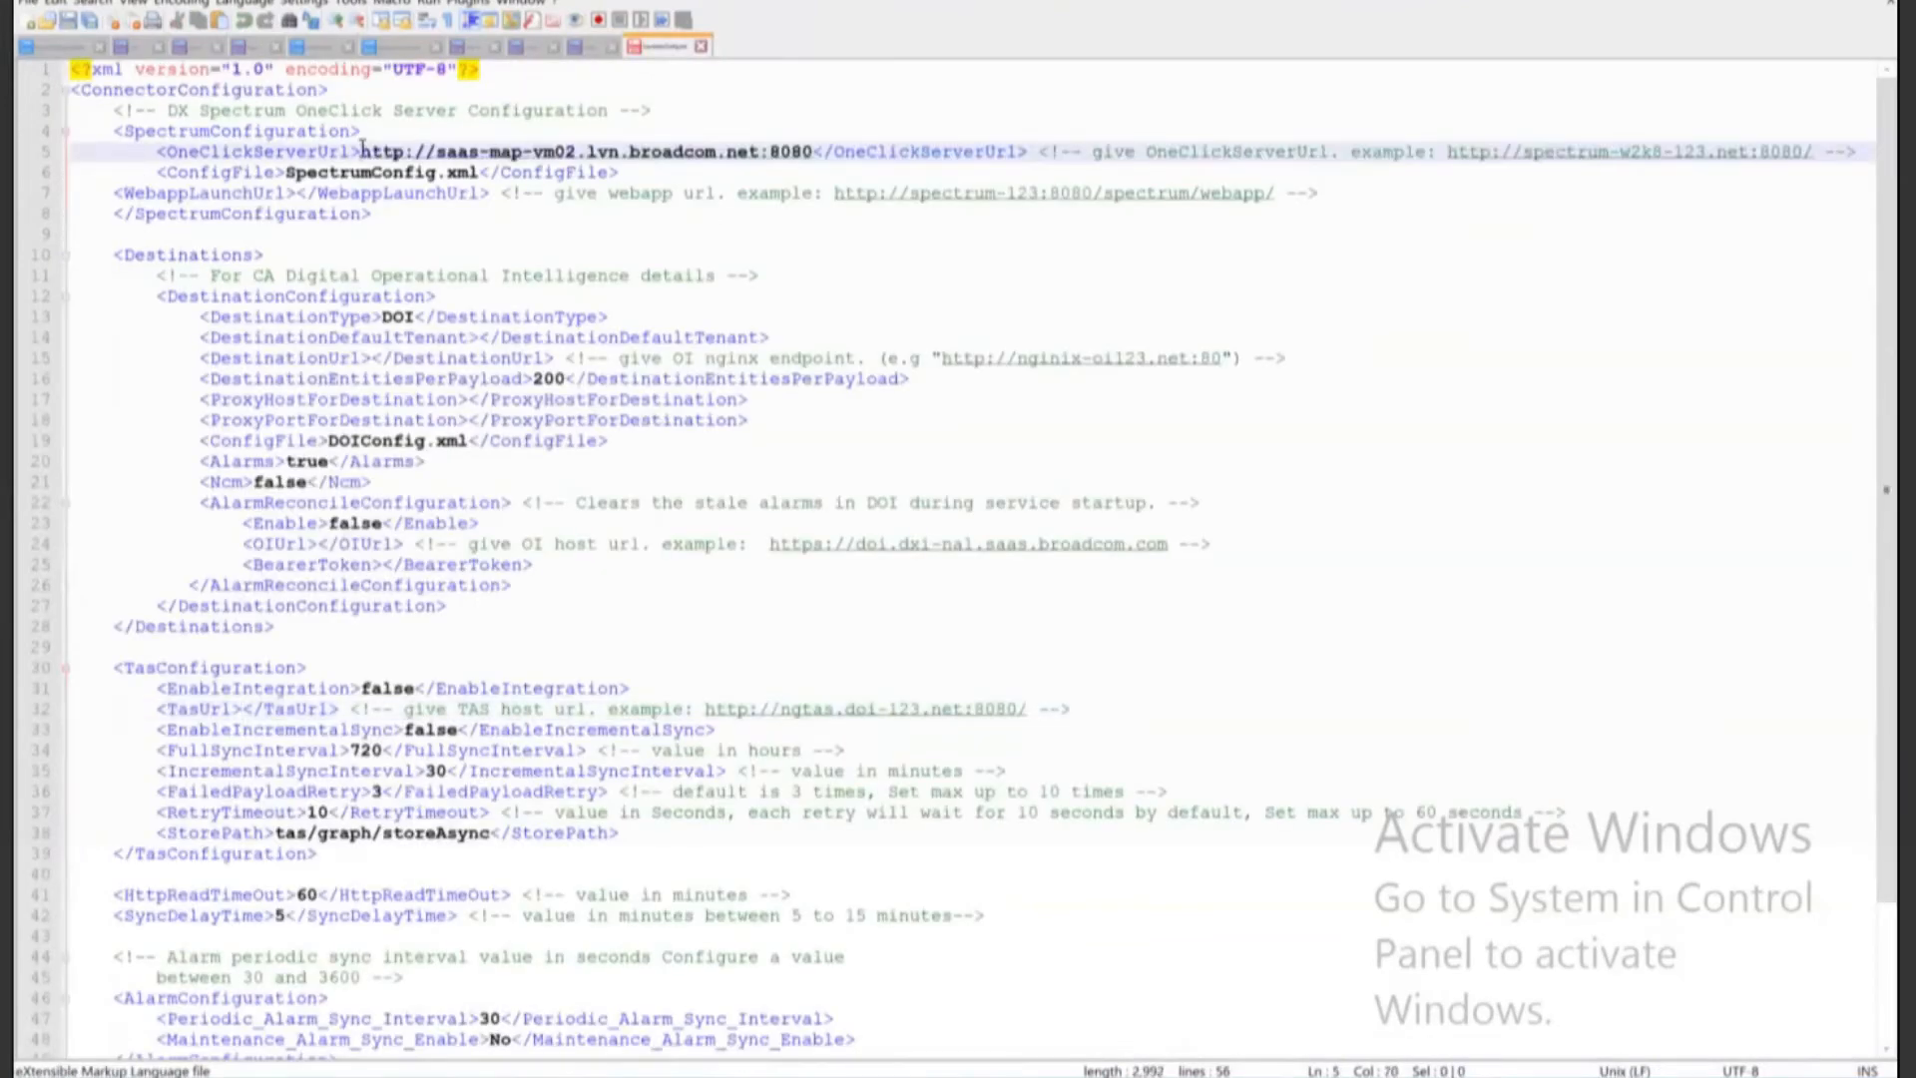
click(297, 193)
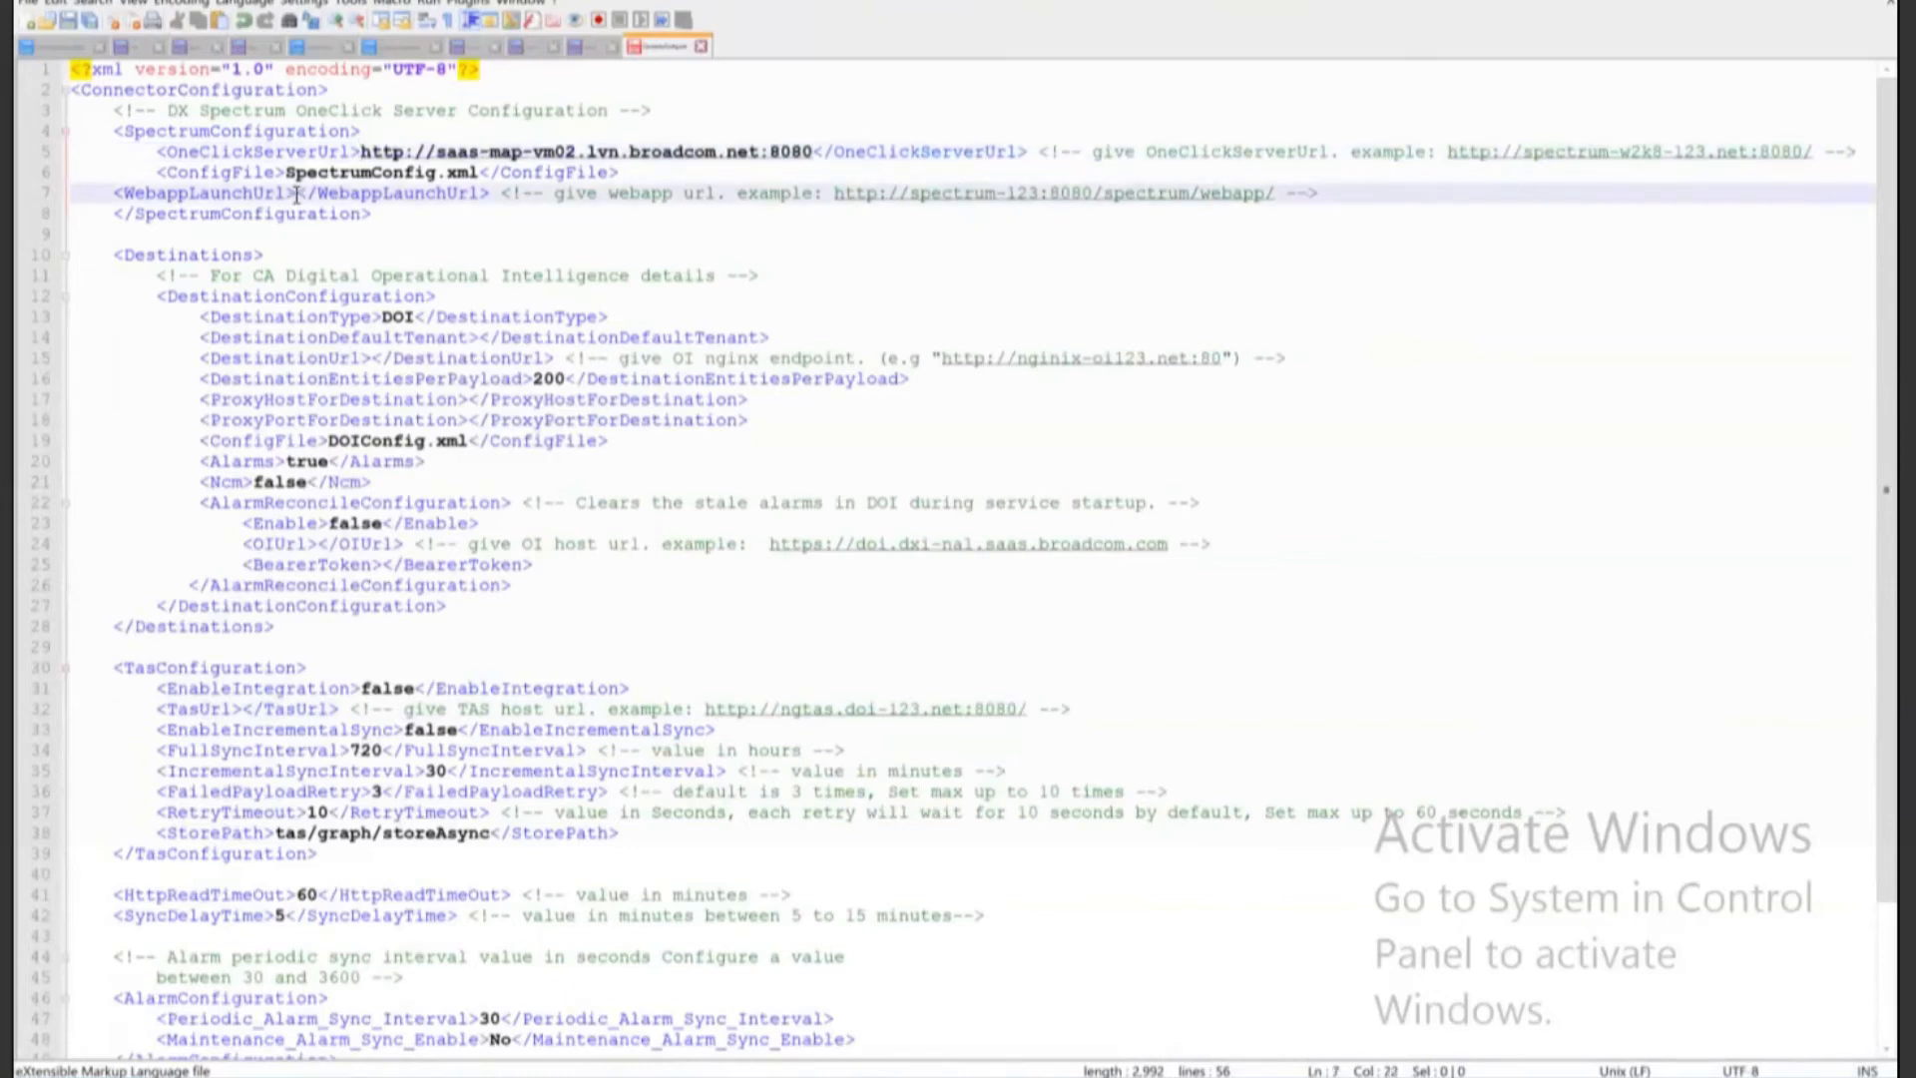
key(ctrl+v)
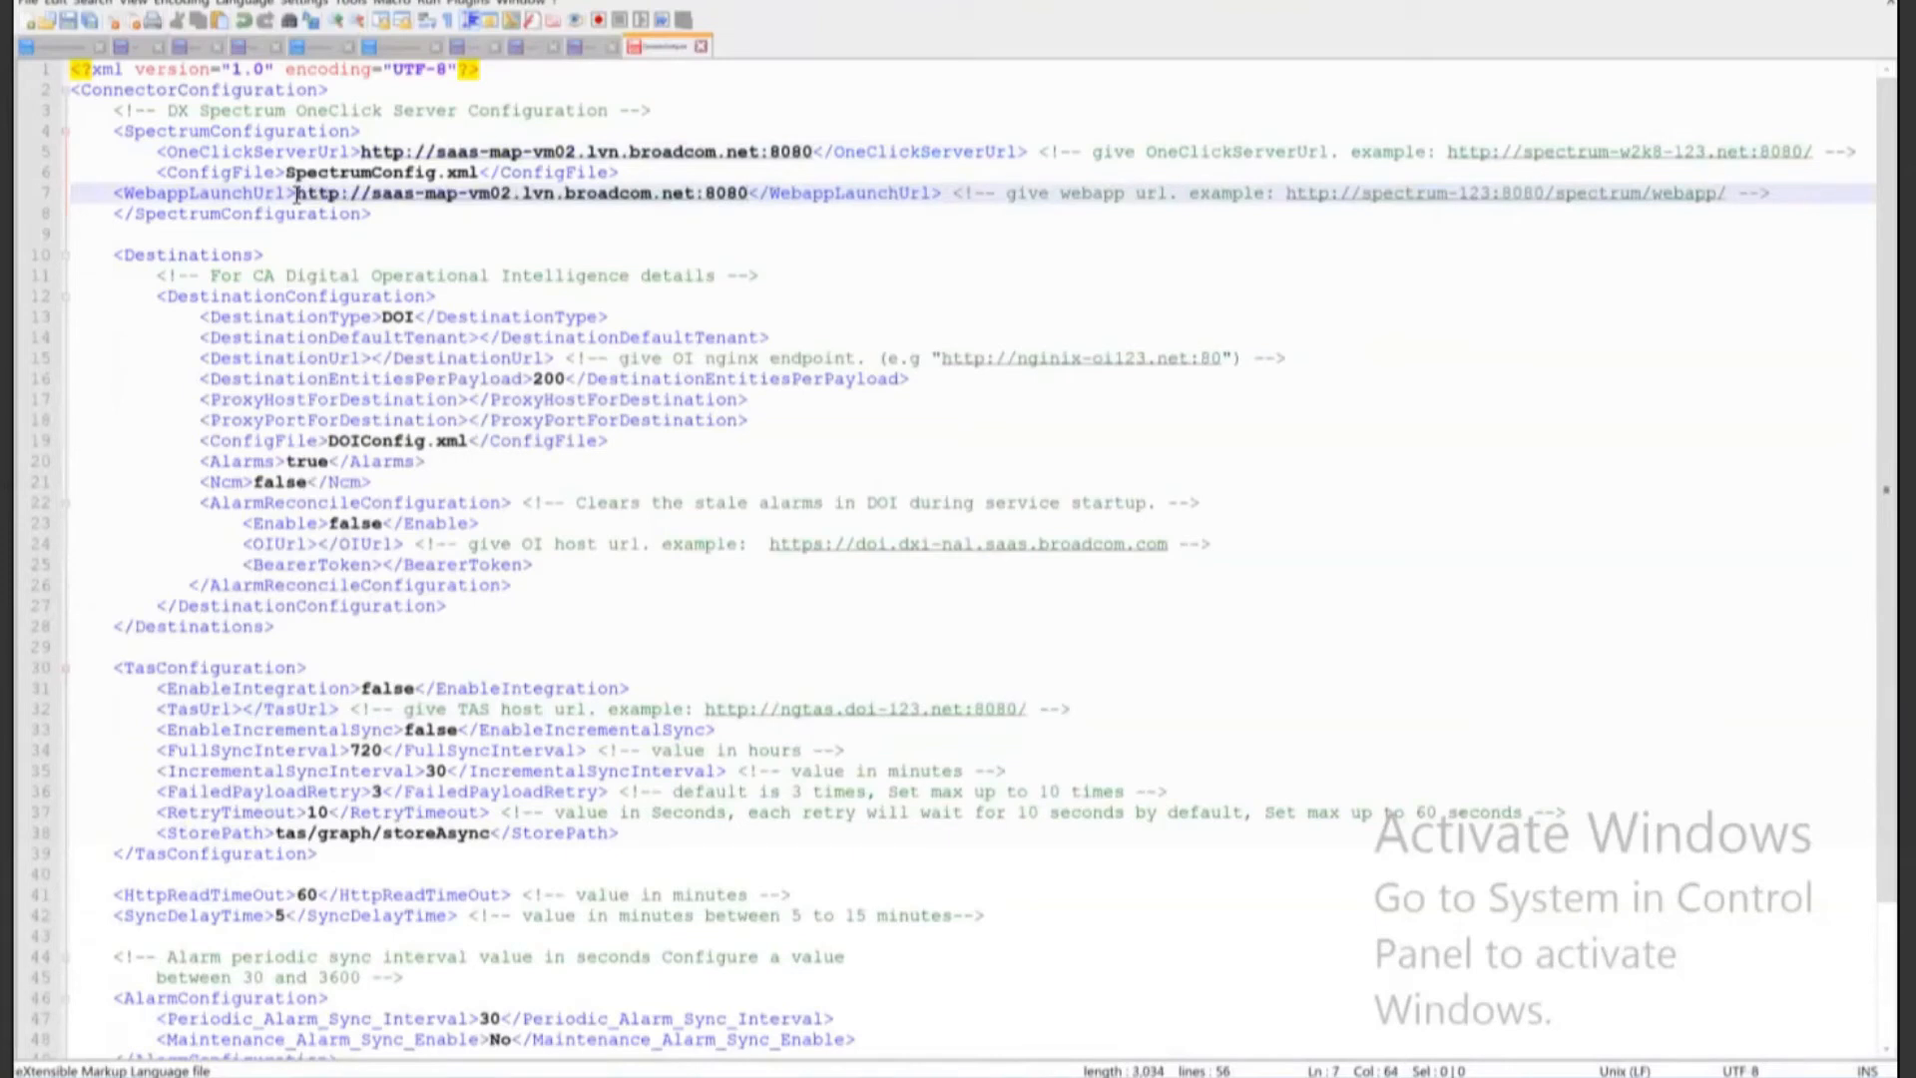
text(/webapp)
key(Down)
key(Down)
Copy the tenant ID from the notes file and paste it as the DestinationDefaultTenant value
click(477, 336)
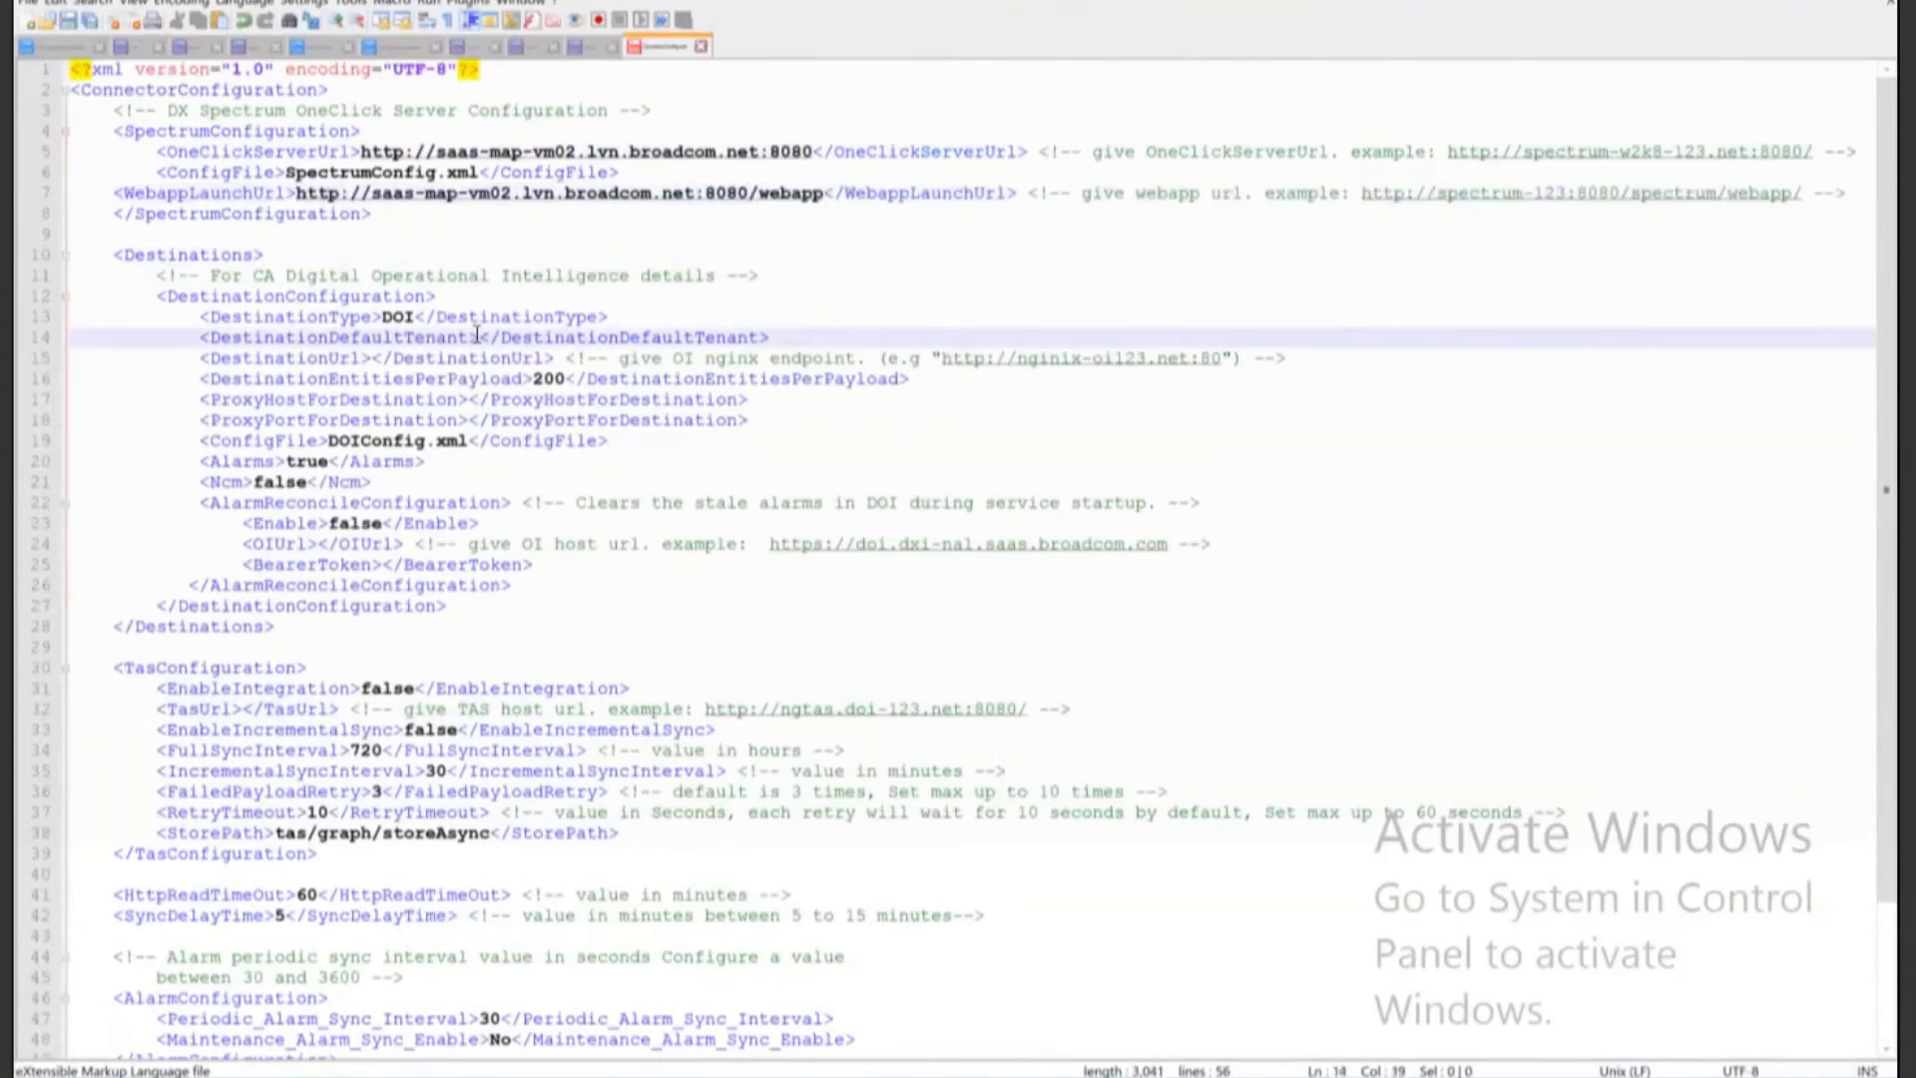
click(585, 48)
drag(567, 131, 184, 142)
key(ctrl+c)
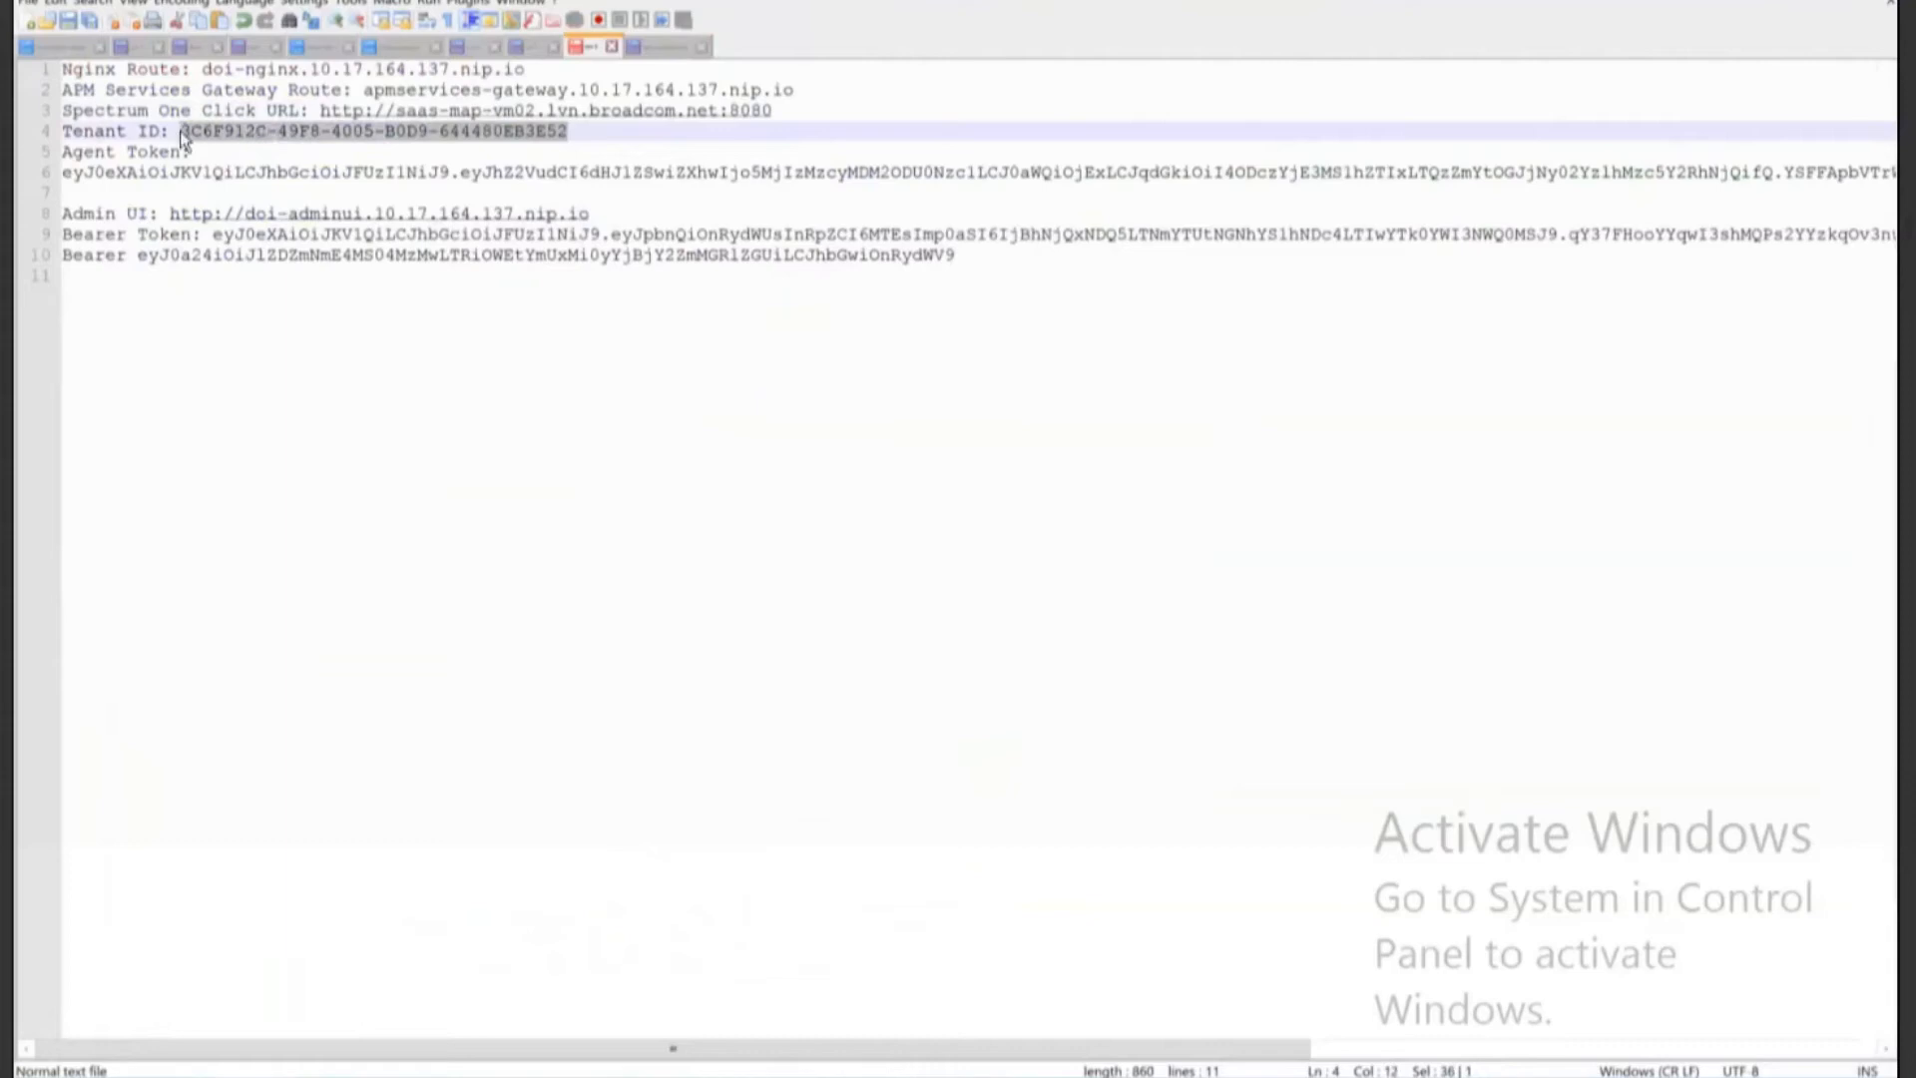
key(ctrl+Tab)
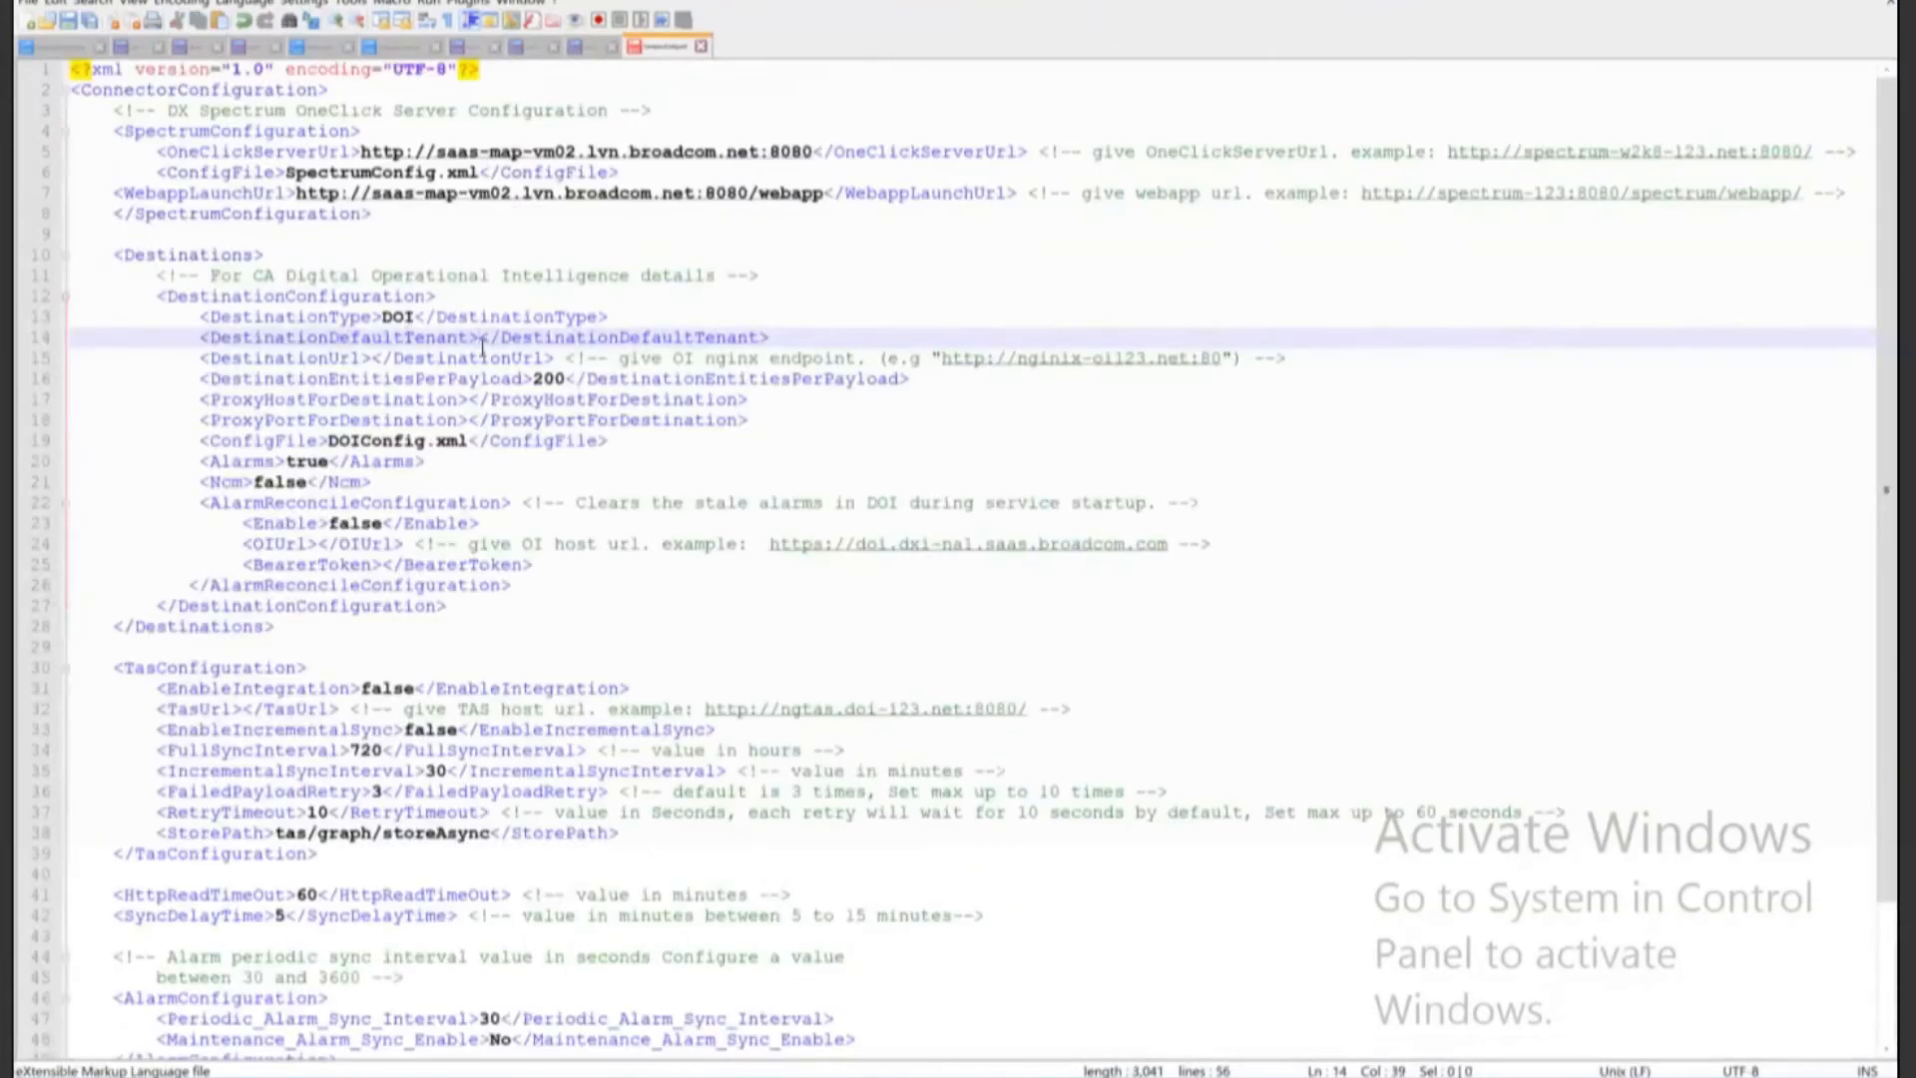
key(ctrl+v)
click(369, 358)
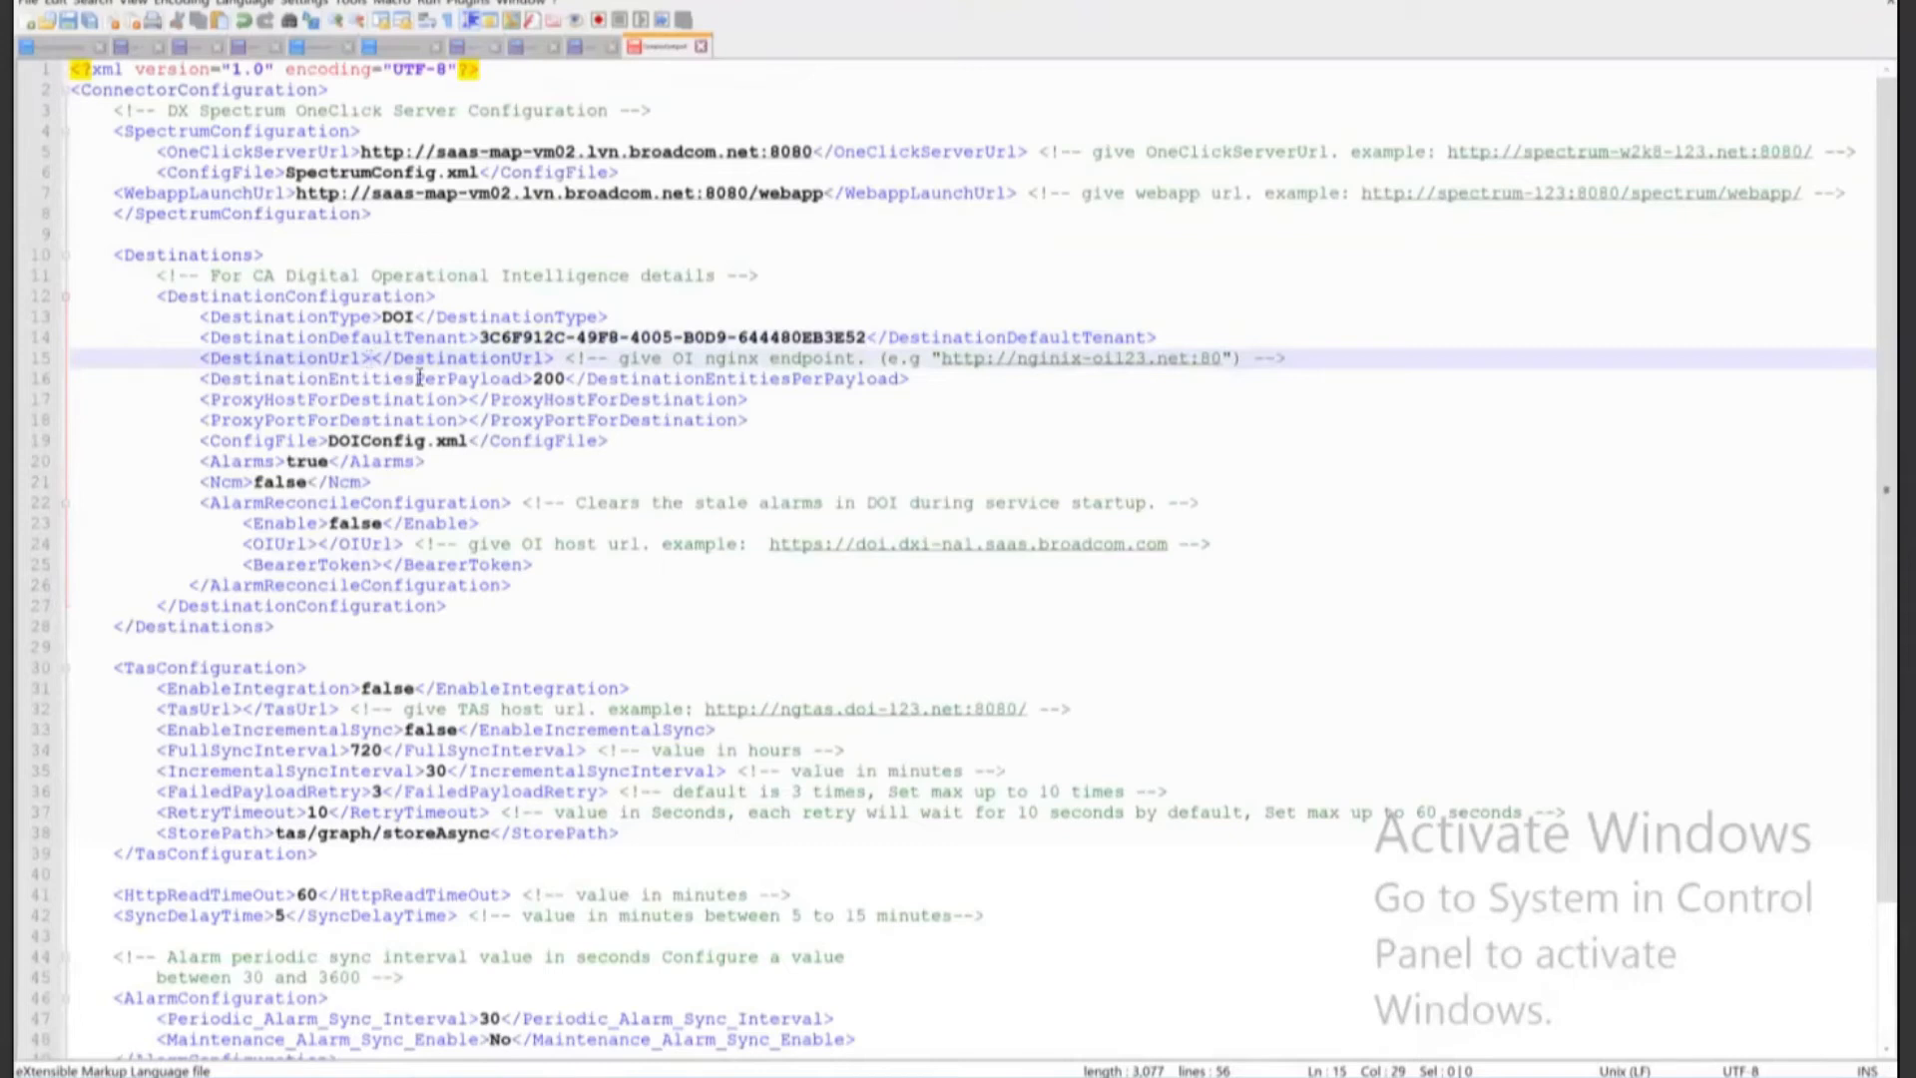
click(578, 48)
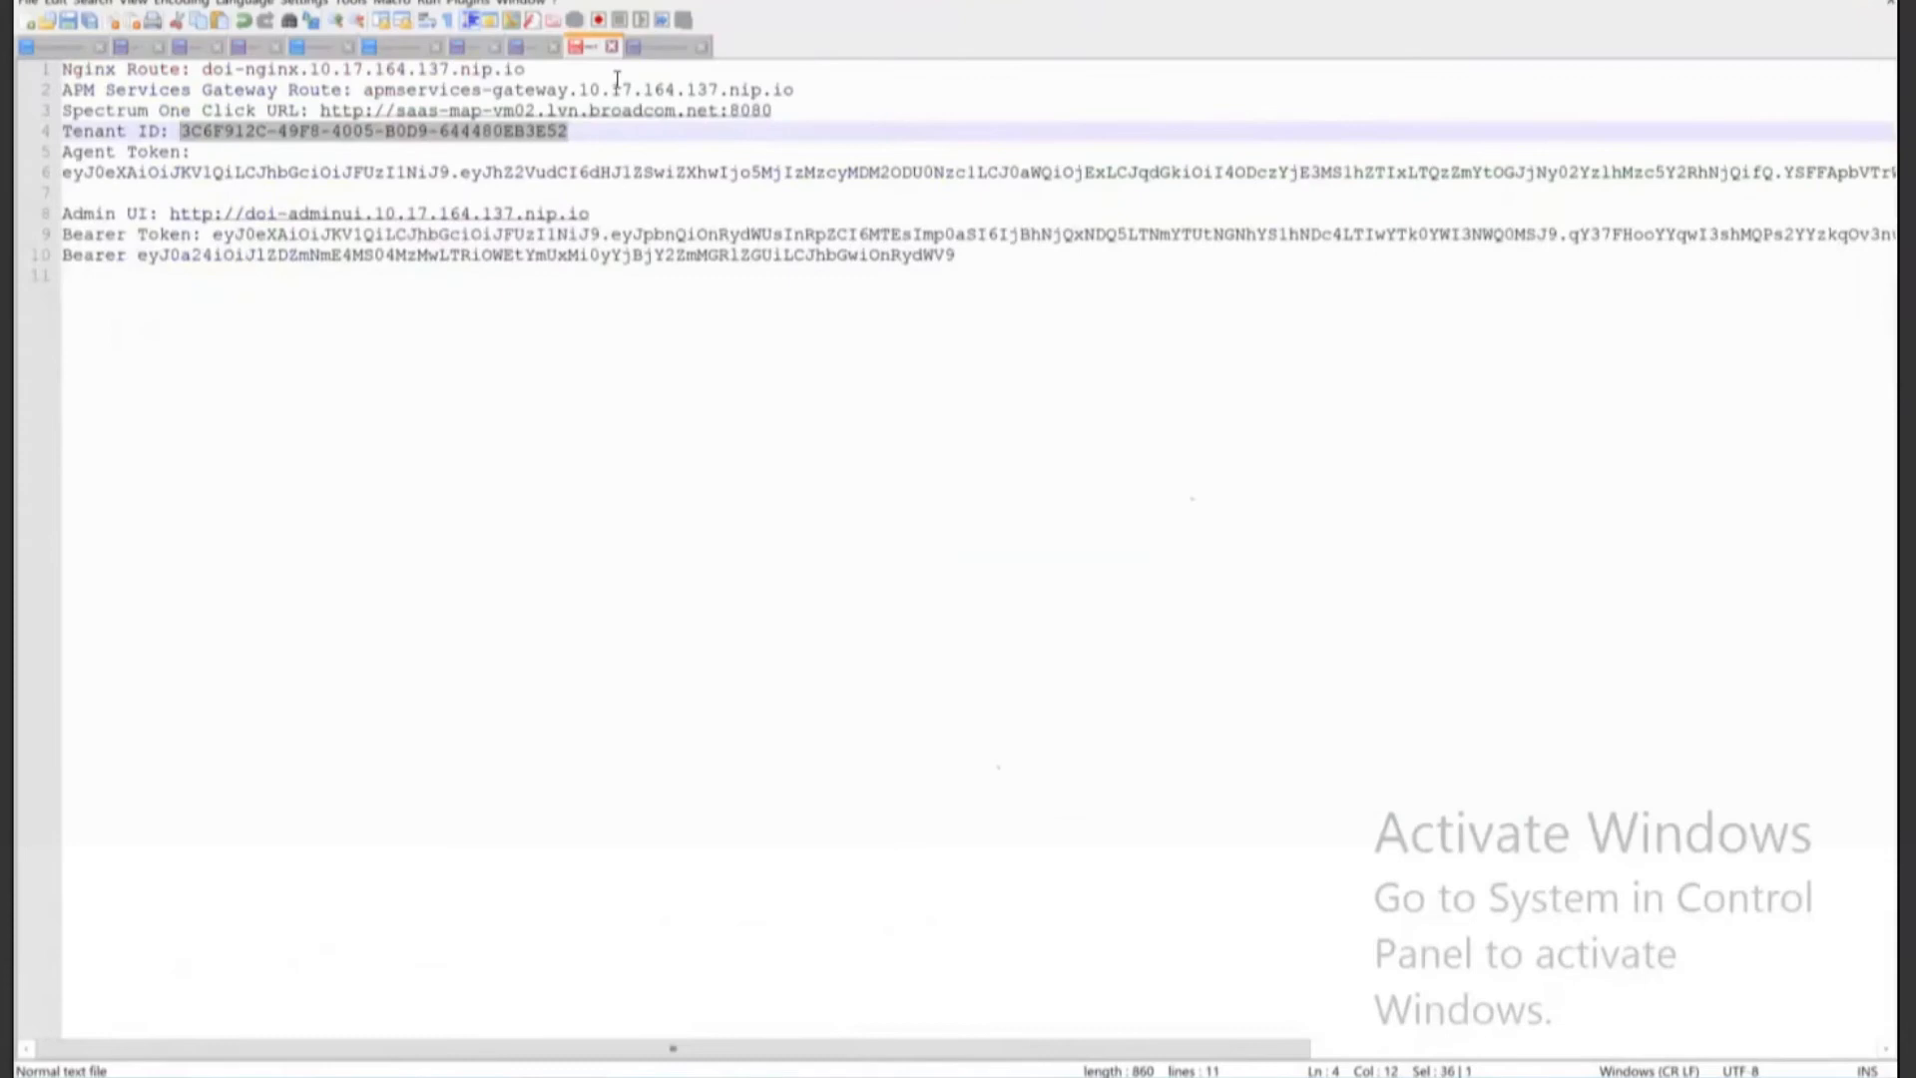
drag(525, 69, 205, 72)
key(ctrl+c)
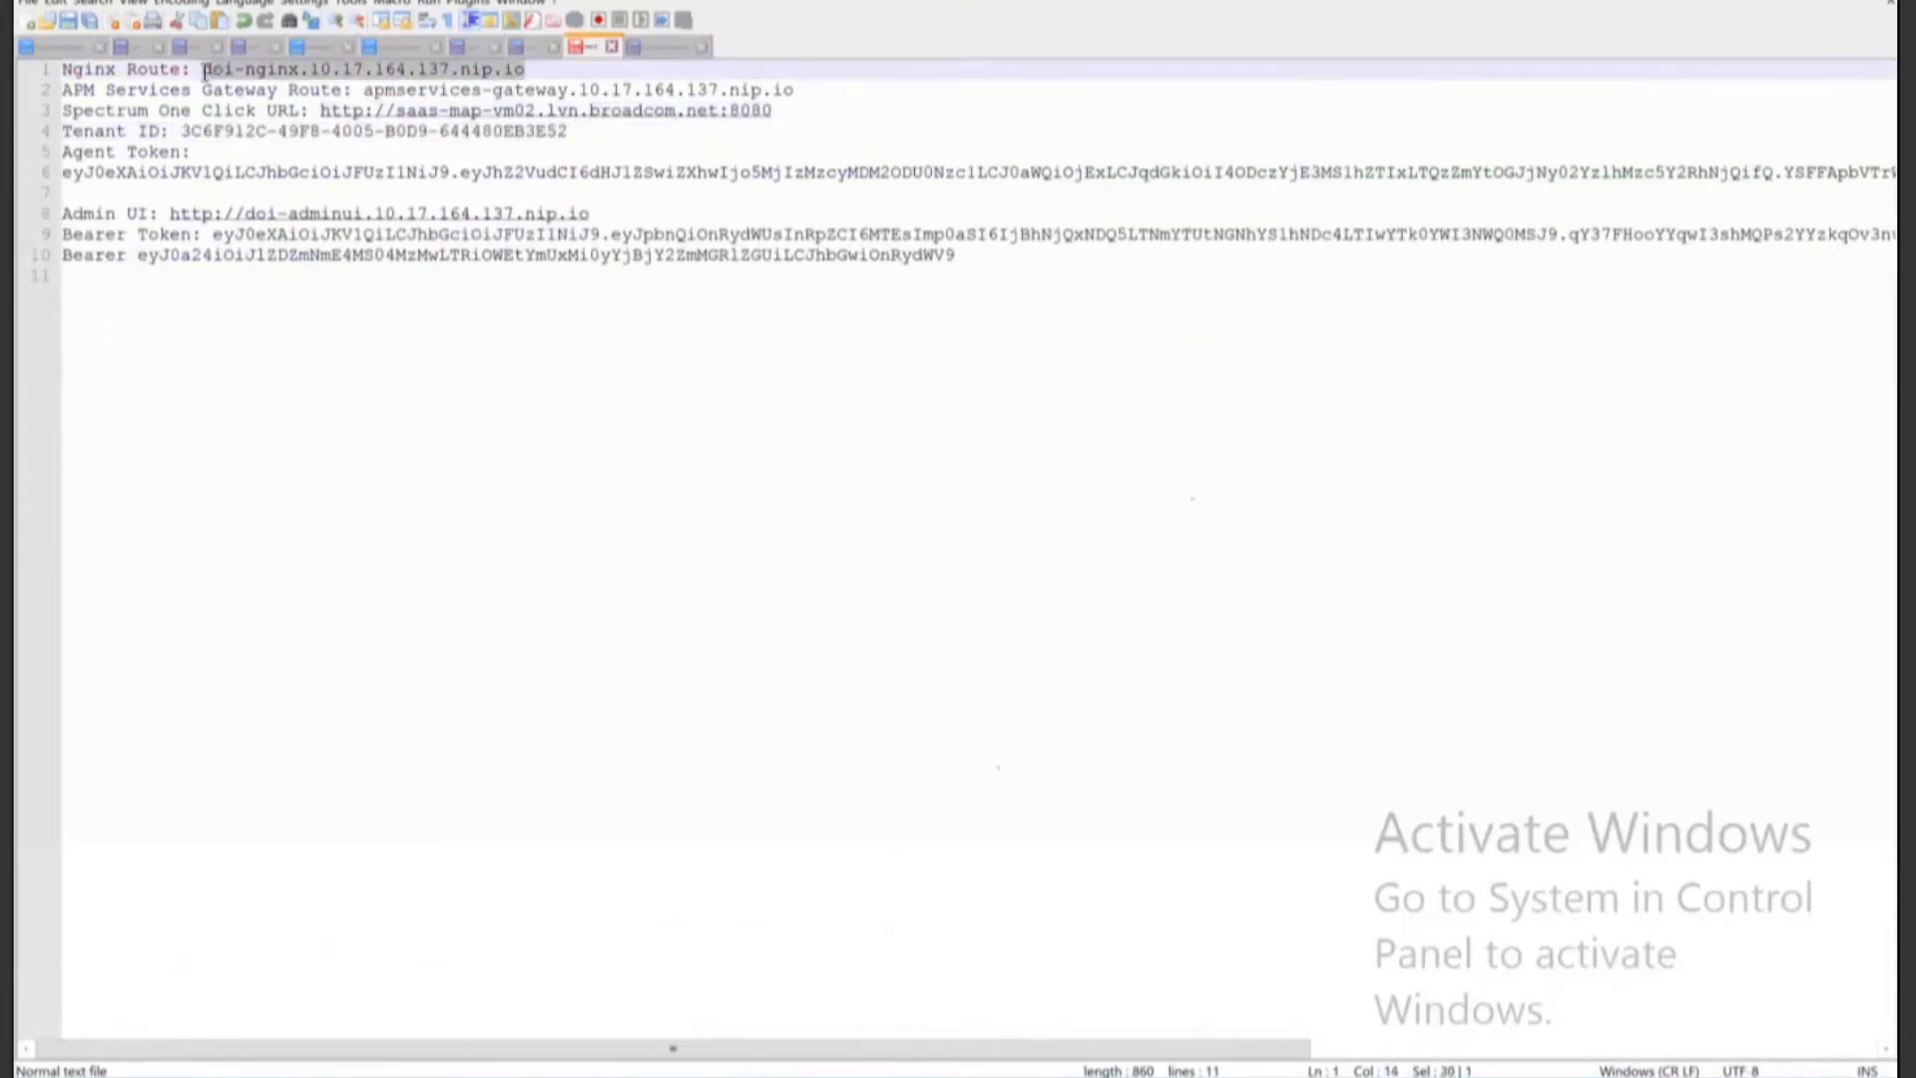
click(648, 47)
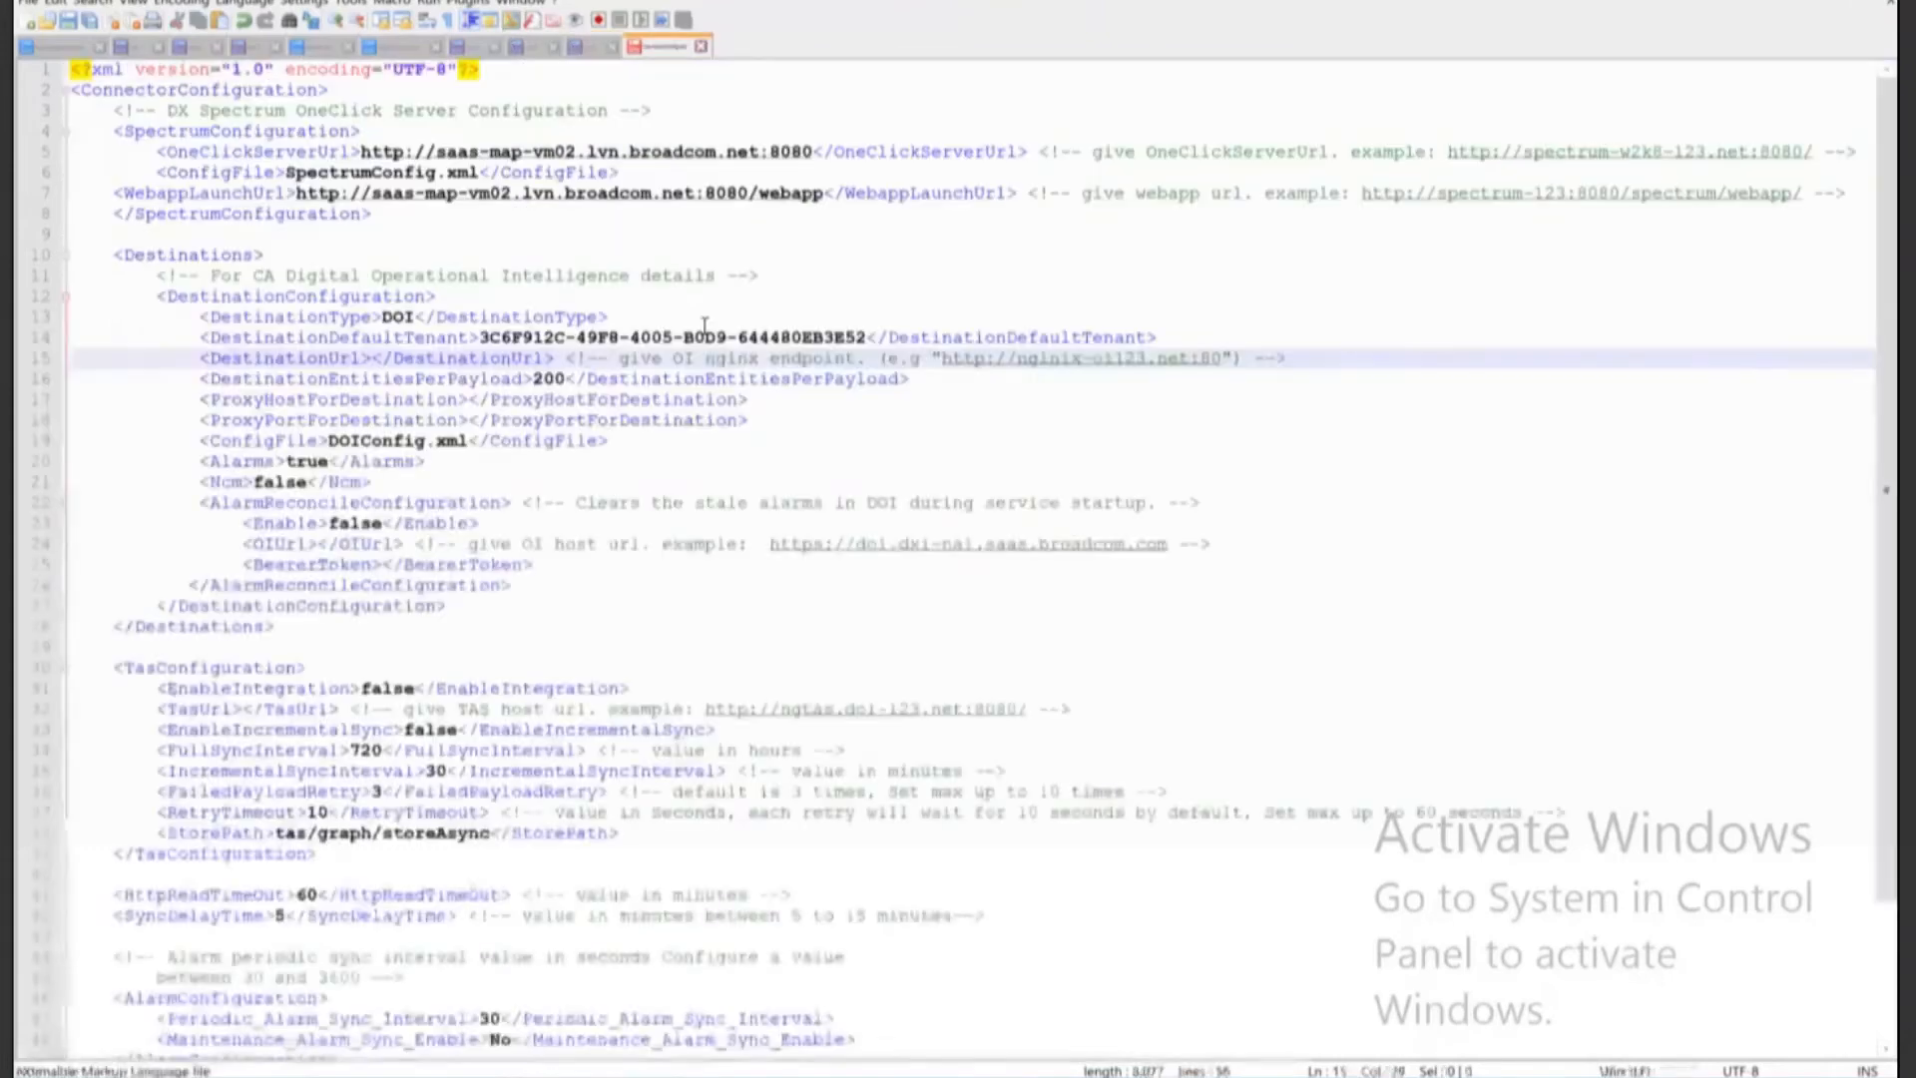
key(ctrl+v)
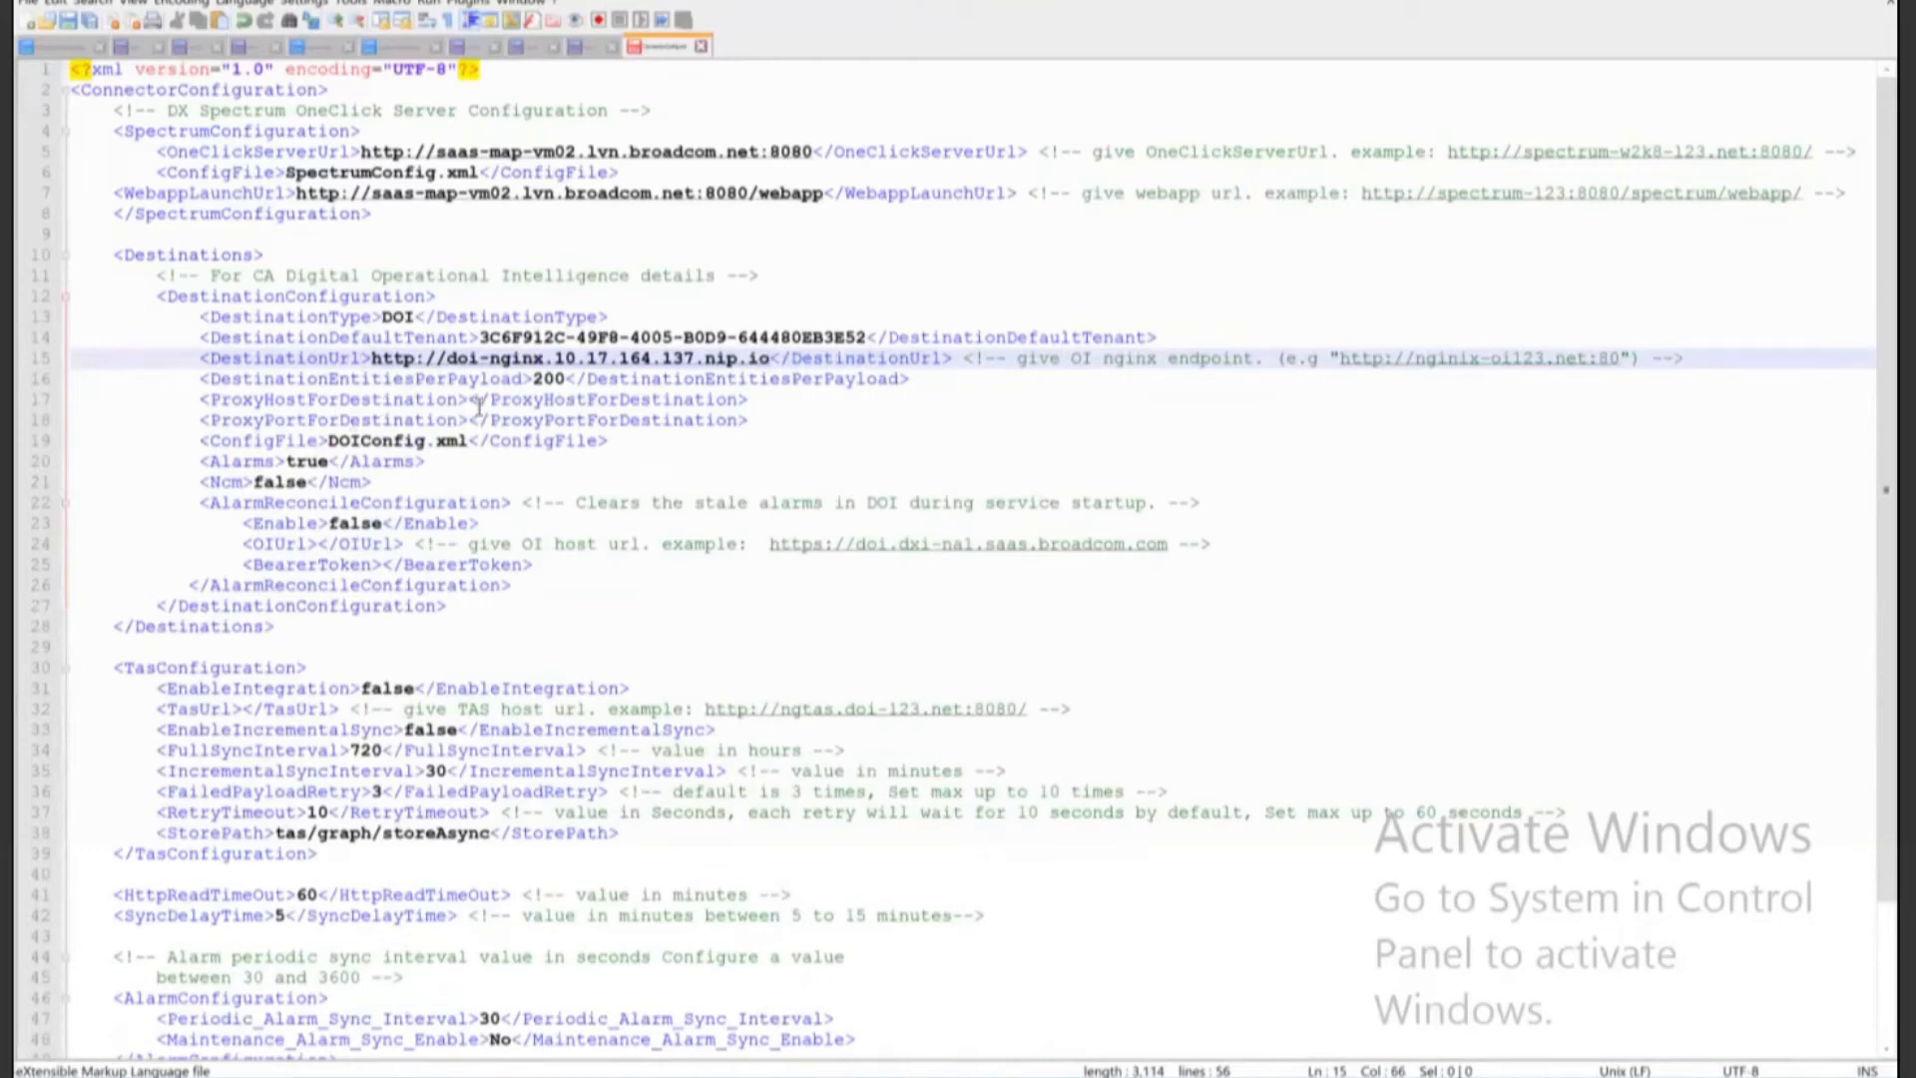
drag(339, 403, 480, 404)
click(534, 421)
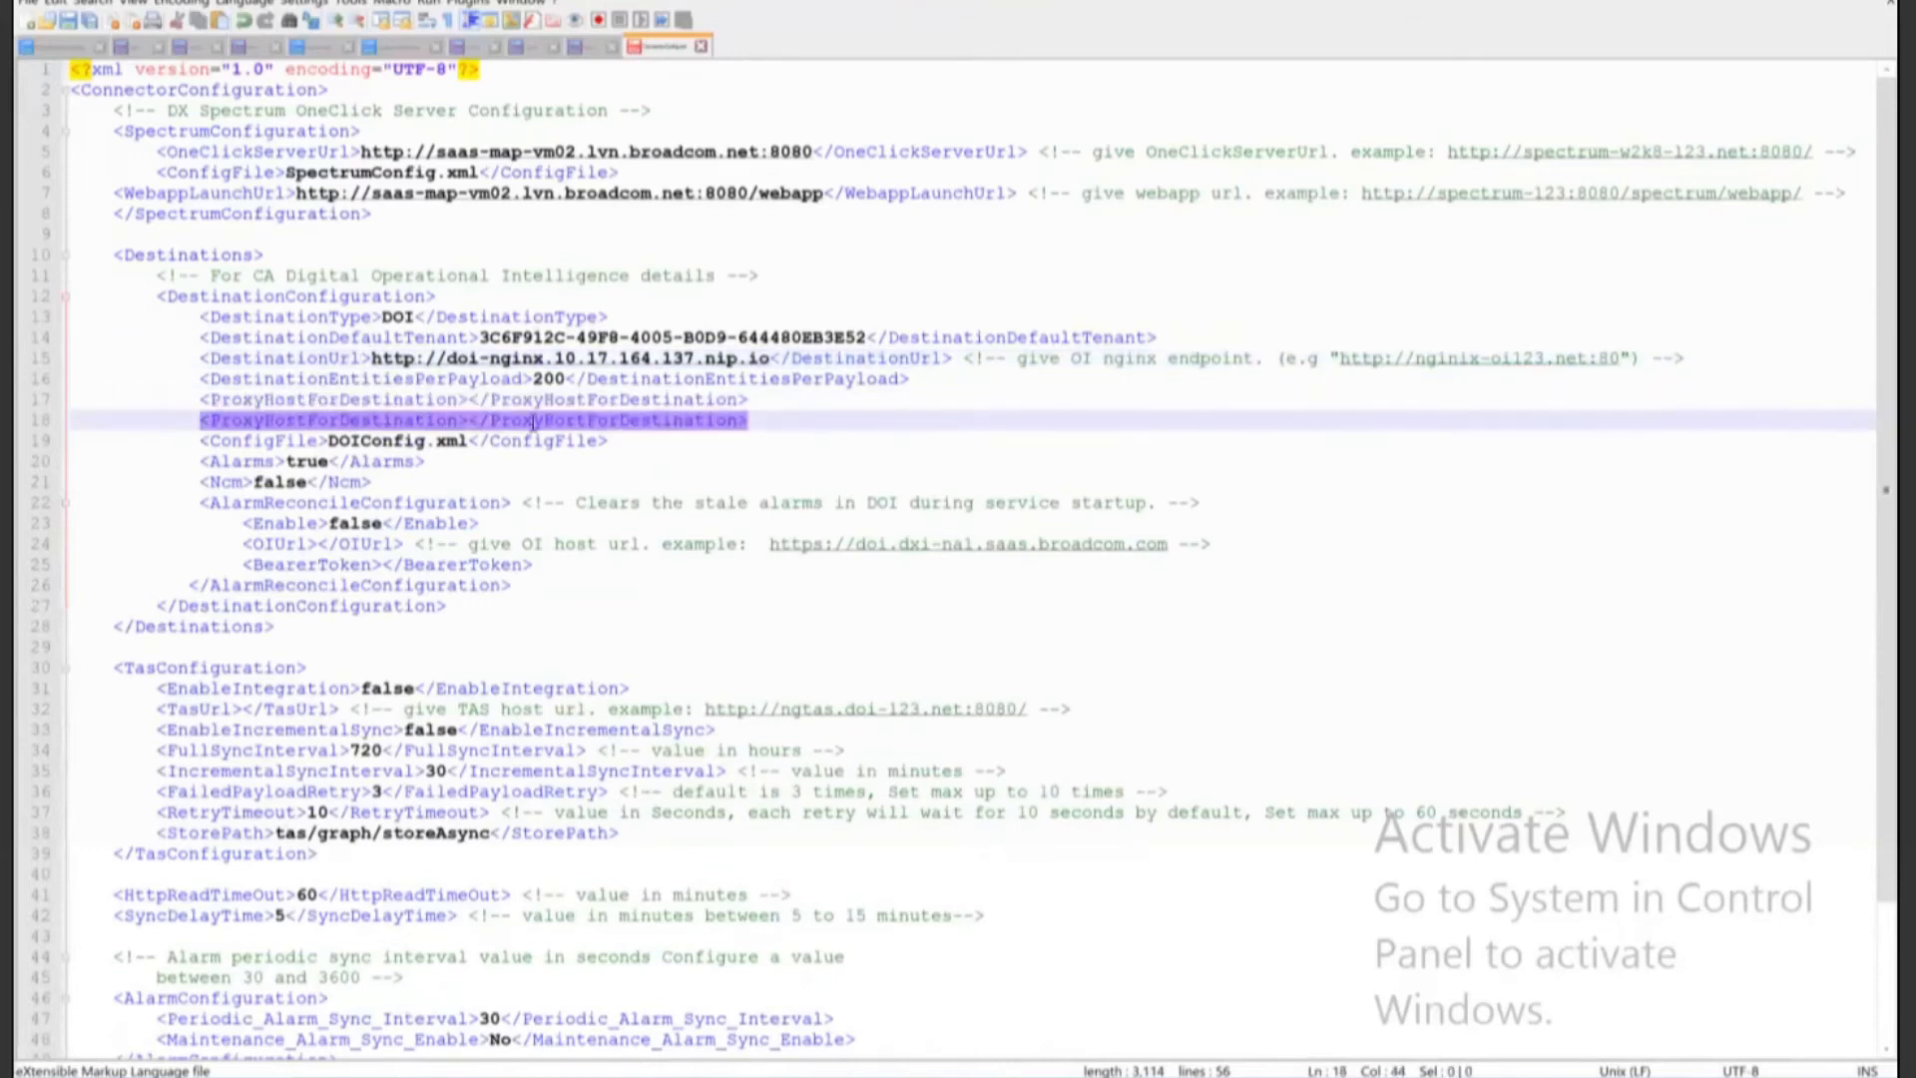
click(454, 441)
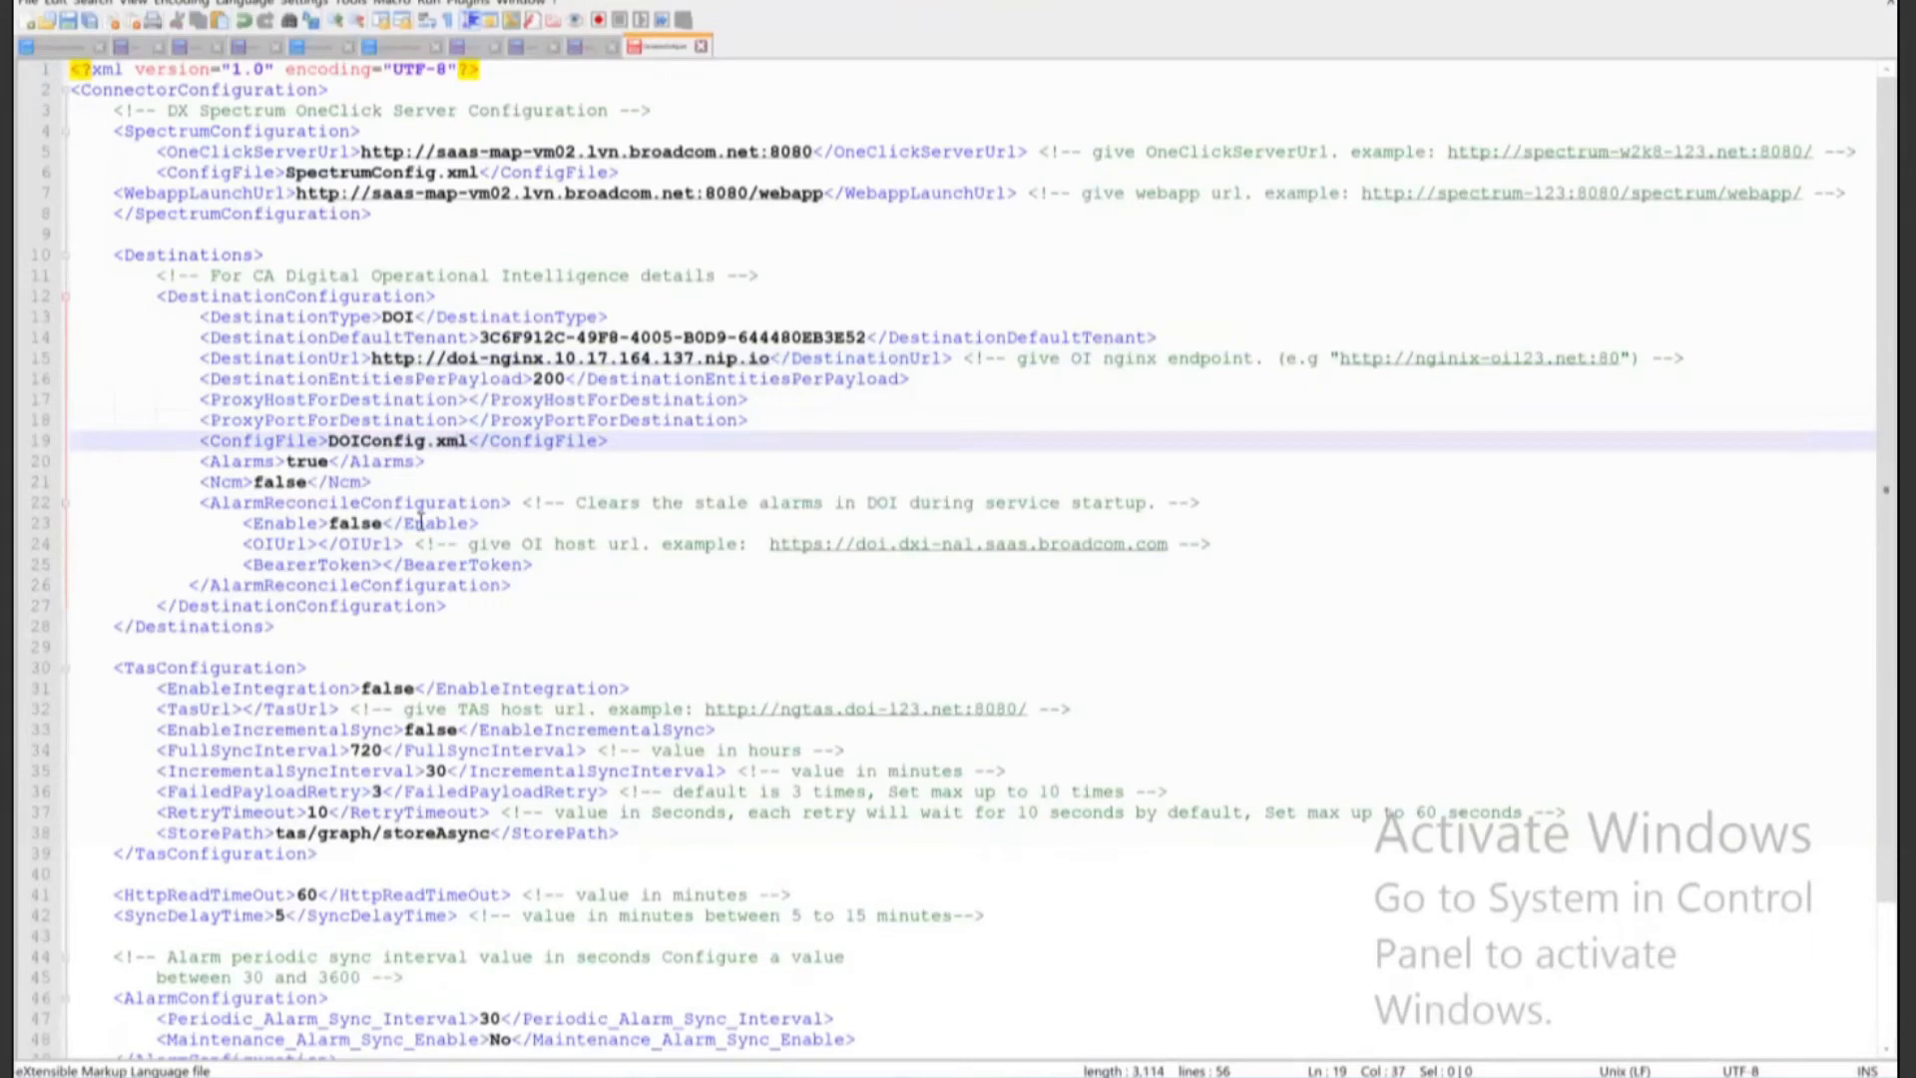
Set Enable to true in the AlarmReconcileConfiguration section
double_click(355, 524)
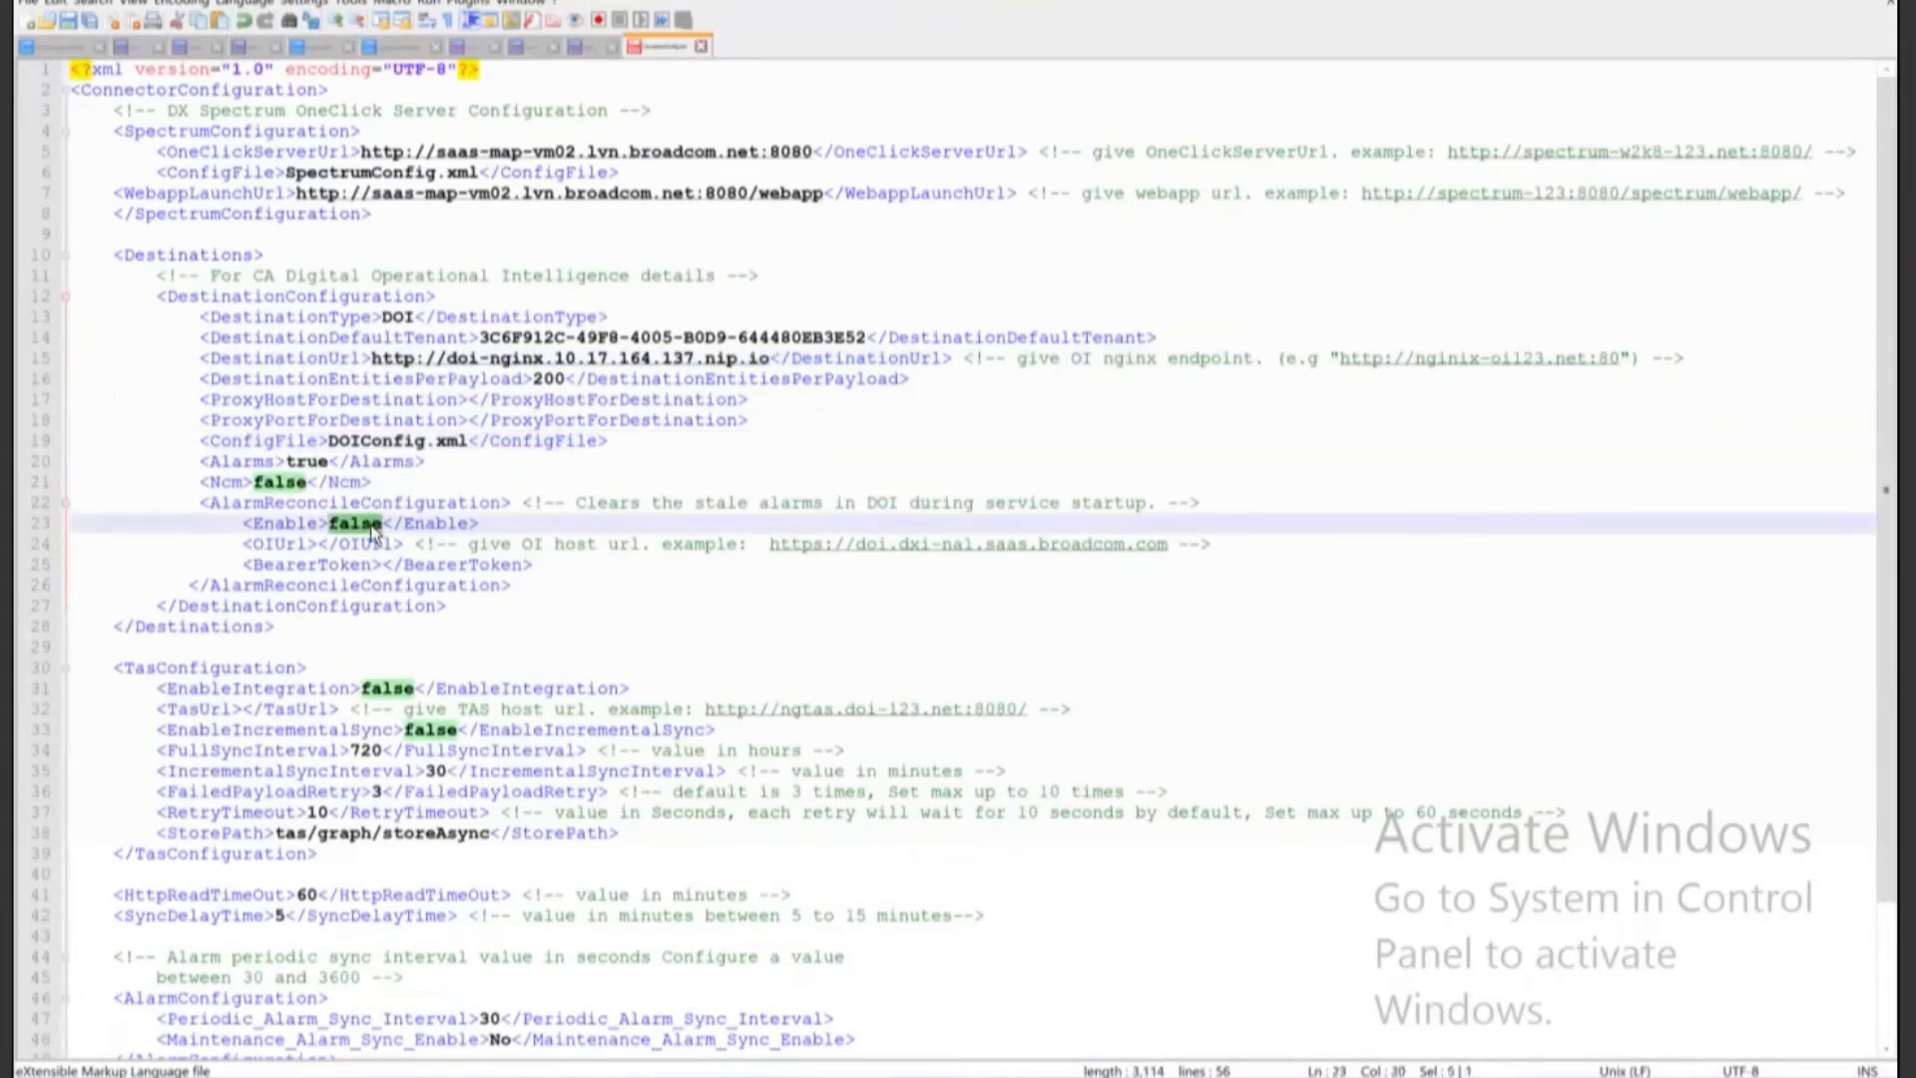
text(true)
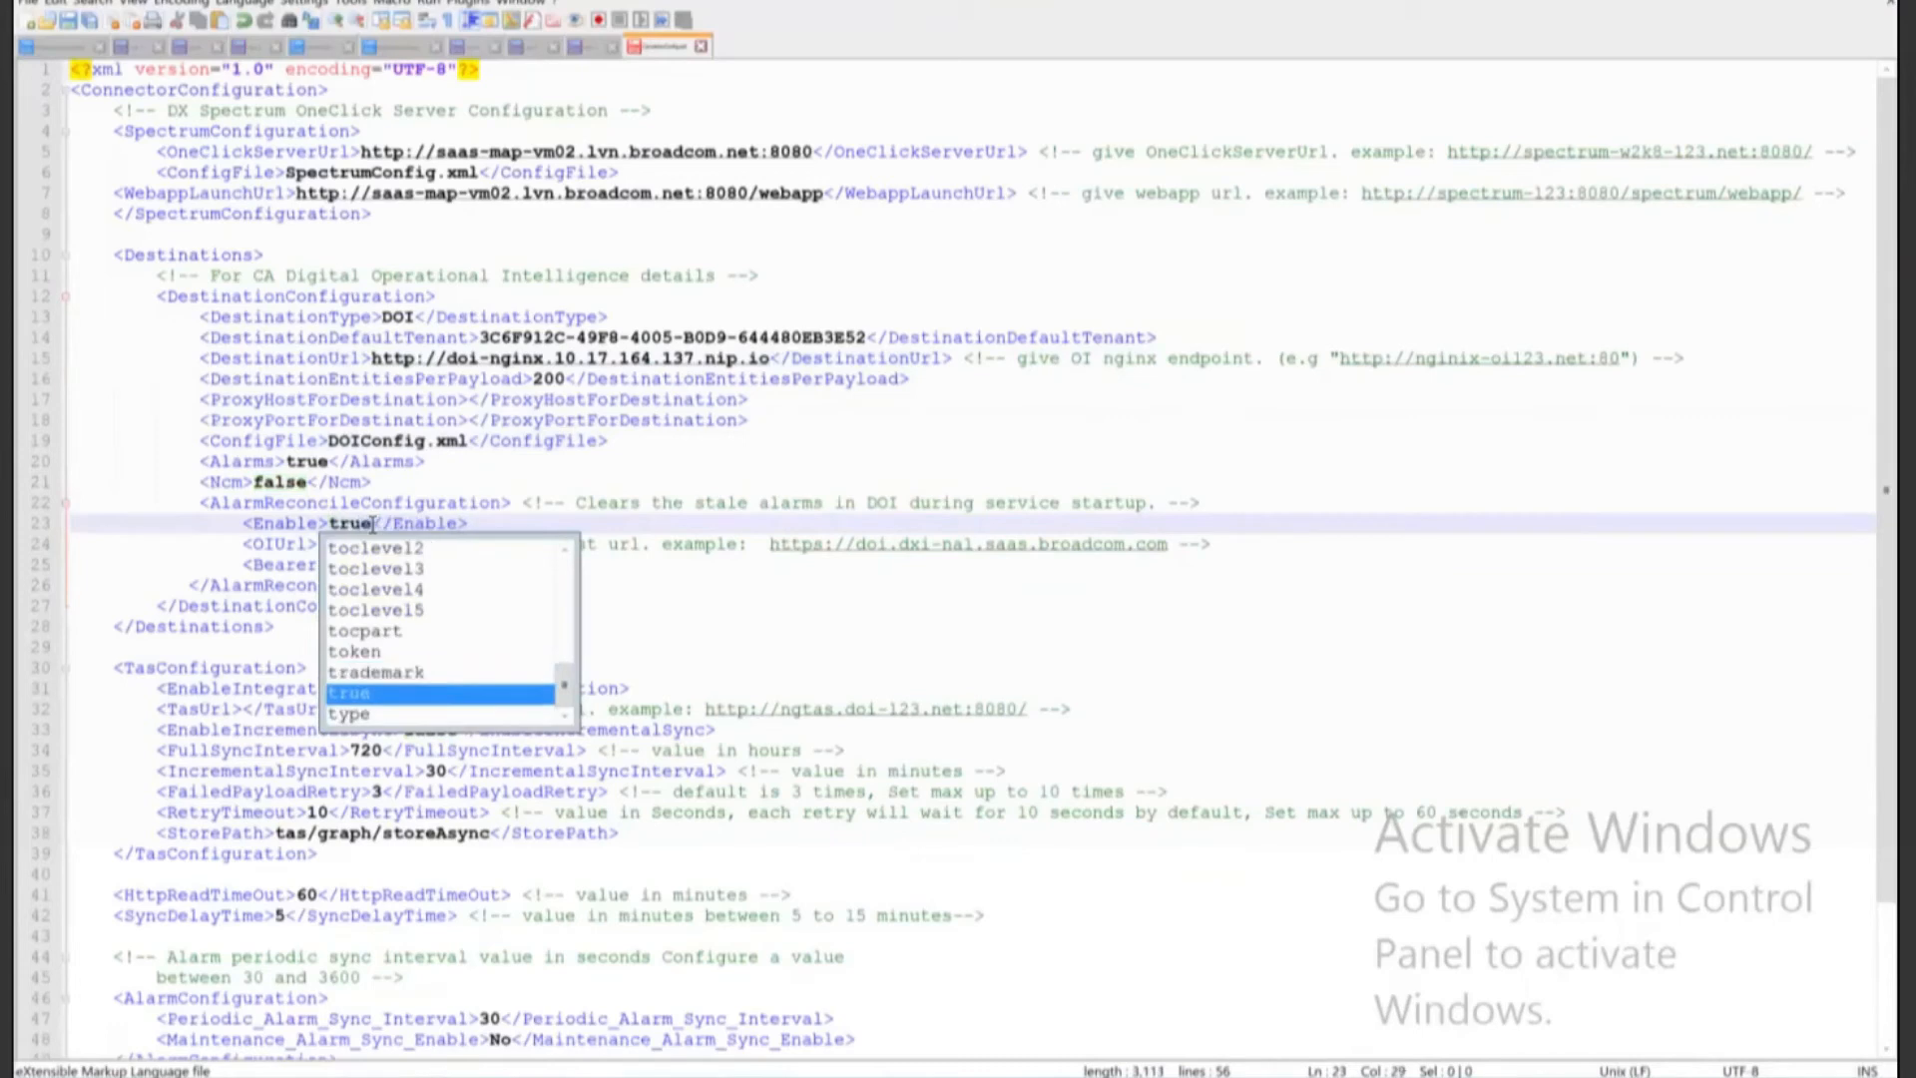
click(489, 475)
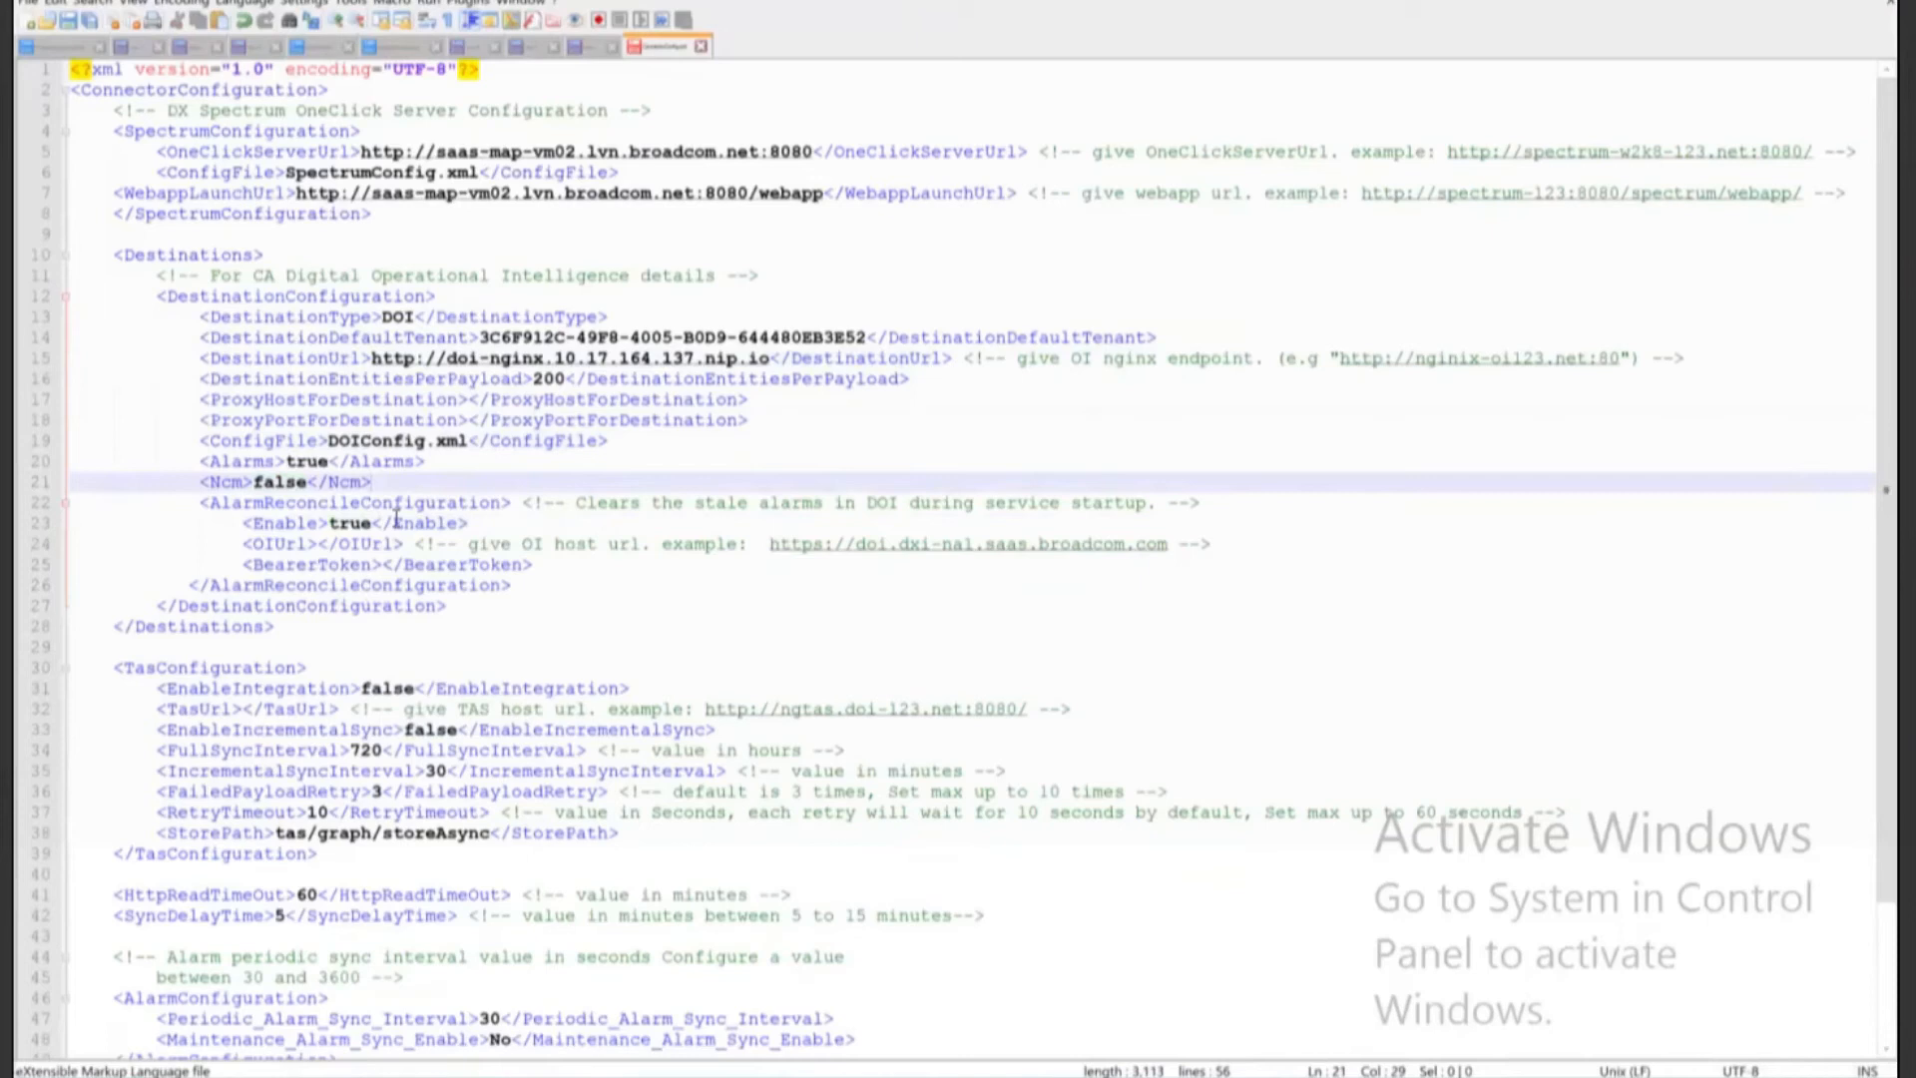
click(313, 545)
click(320, 545)
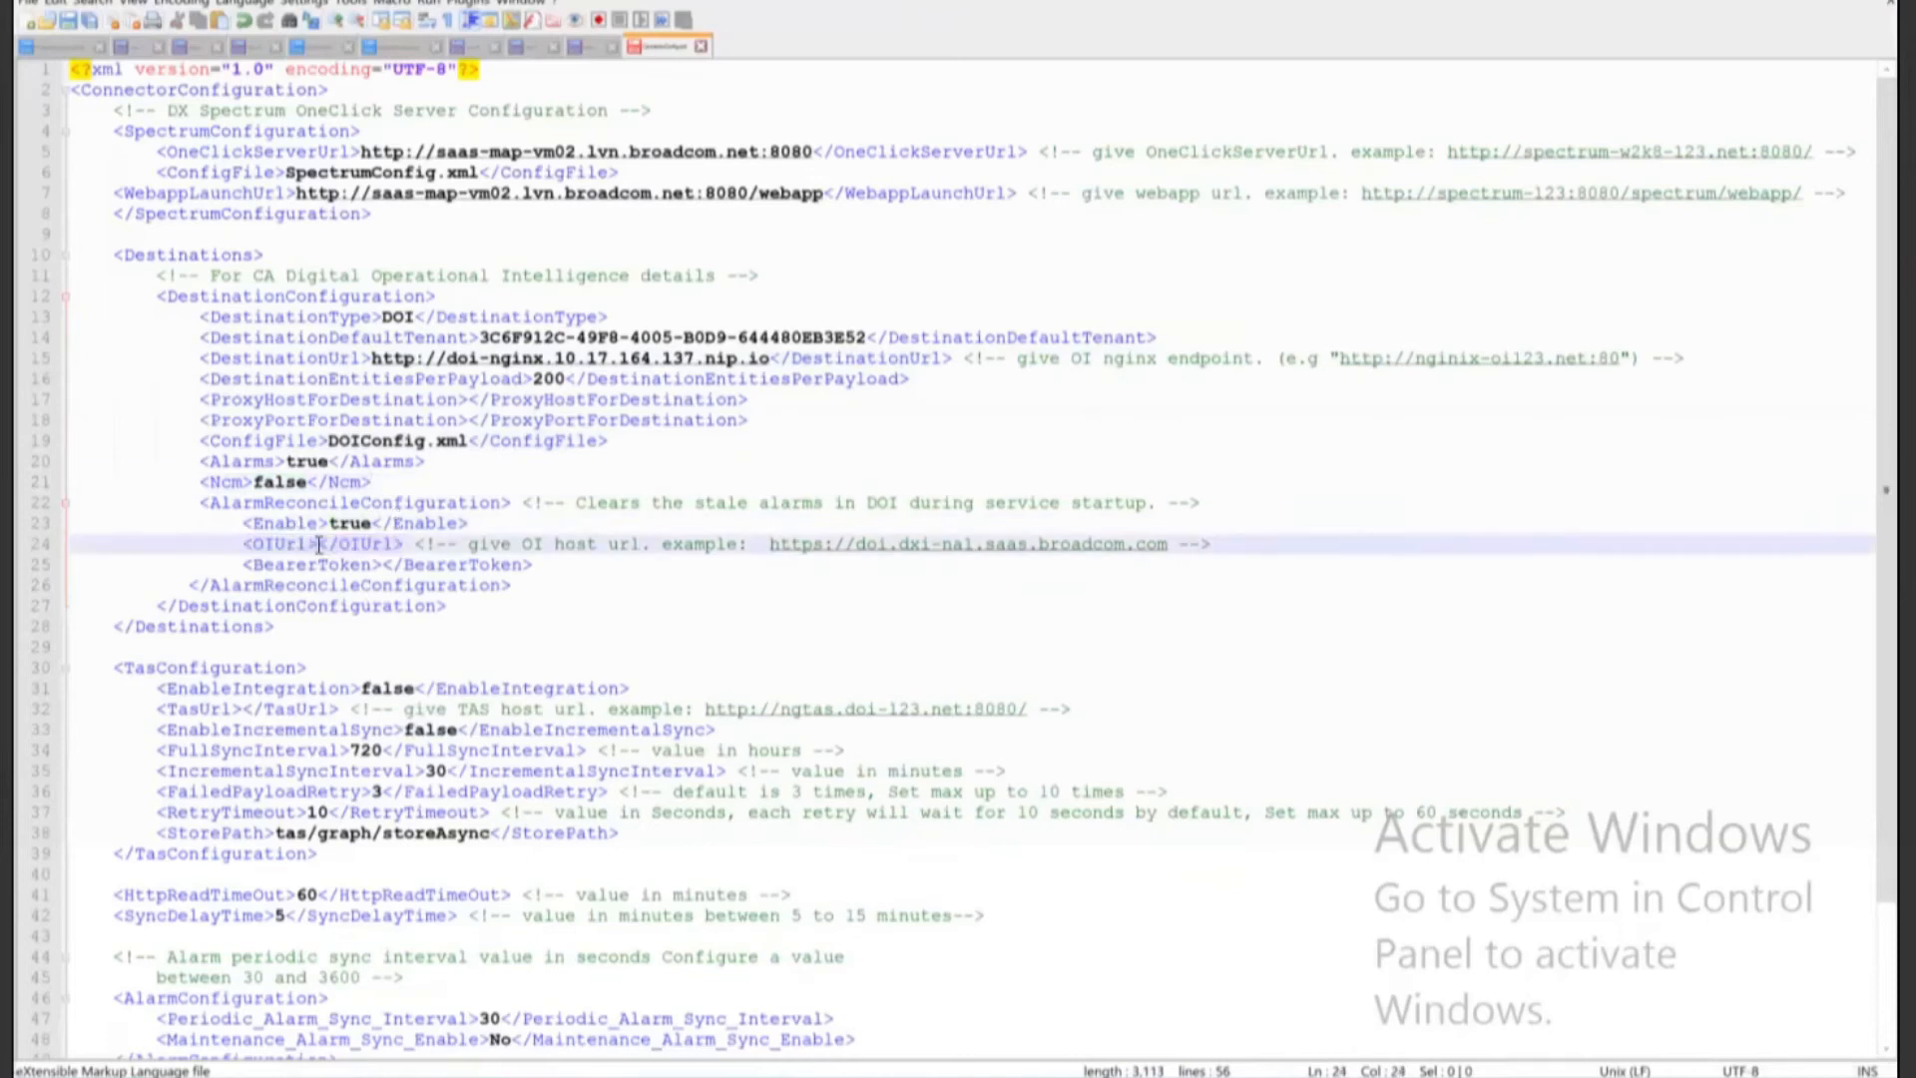
click(590, 47)
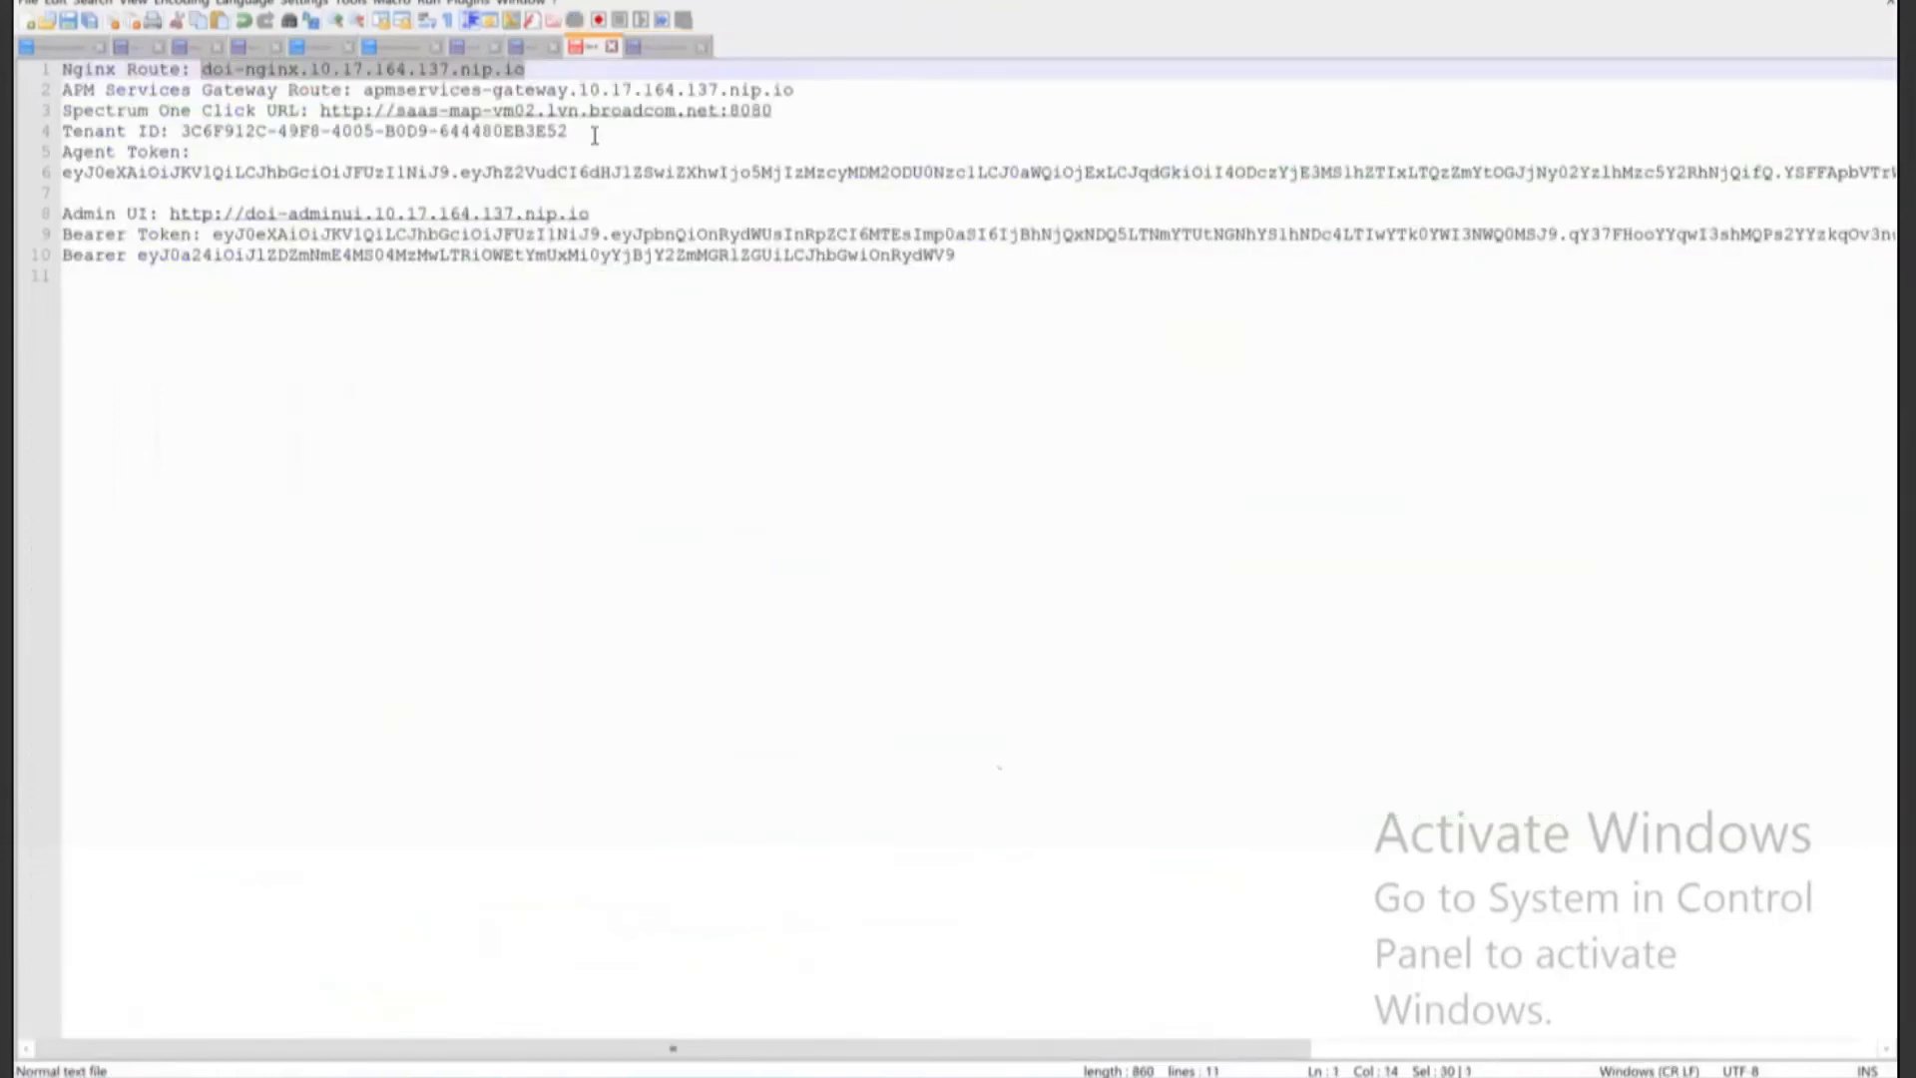
drag(592, 214, 170, 214)
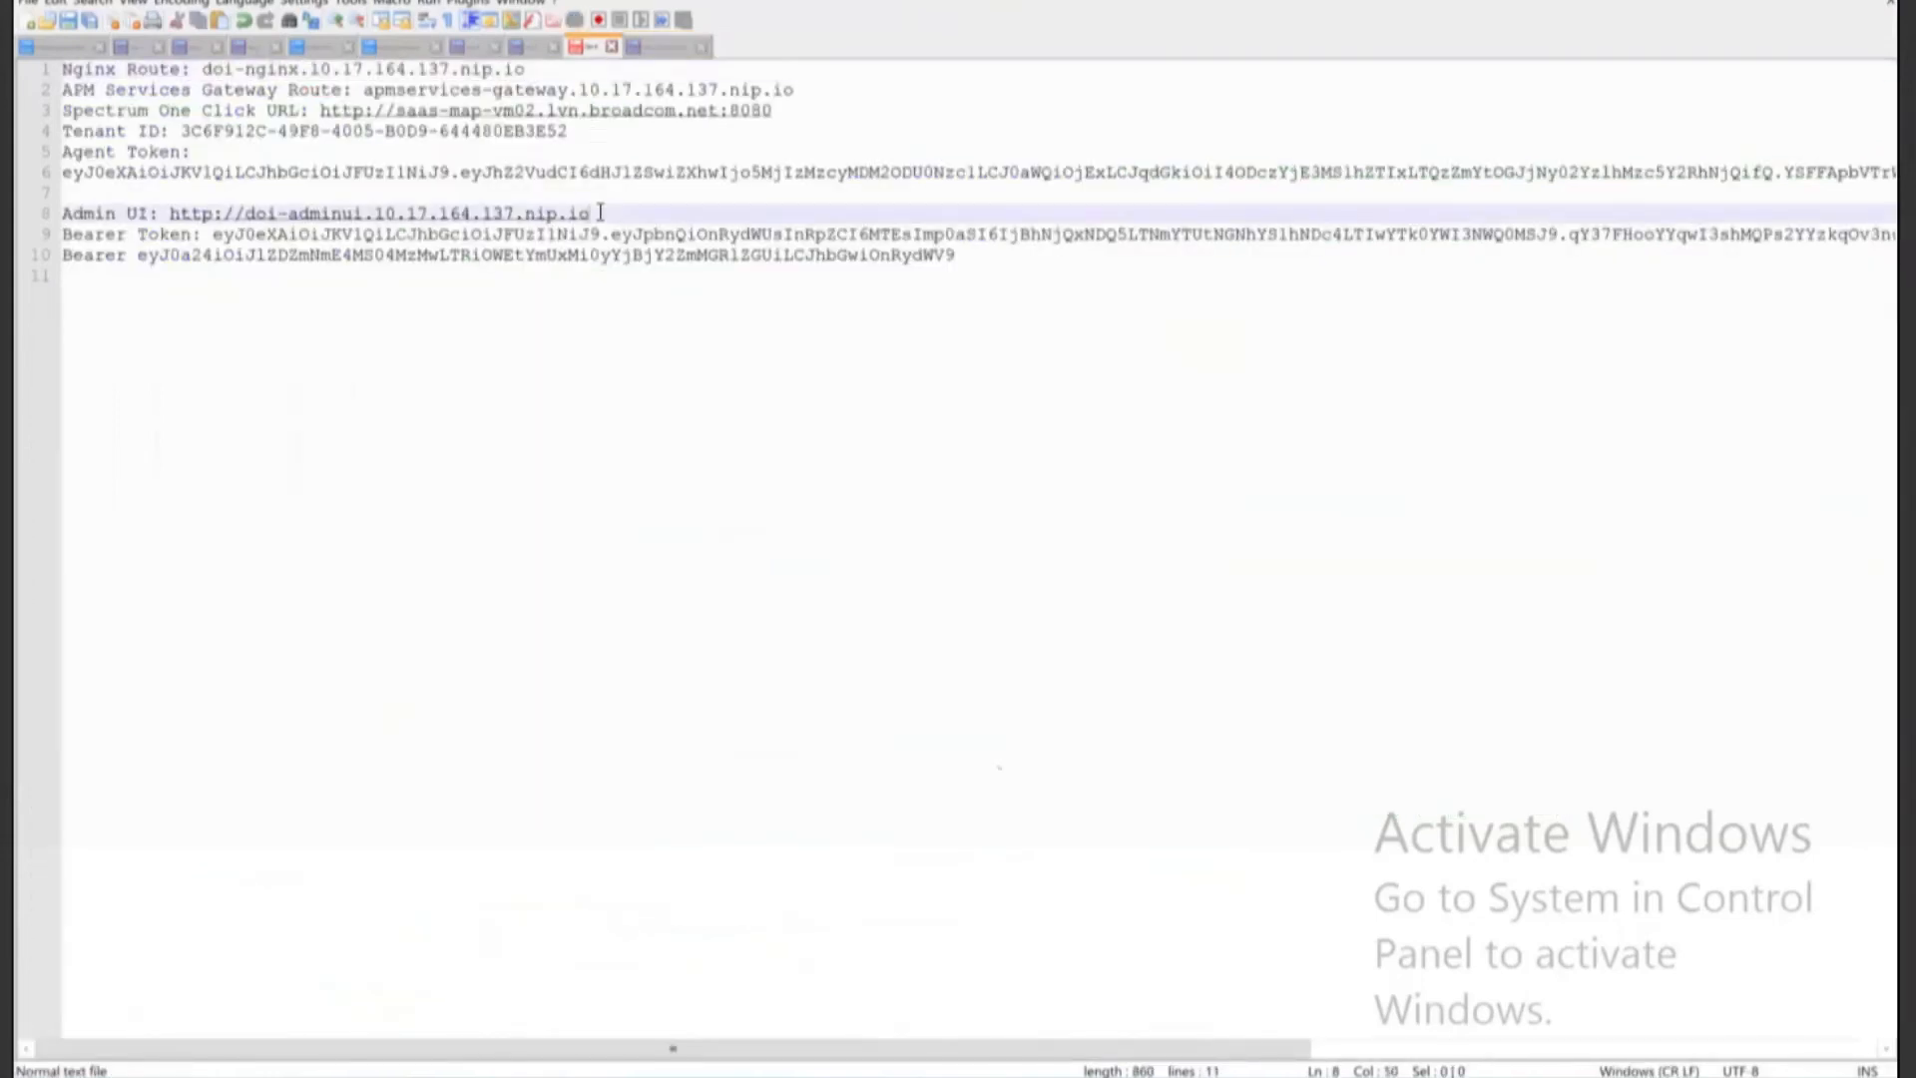
key(ctrl+c)
key(ctrl+Tab)
key(ctrl+v)
click(386, 565)
key(ctrl+v)
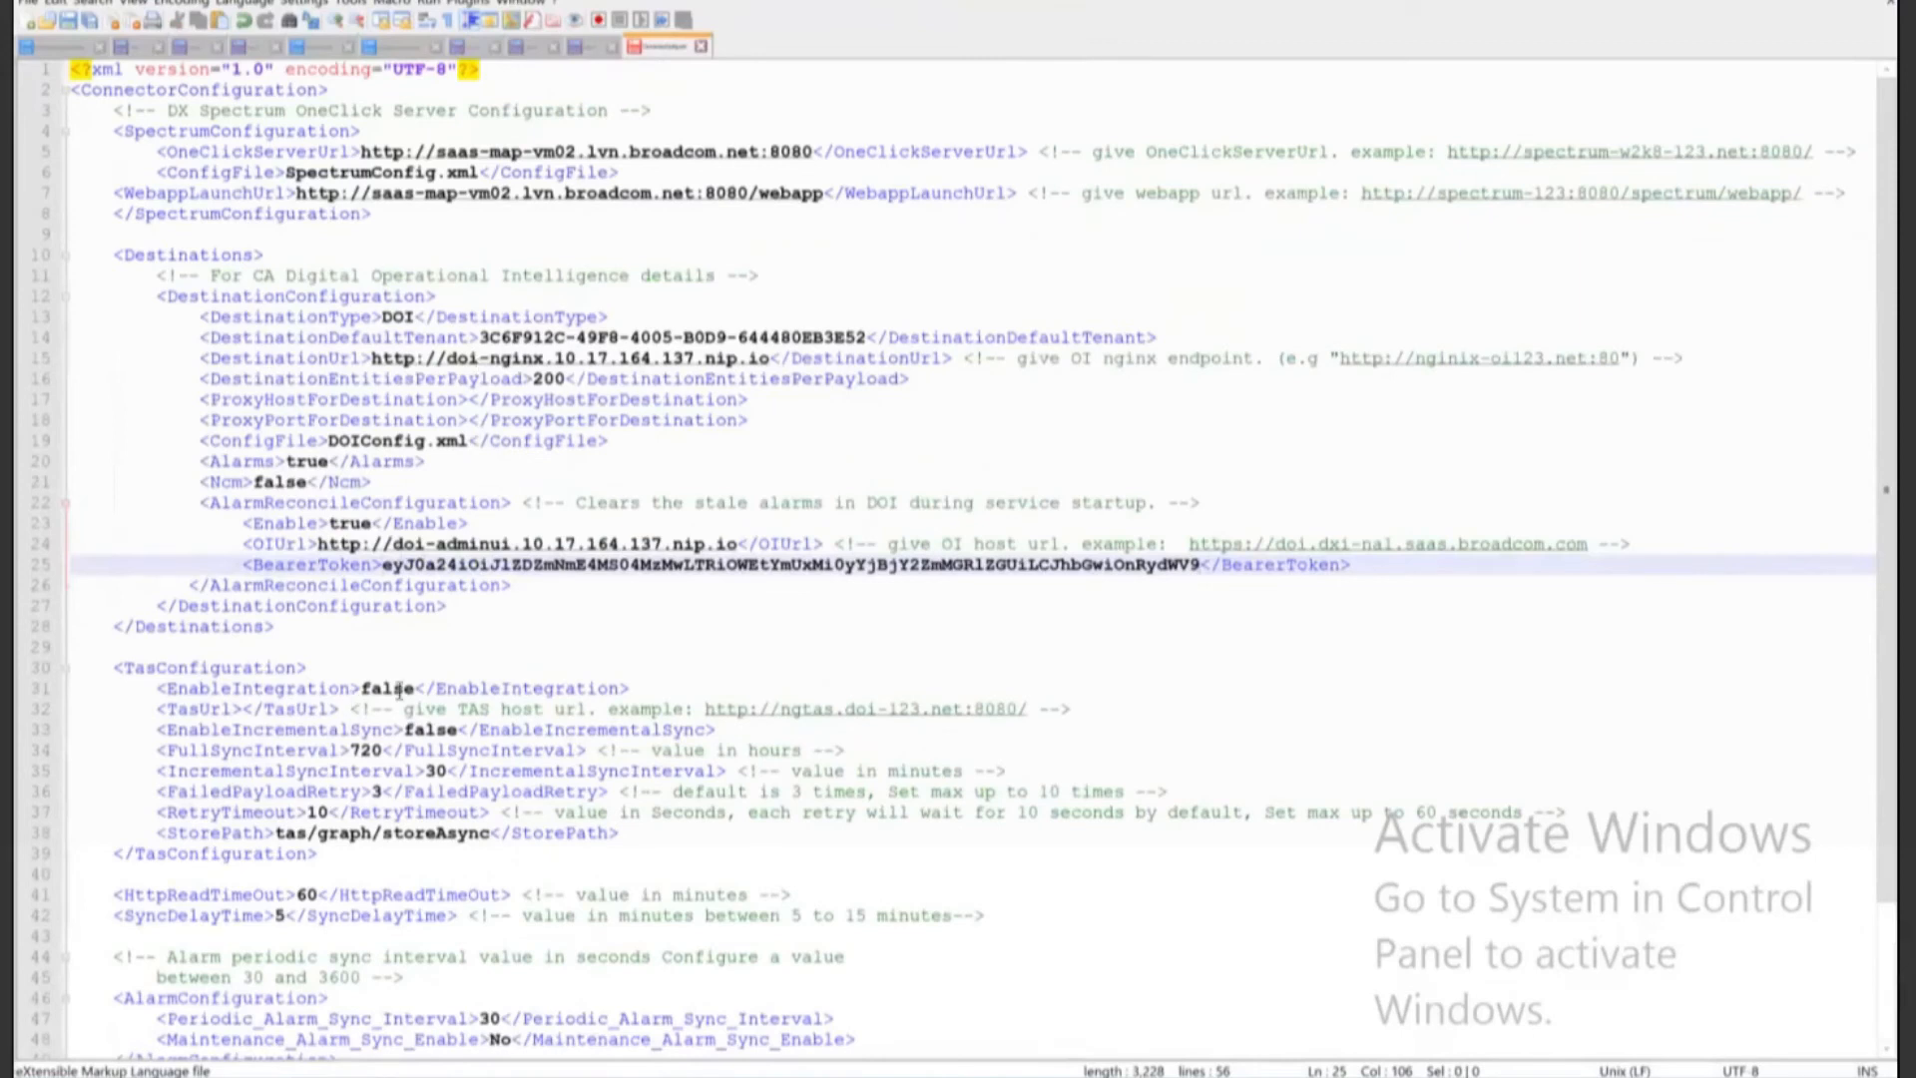
double_click(399, 688)
text(true)
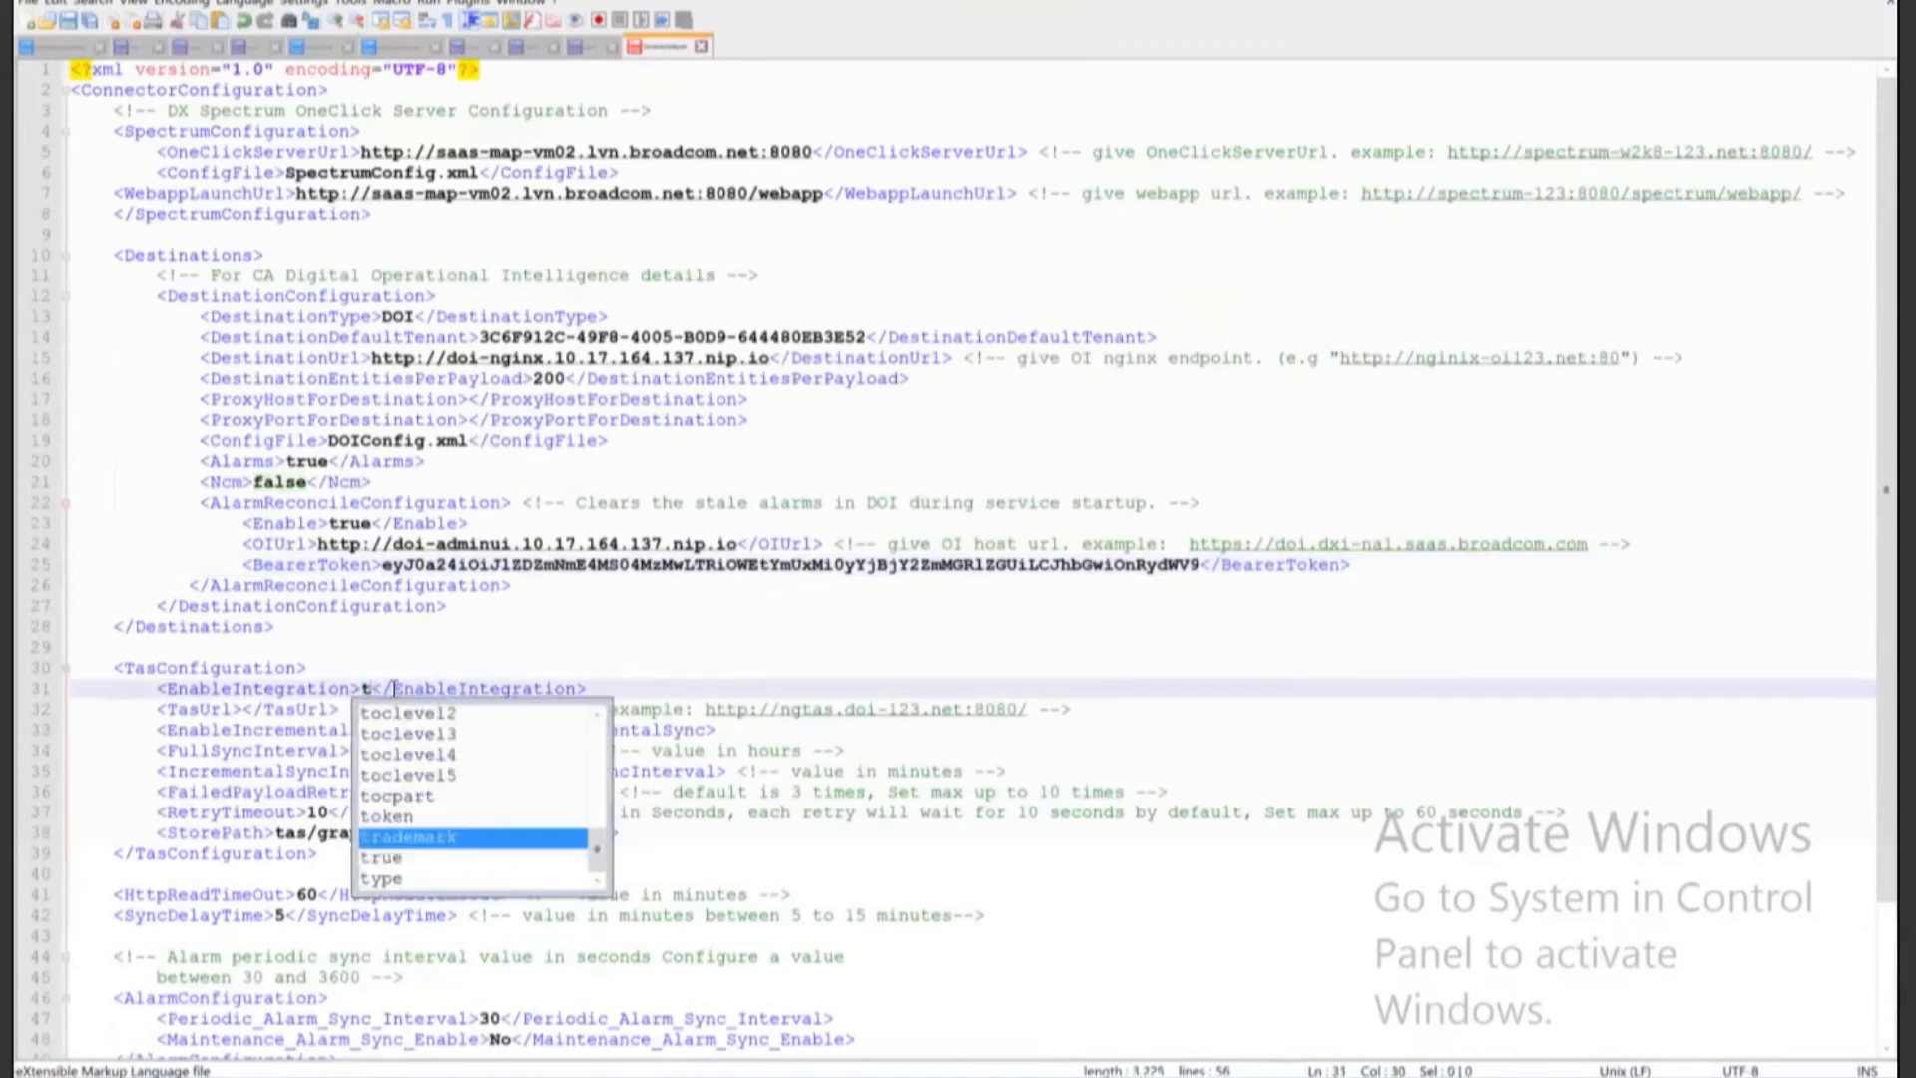
click(247, 710)
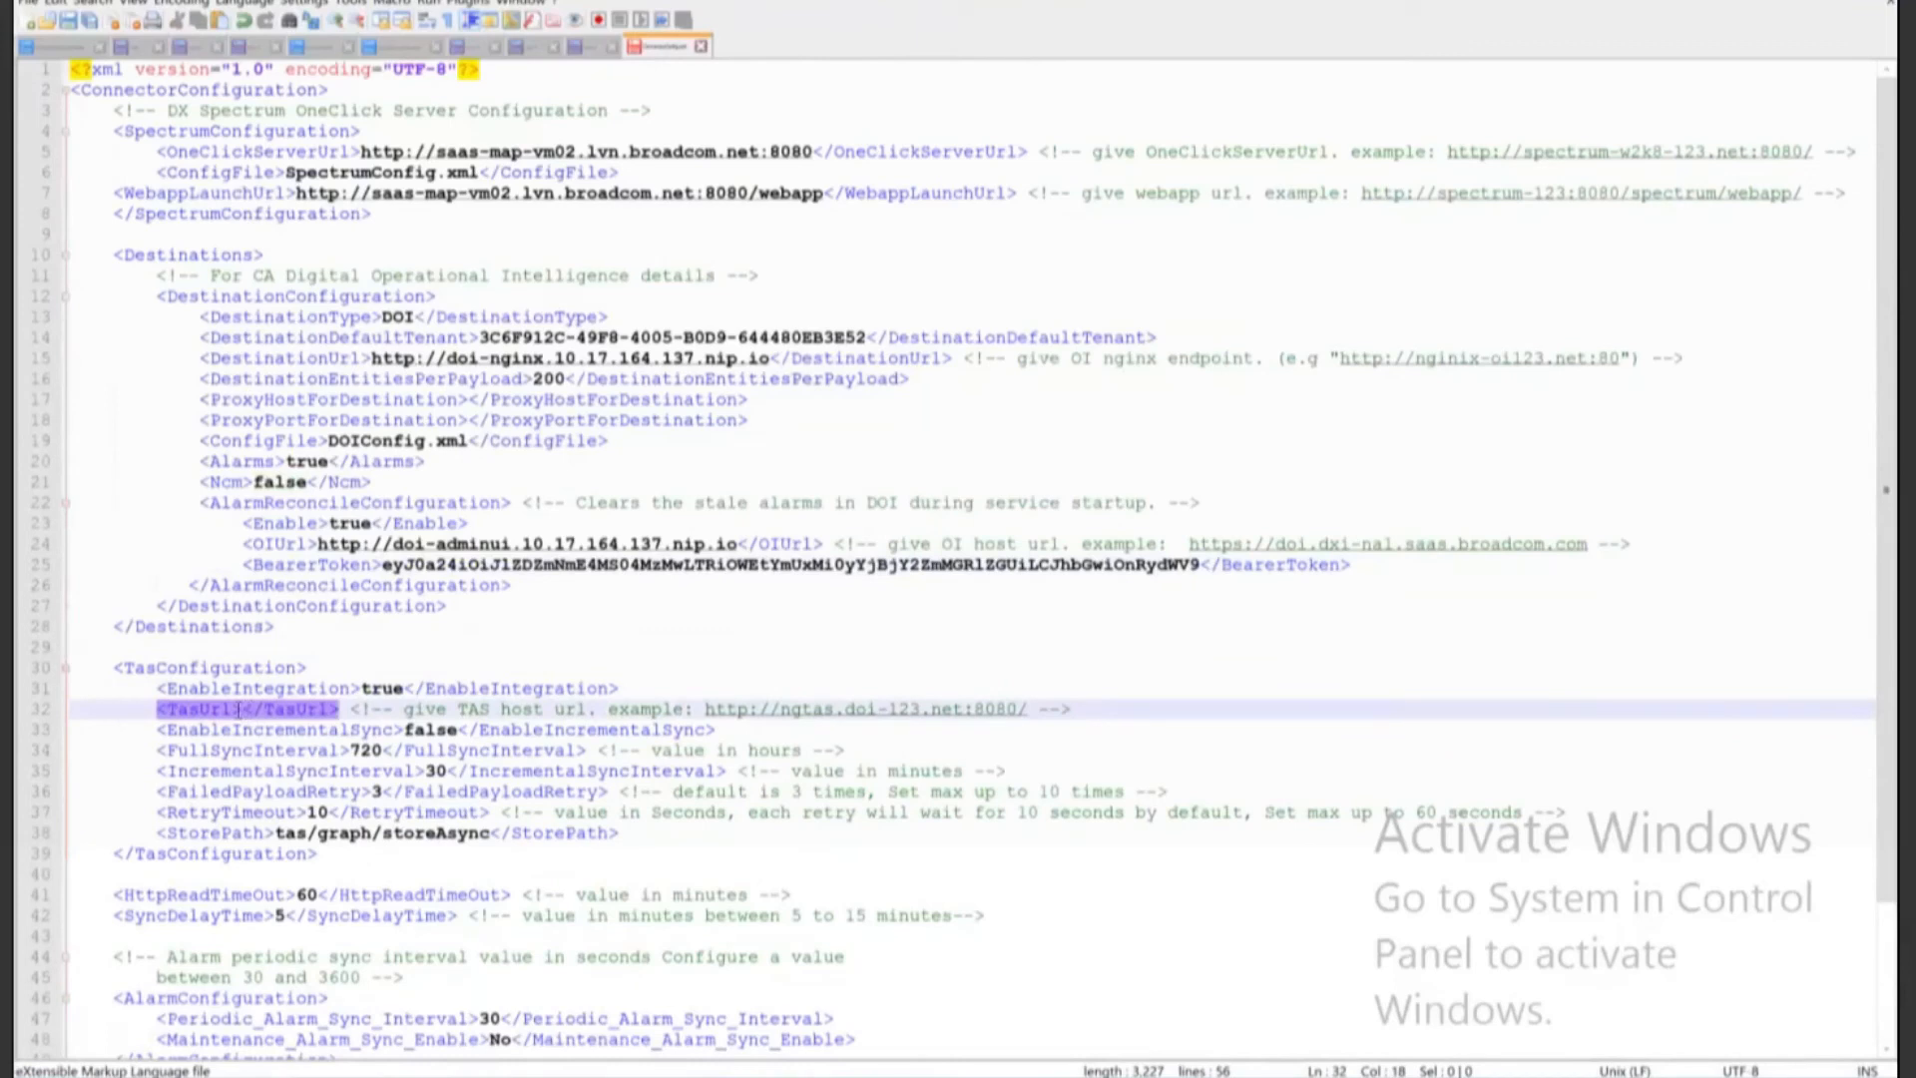
key(ctrl+v)
click(811, 404)
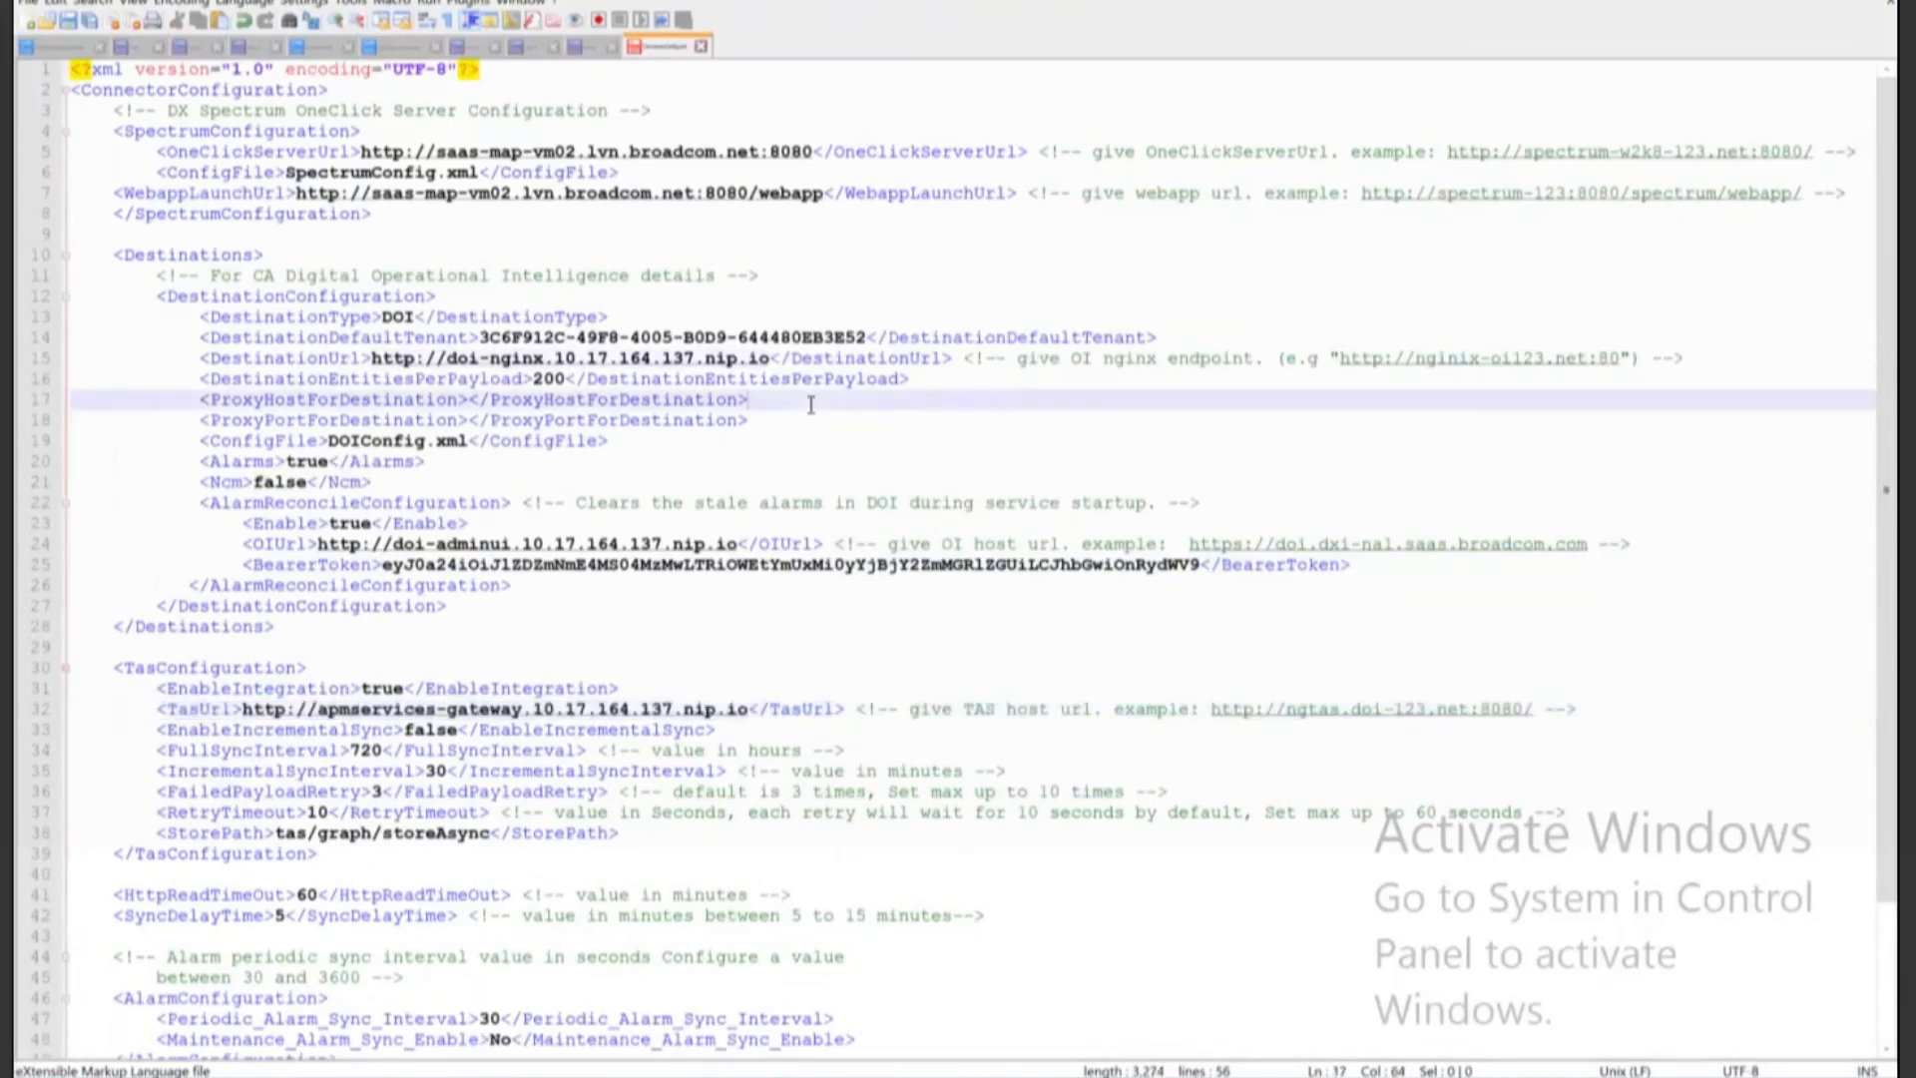
key(ctrl+s)
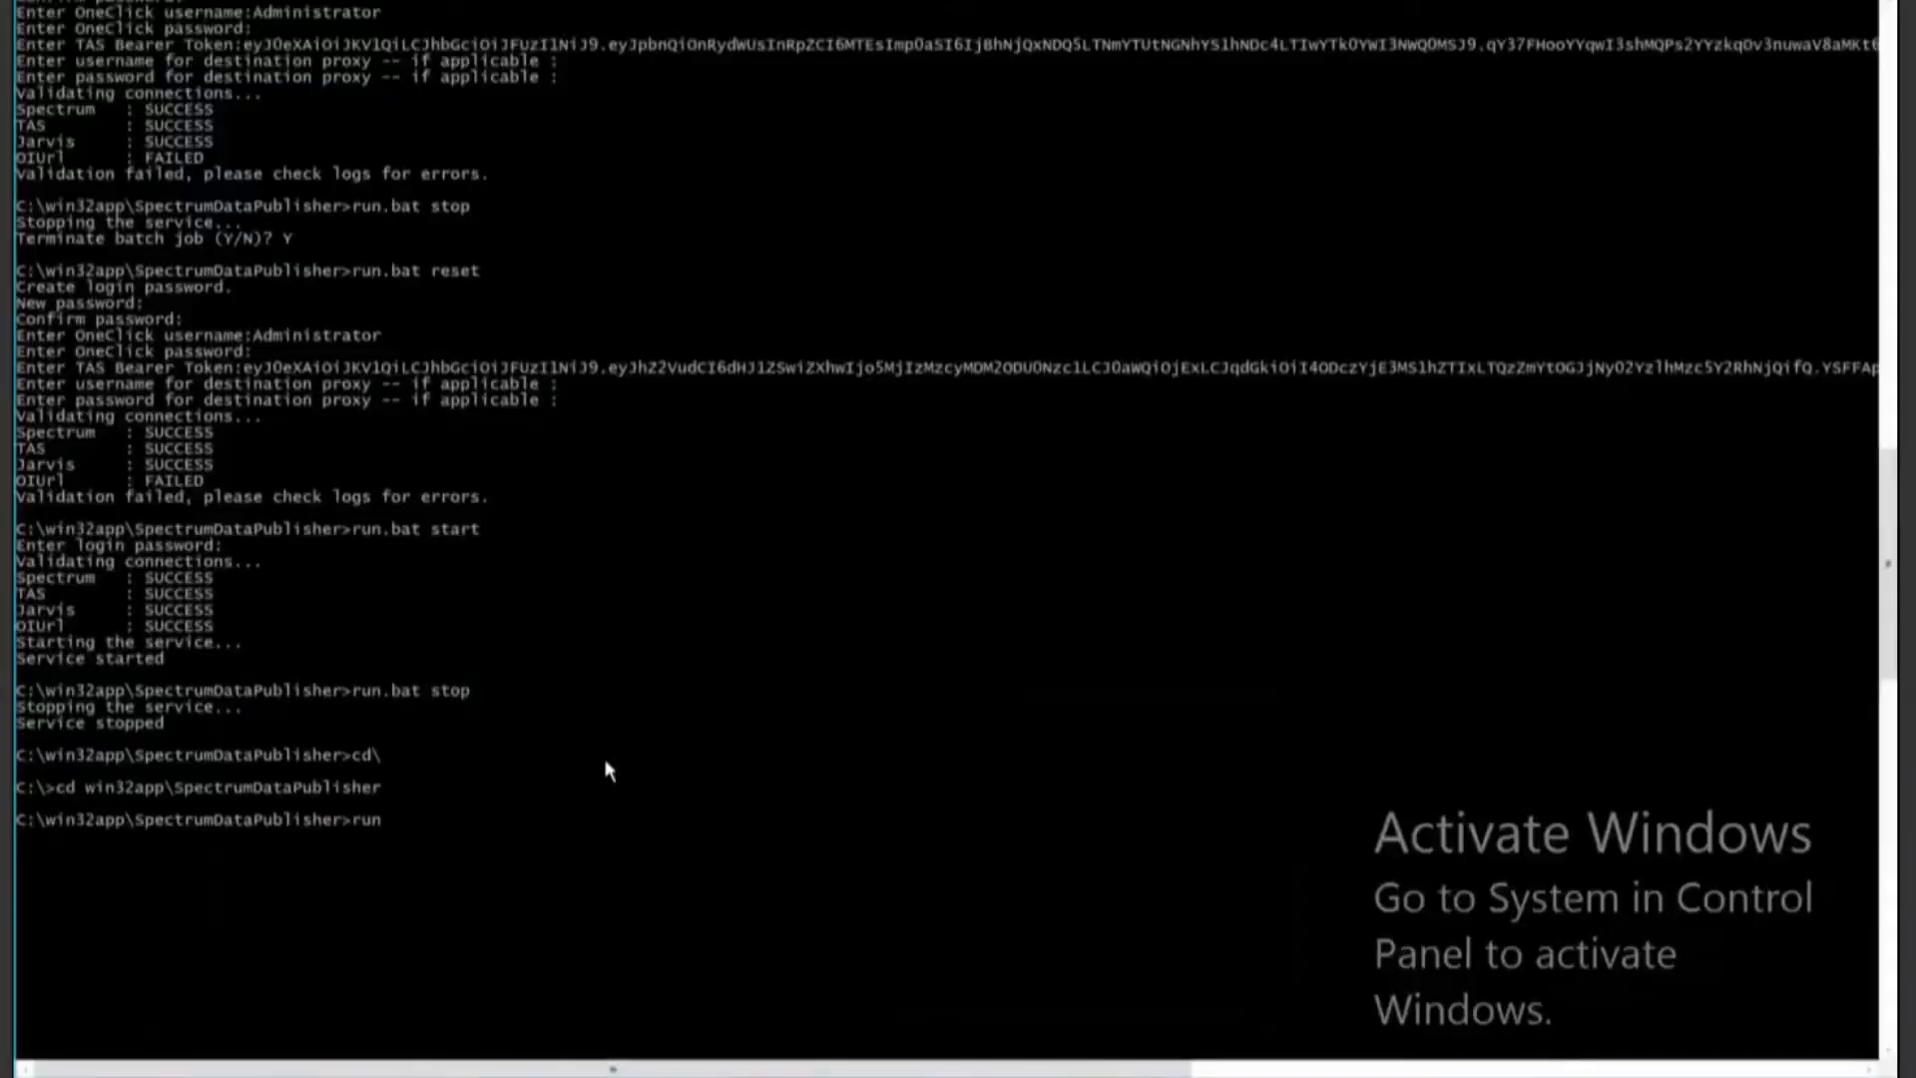
Switch to the command prompt and run "run.bat start" in C:\win32app\SpectrumDataPublisher
text(.bat star)
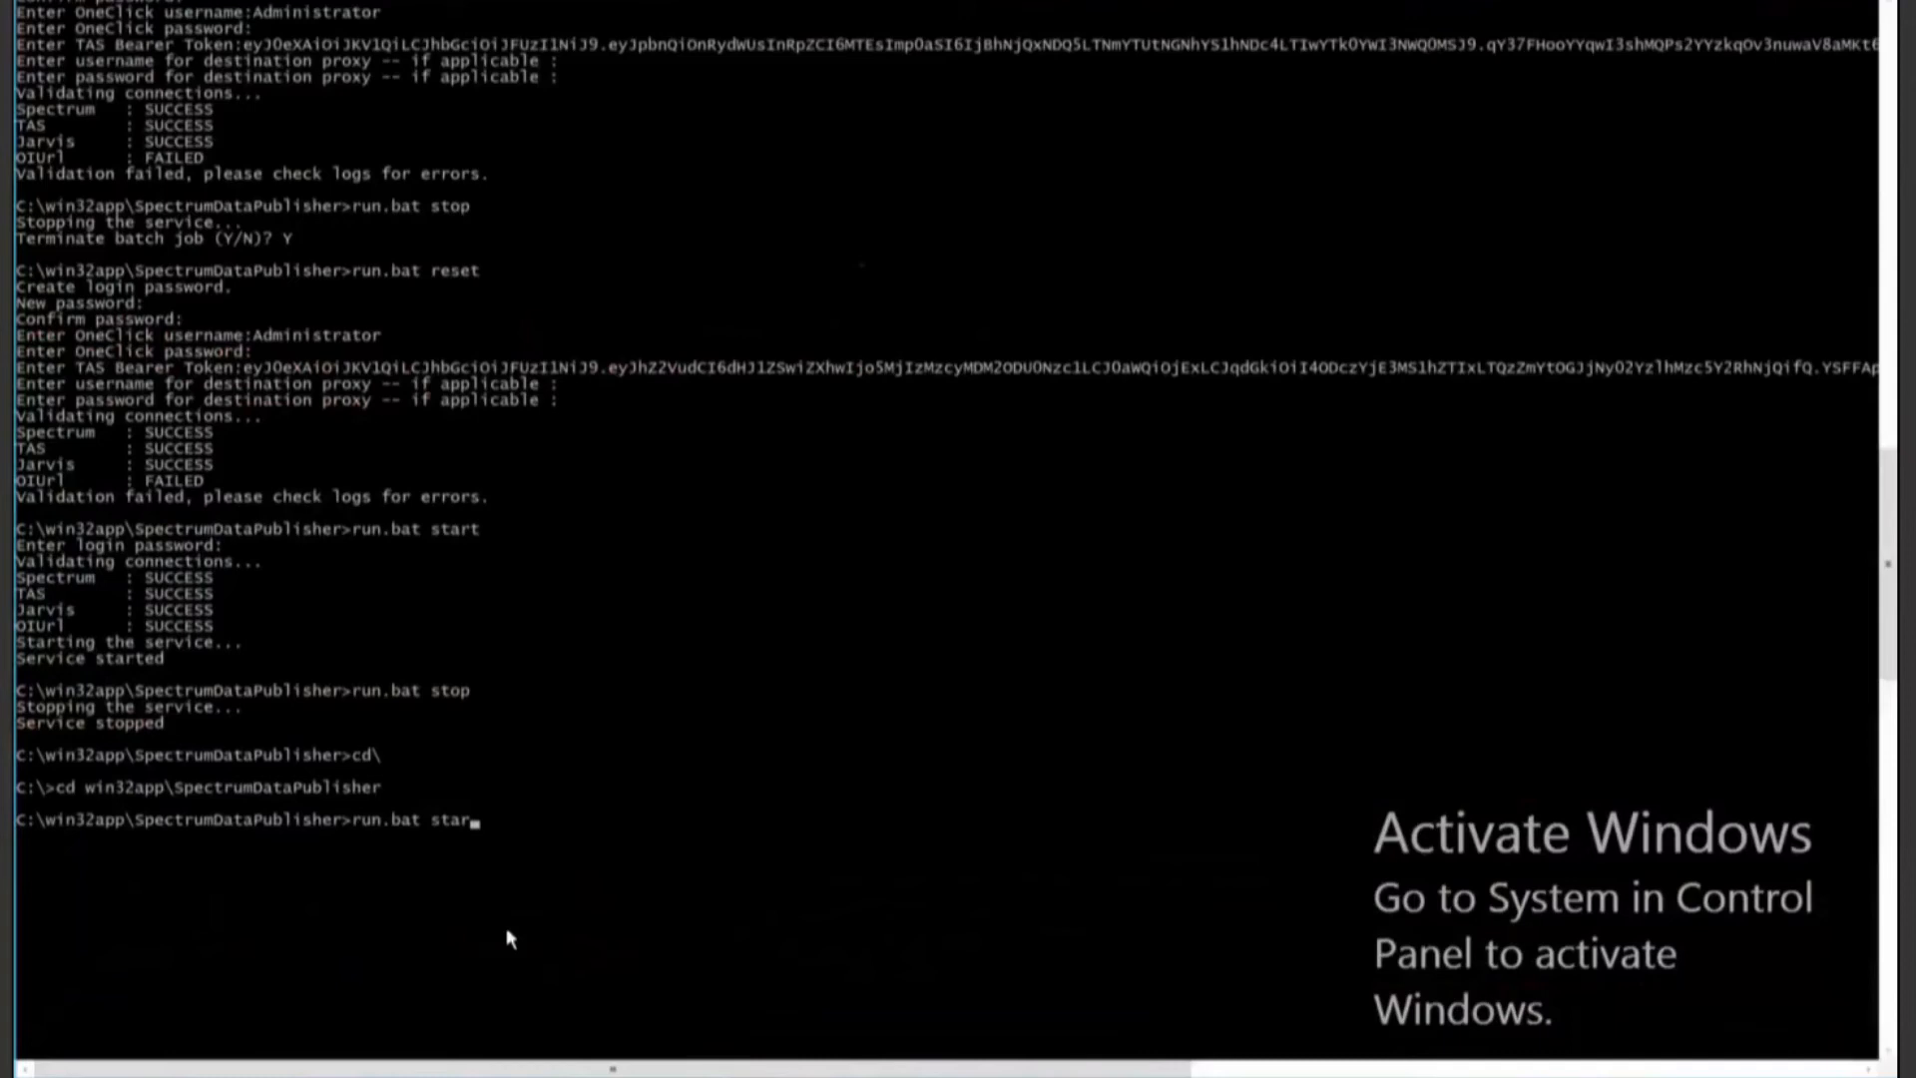
key(Return)
key(Up)
text(t)
key(Return)
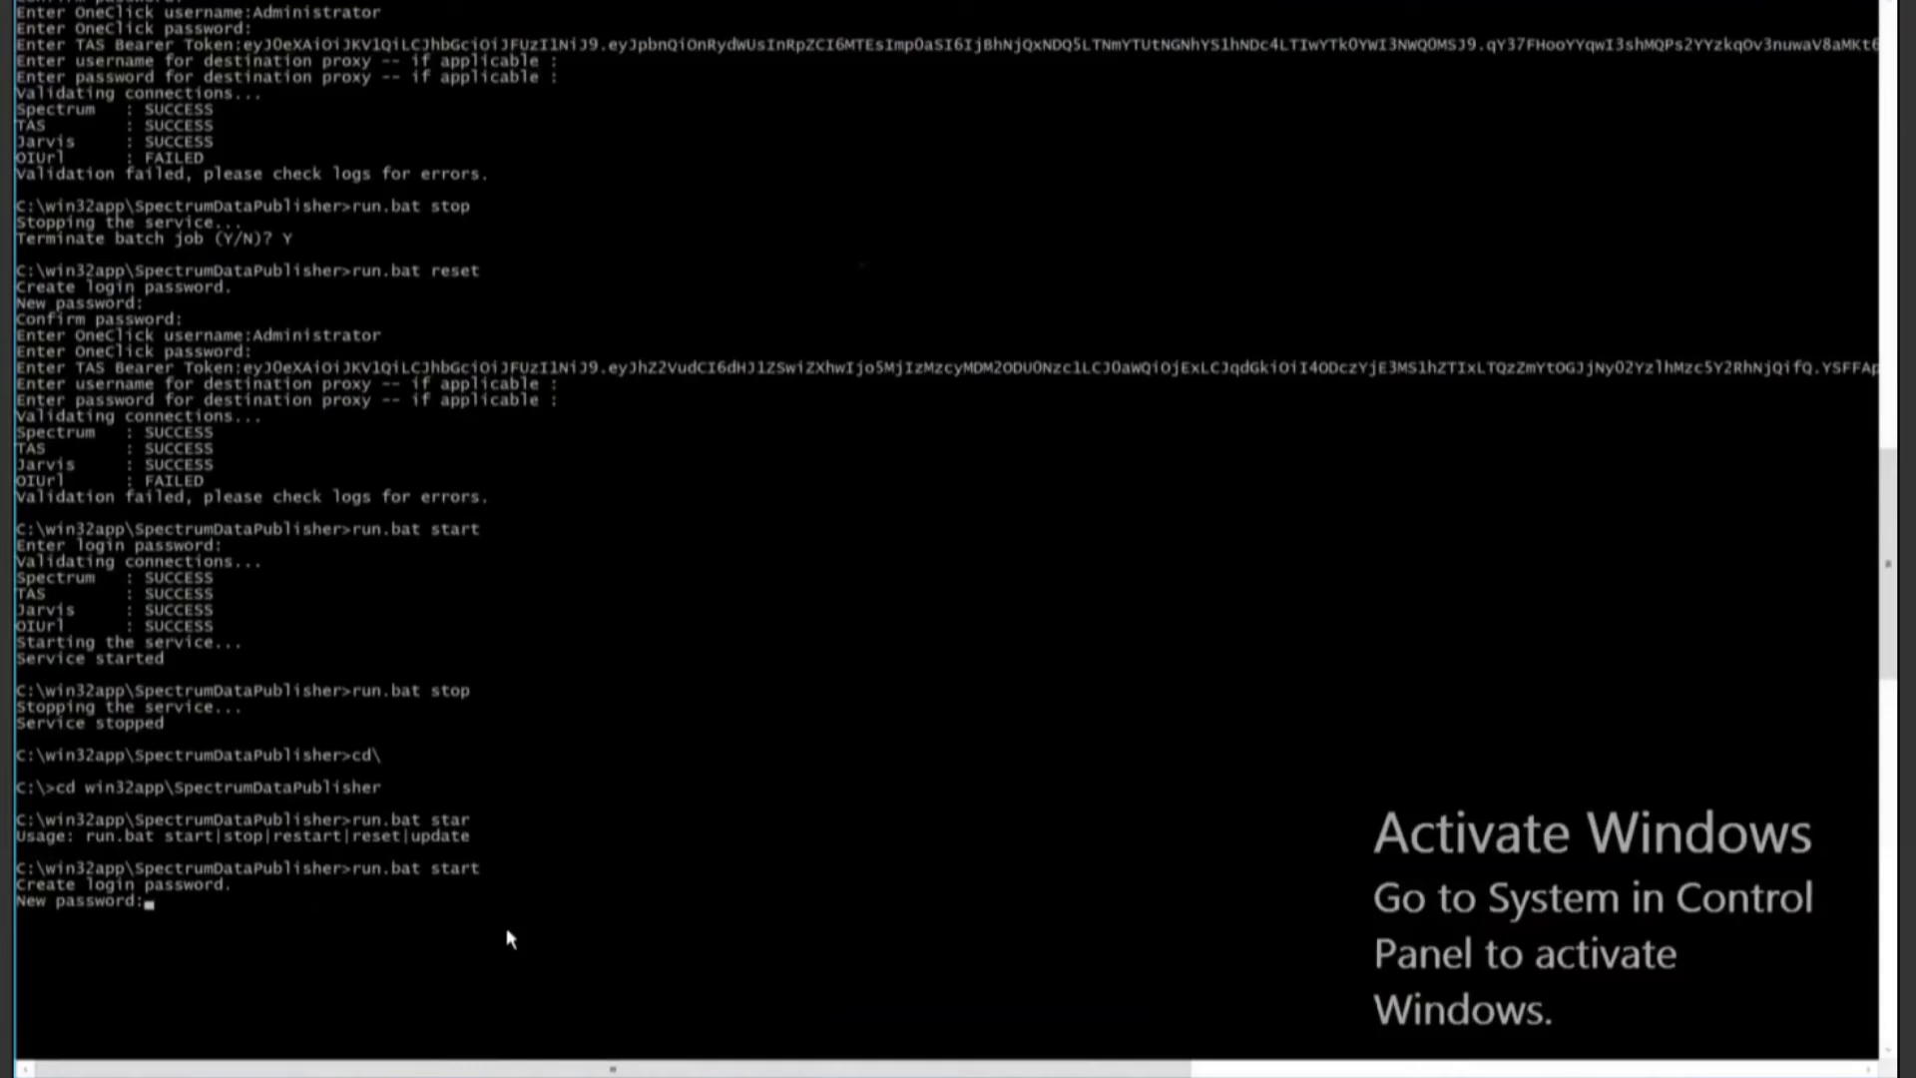
Create and confirm the login password, and enter the OneClick username Administrator with the OneClick password
key(Return)
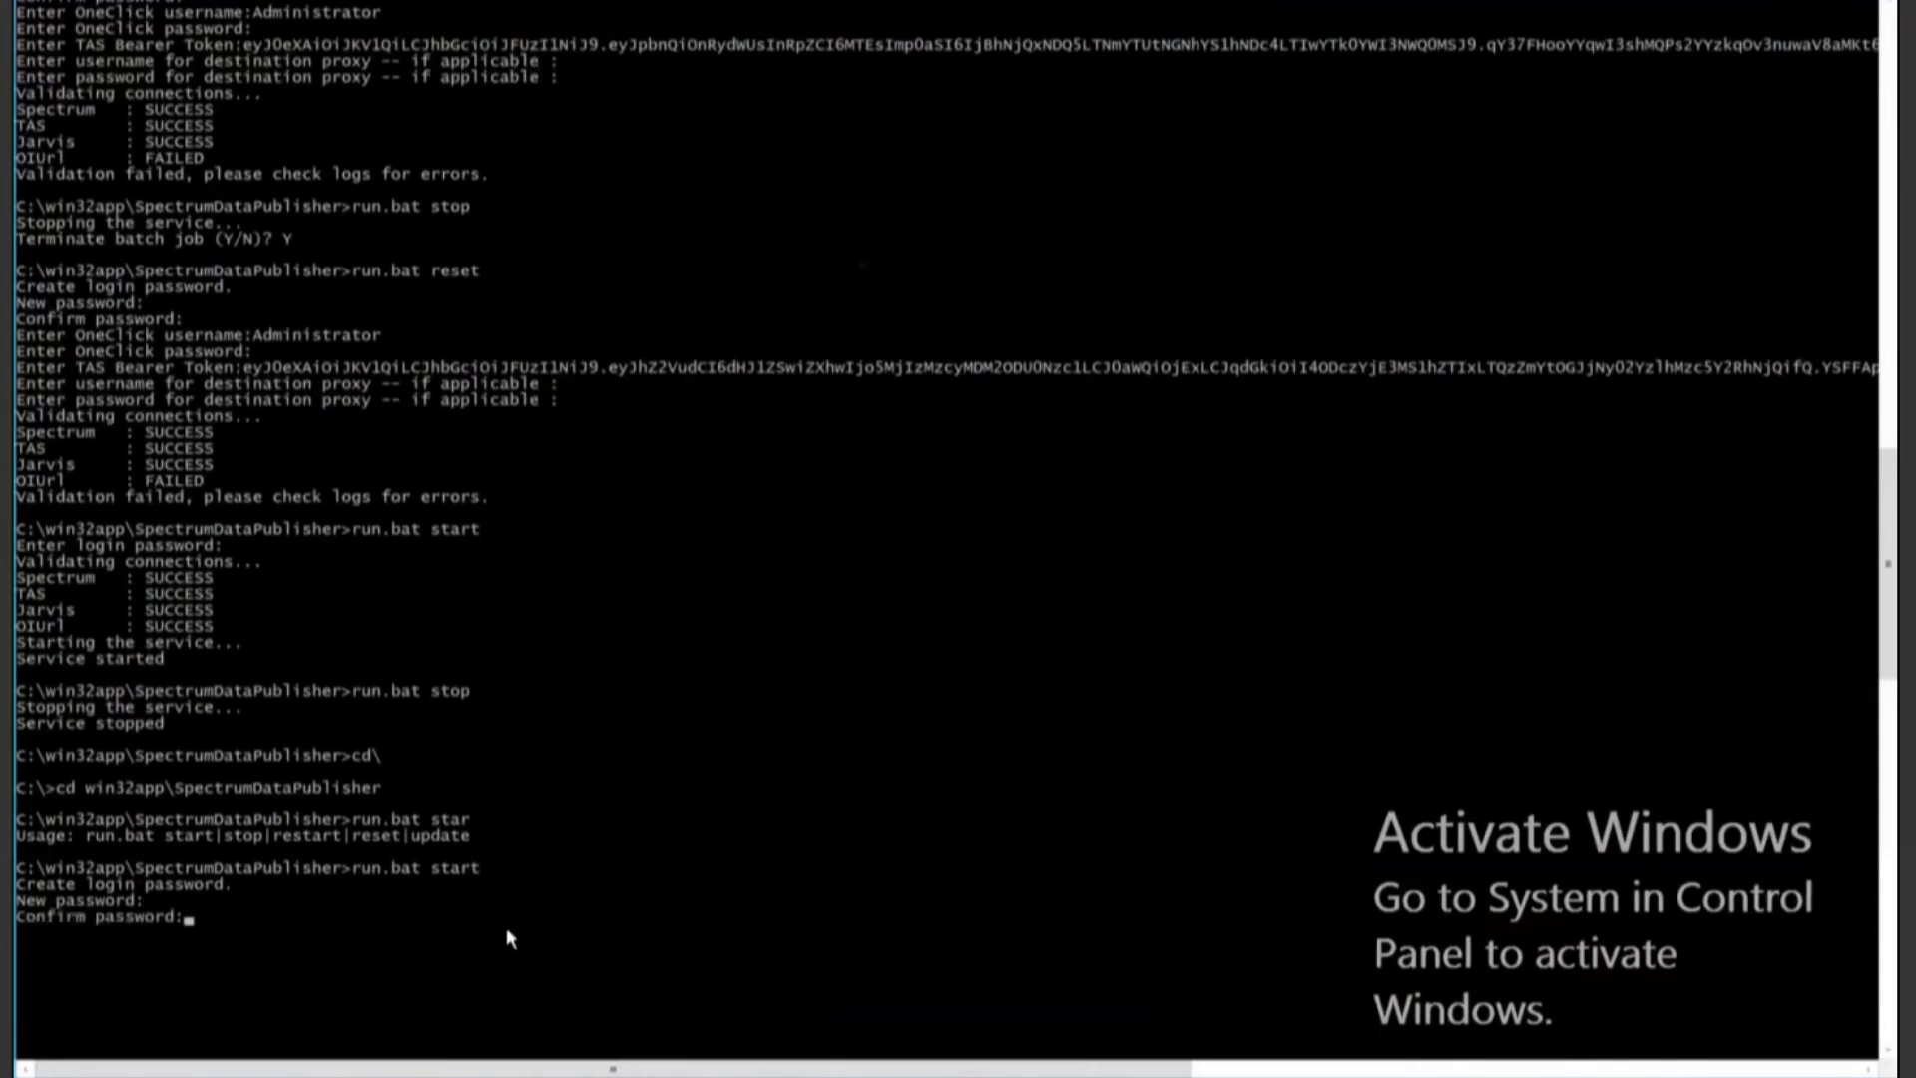
key(Return)
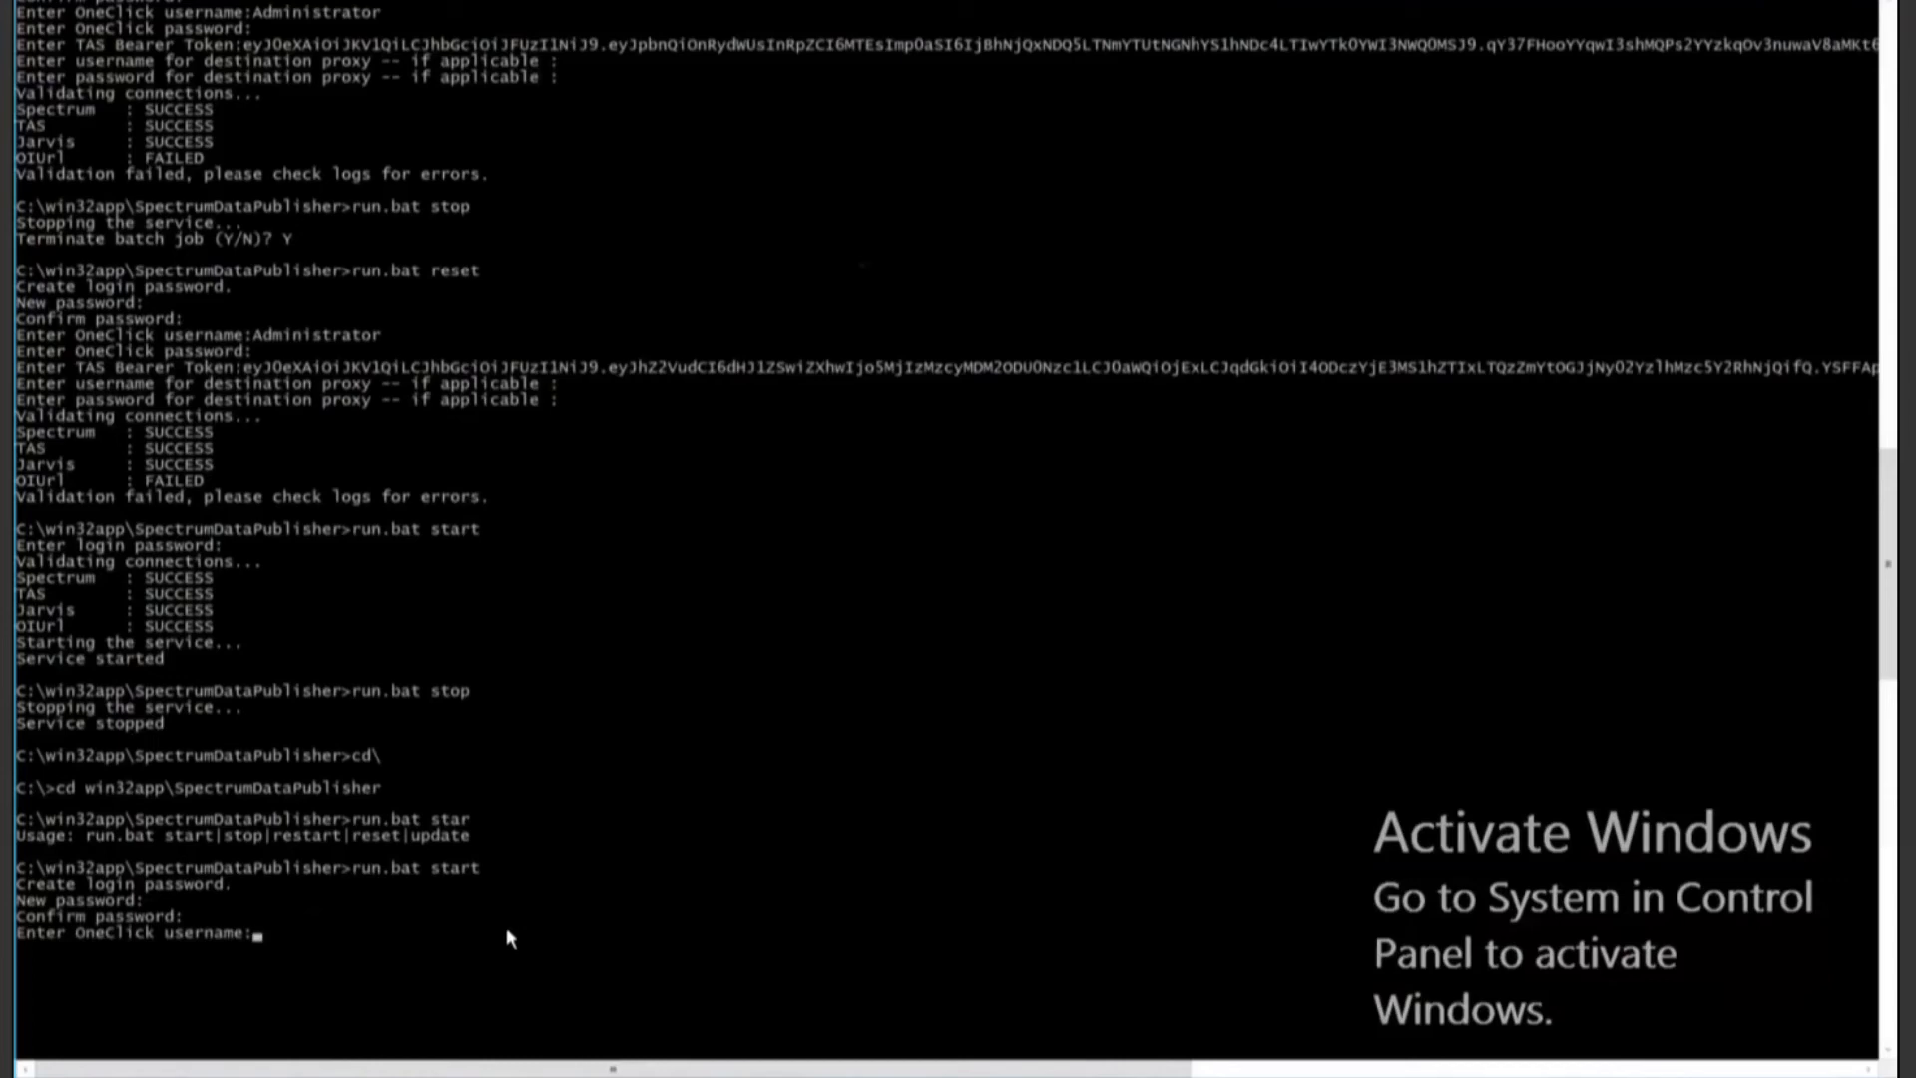
text(Administrator)
key(Return)
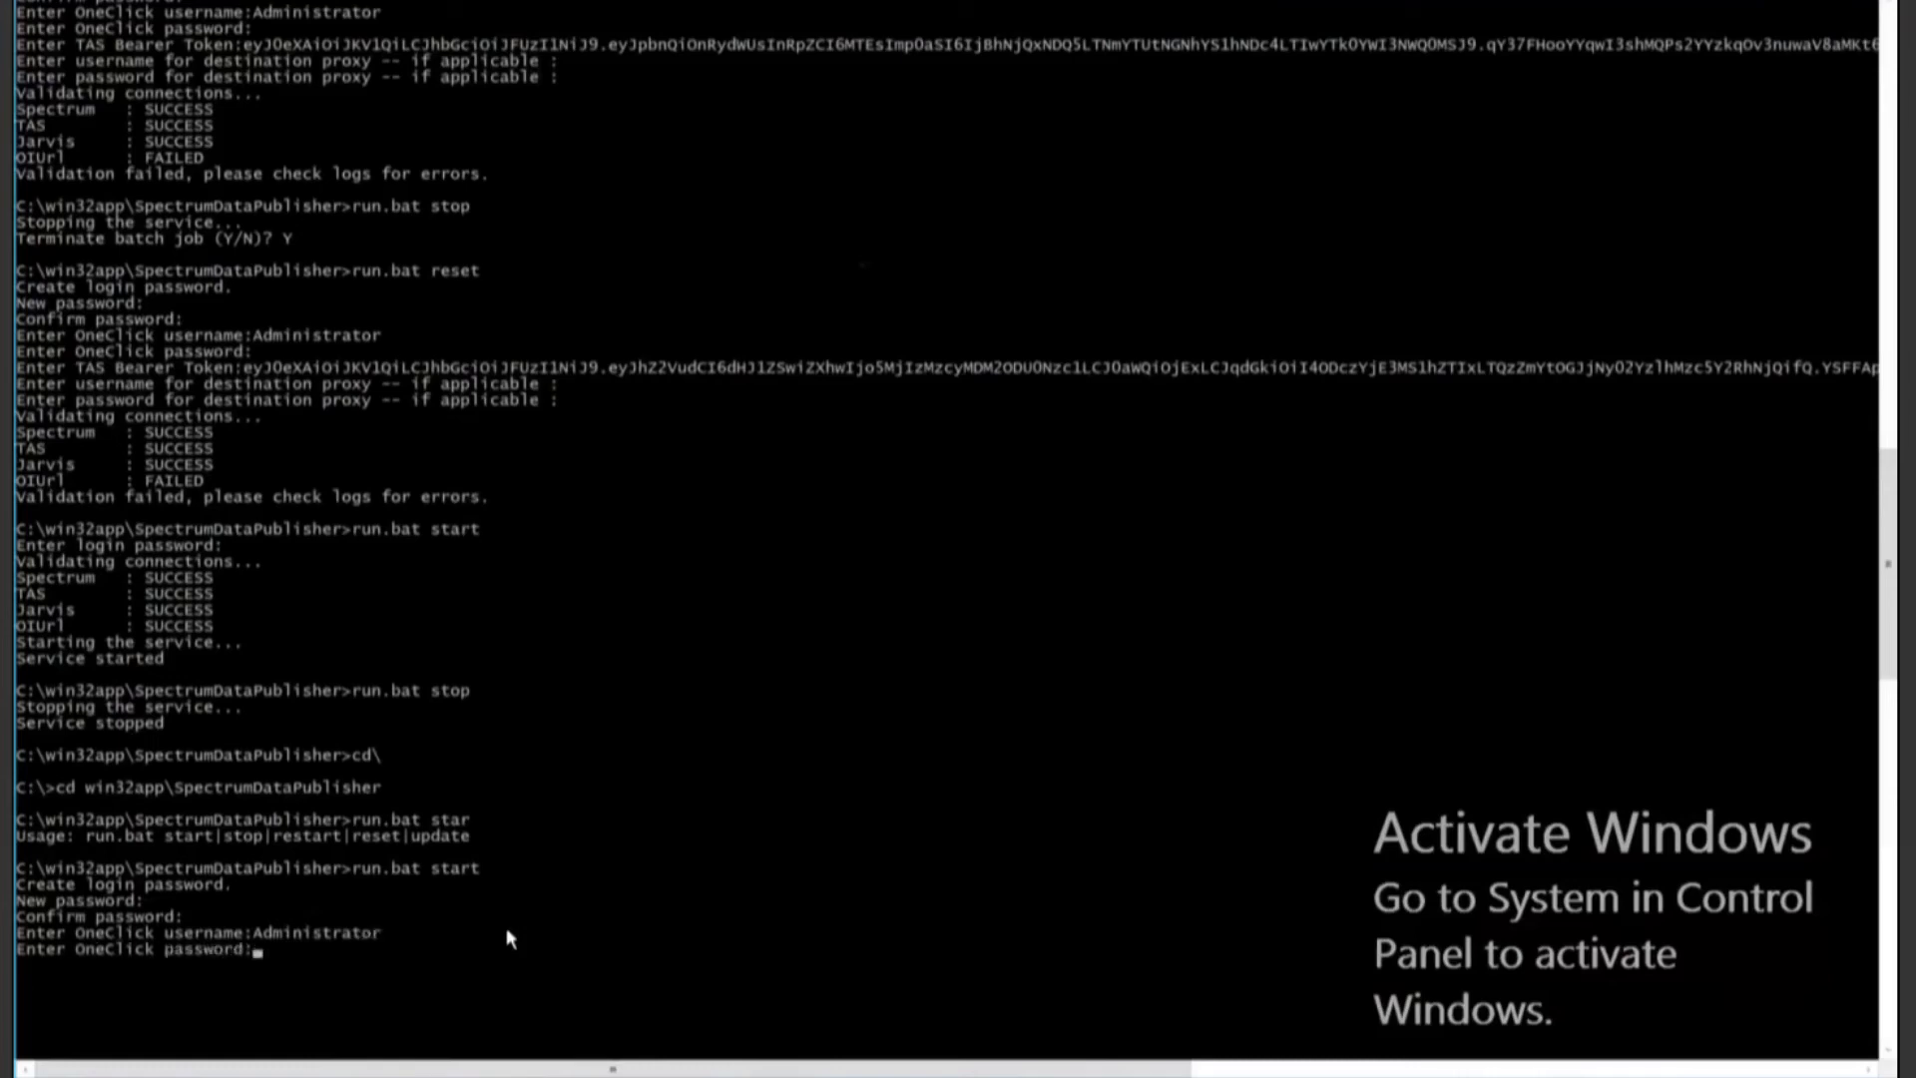
key(Return)
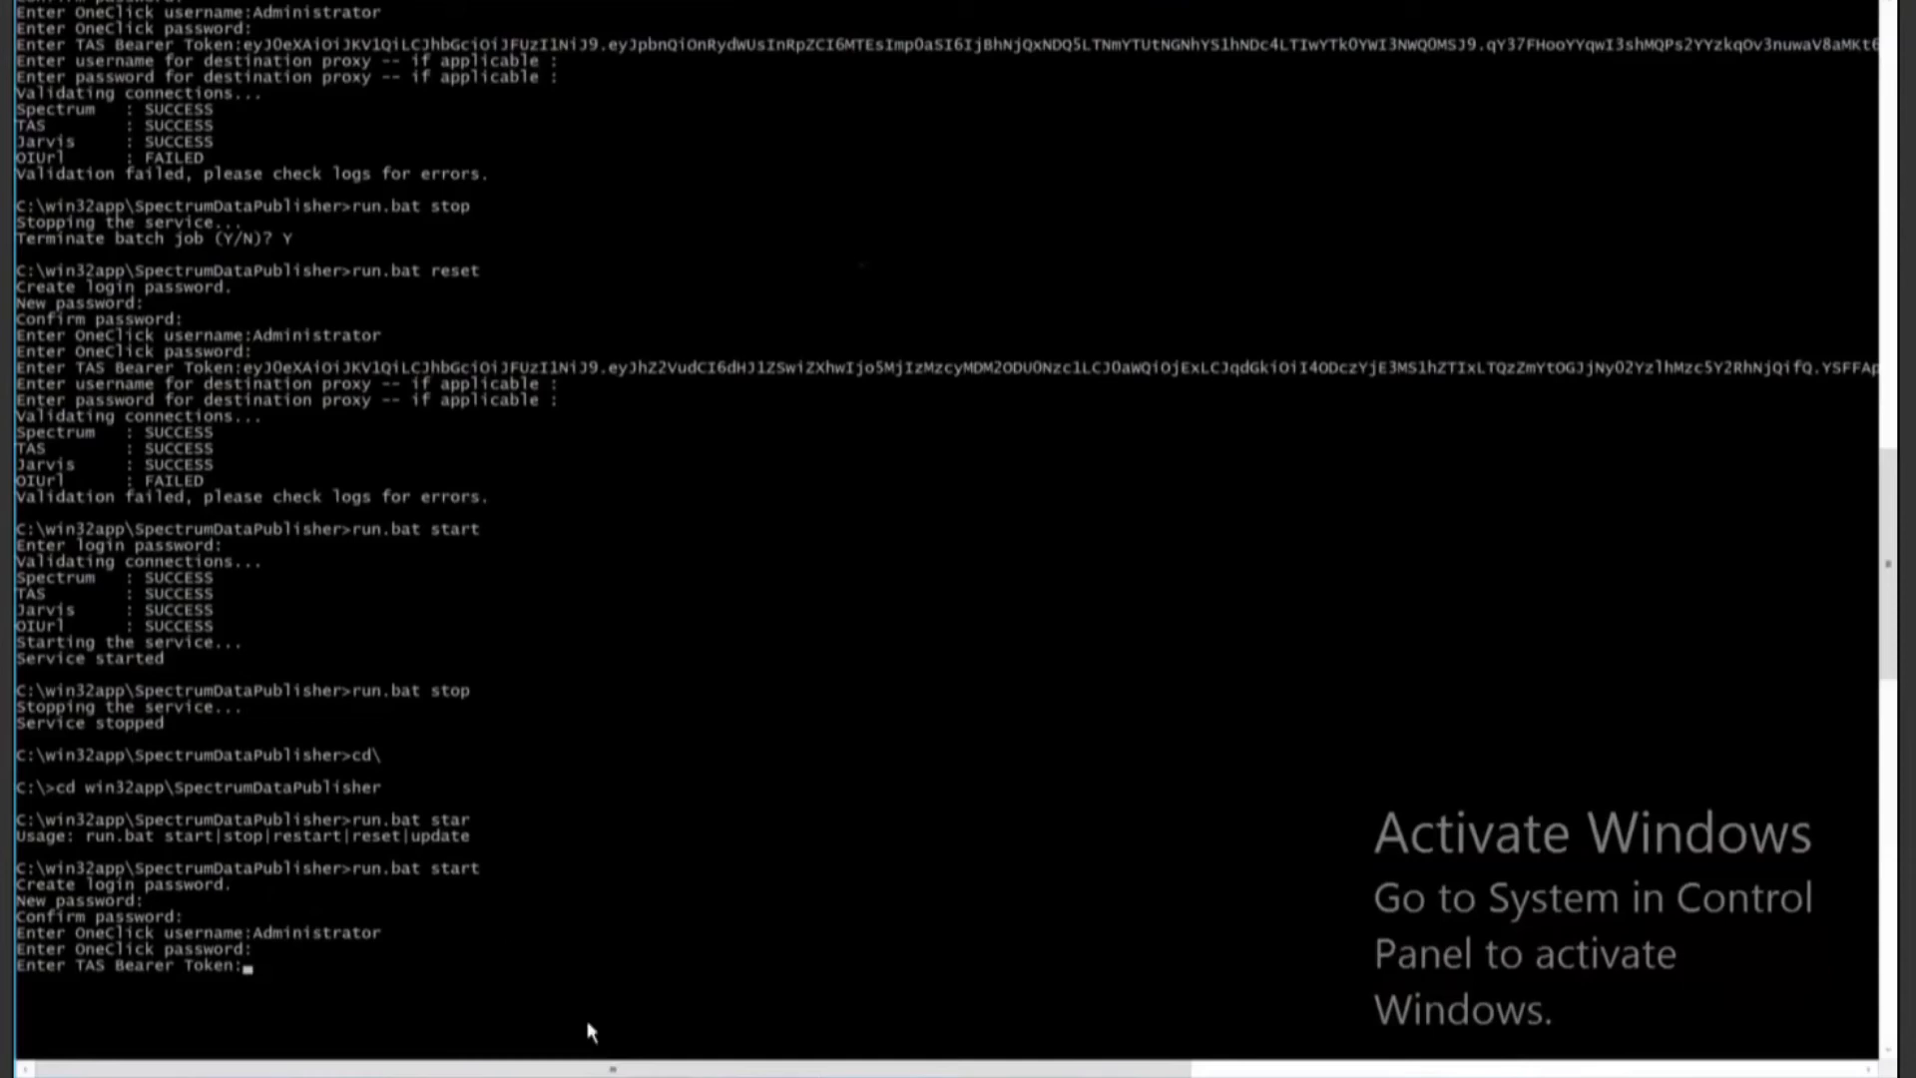
Copy the agent token from the notes file in Notepad++ and submit it as the TAS Bearer Token in the command prompt
mouse_move(556, 1077)
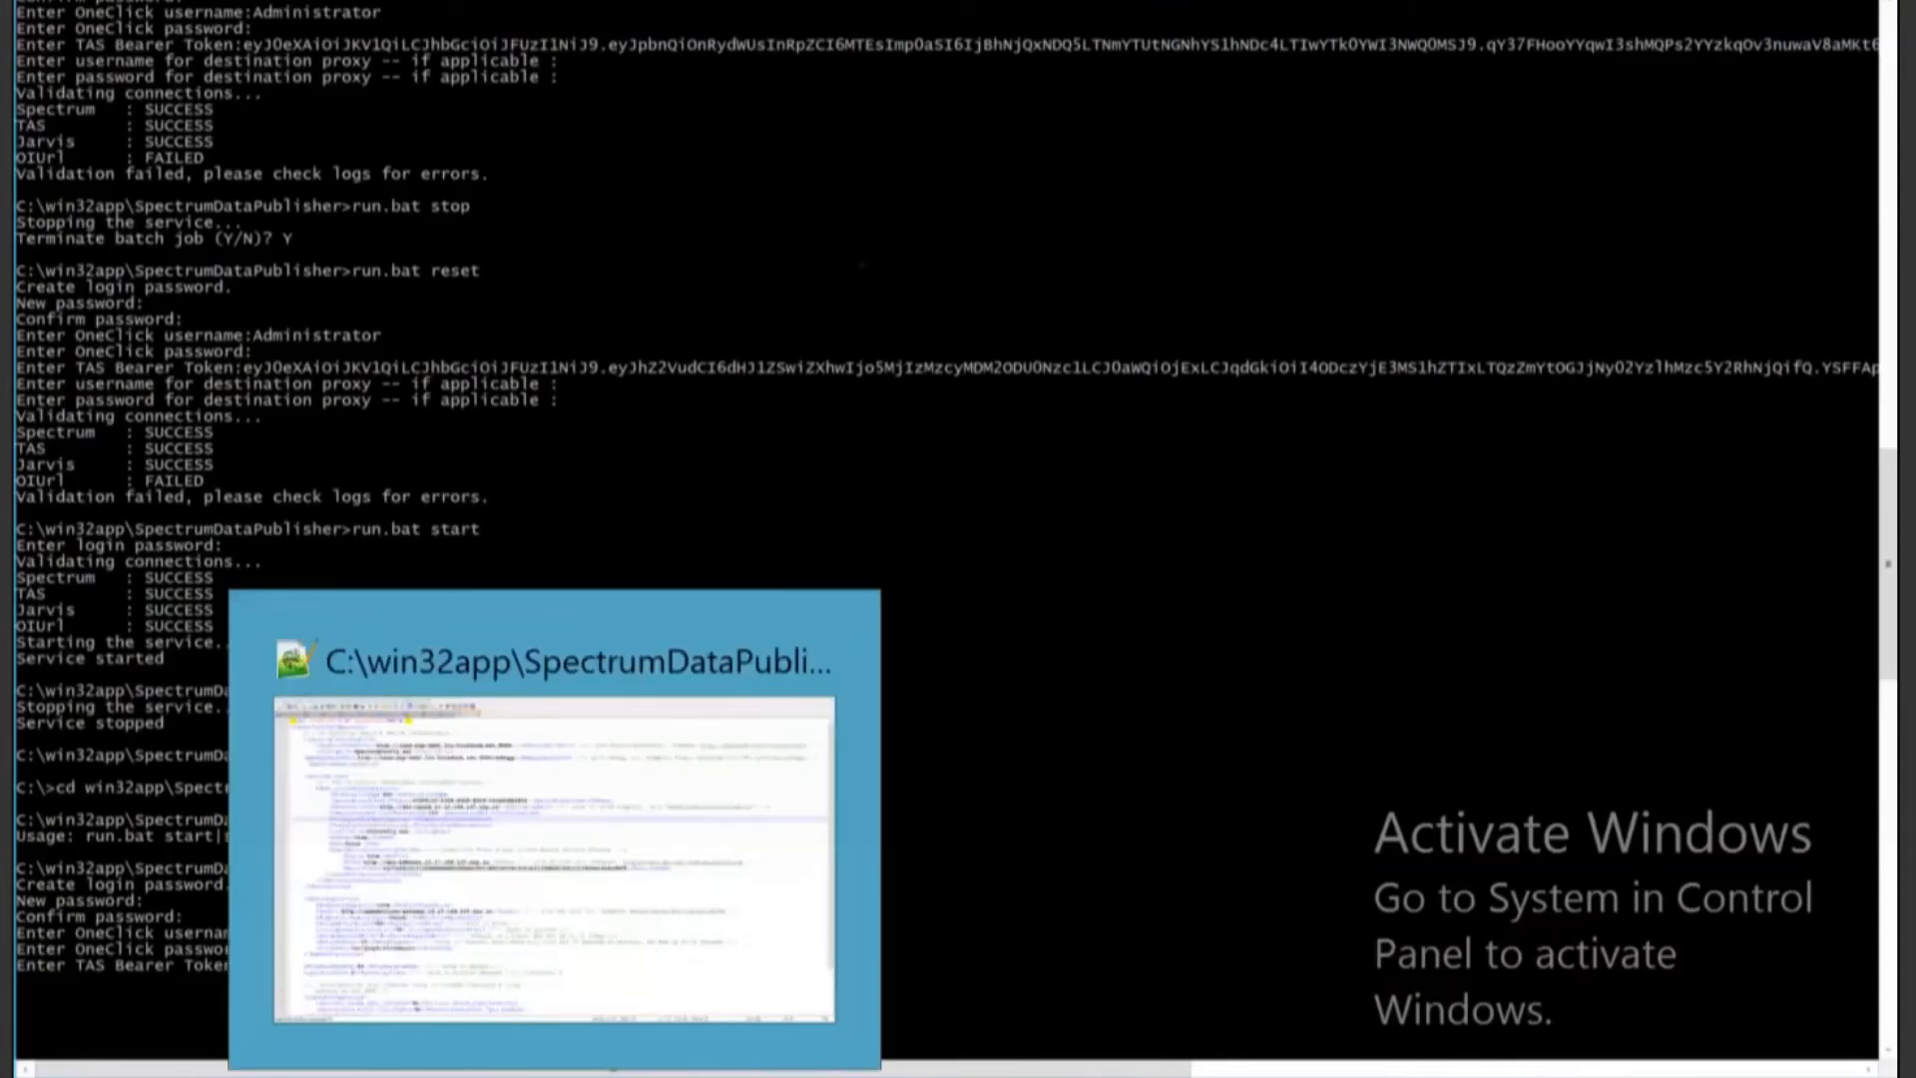
click(556, 1076)
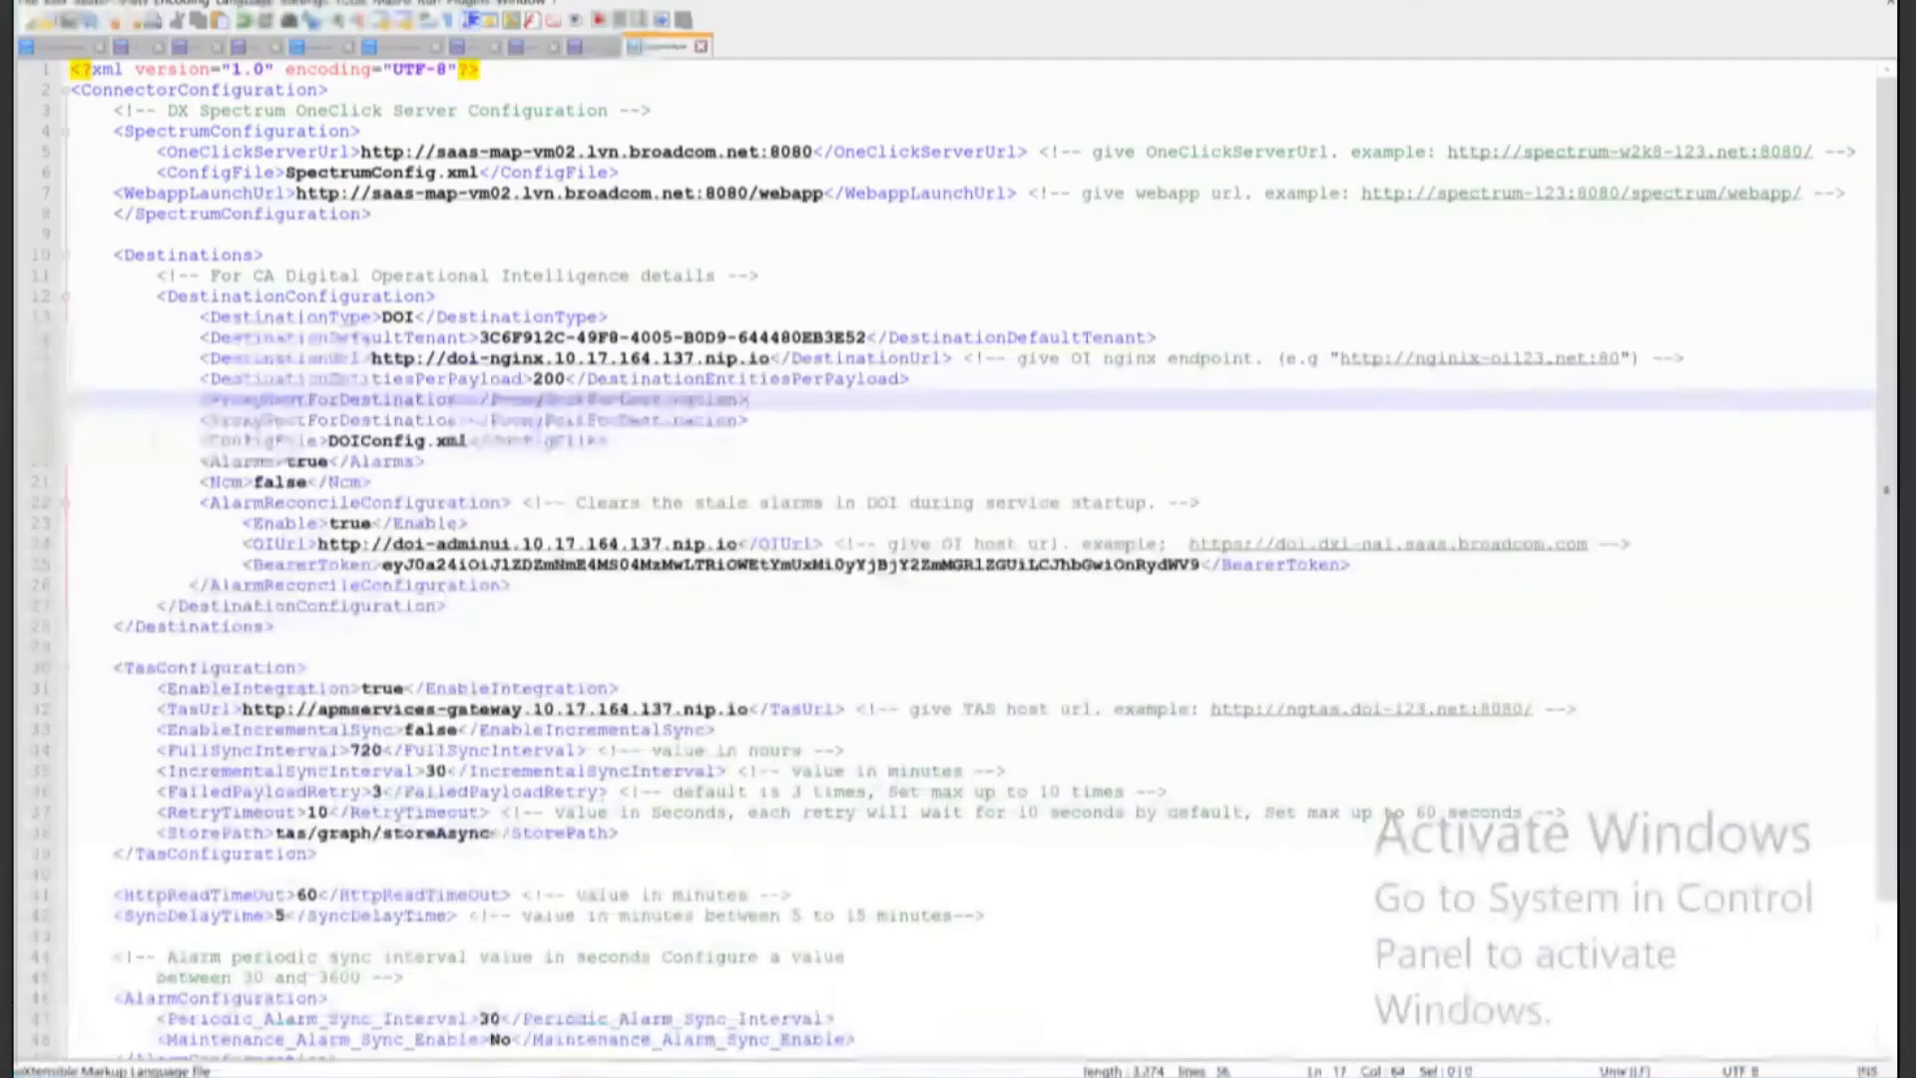
click(583, 48)
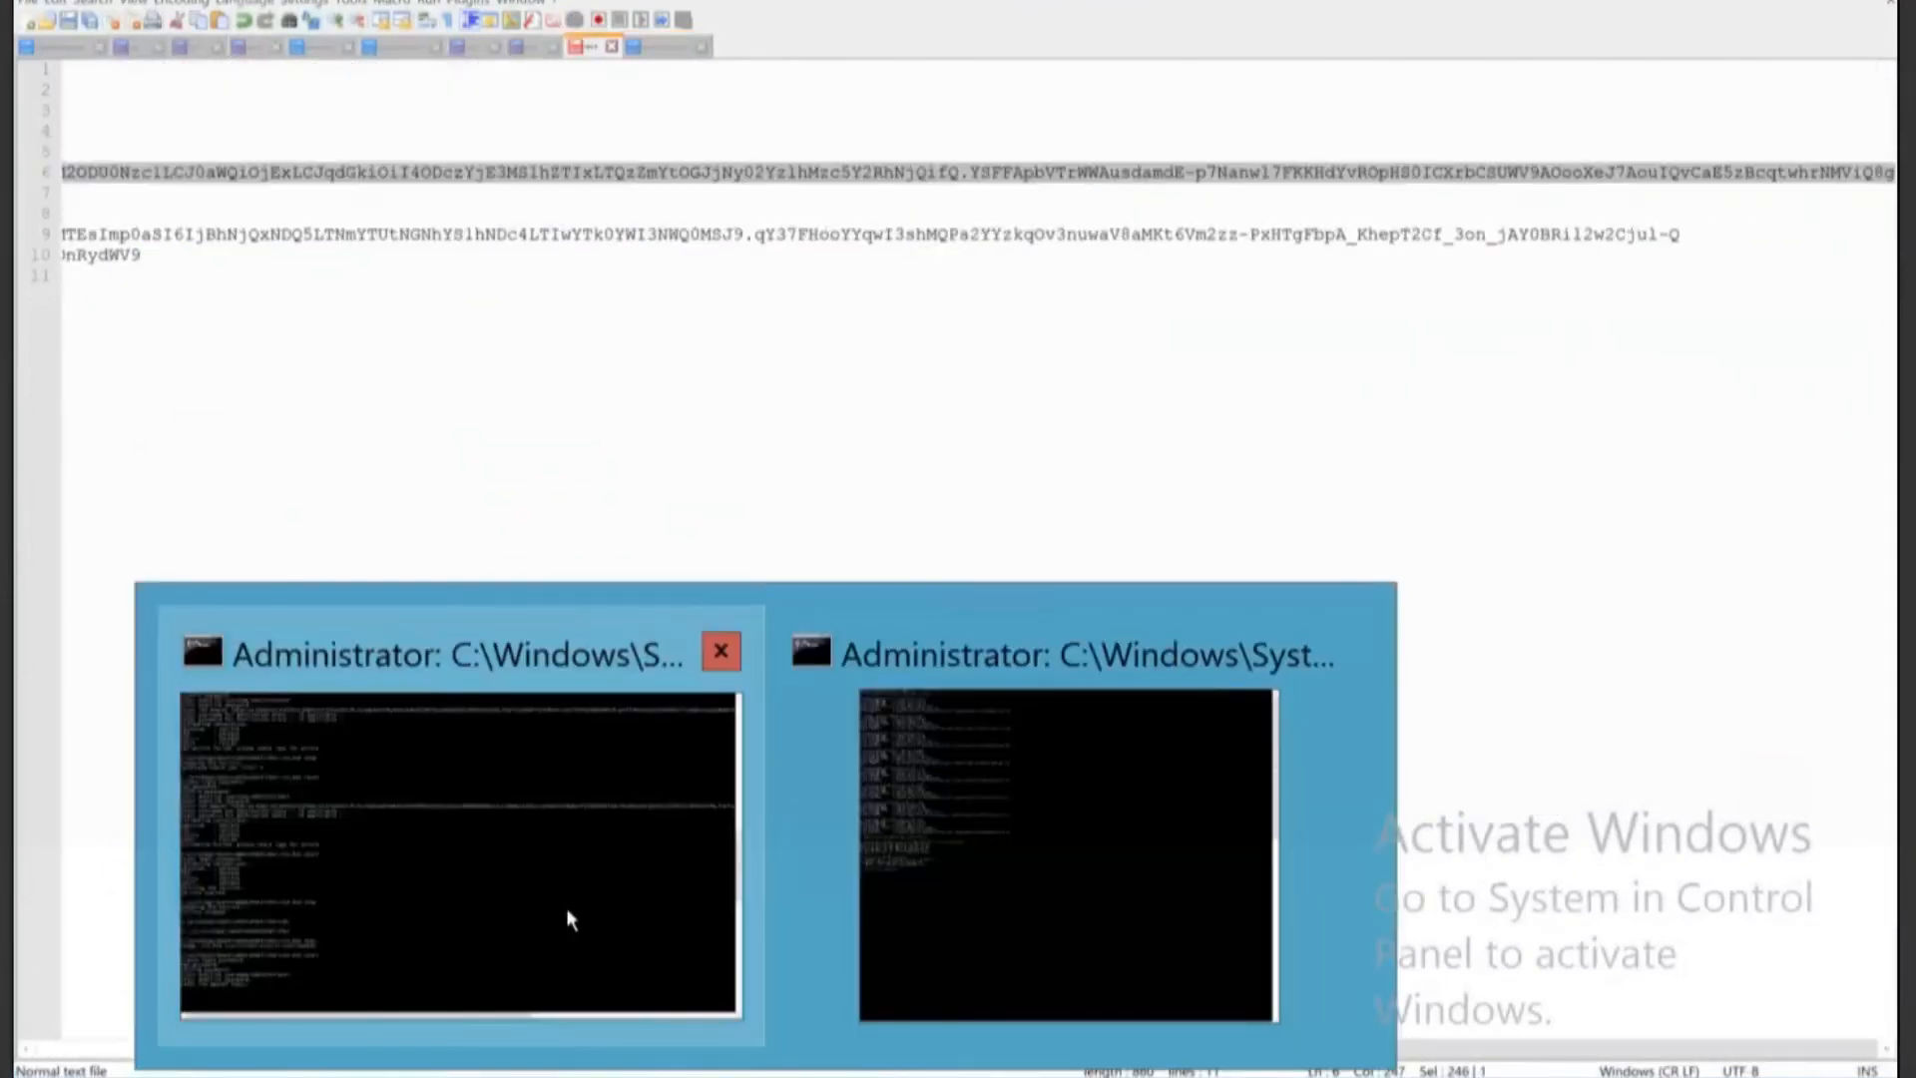
click(566, 910)
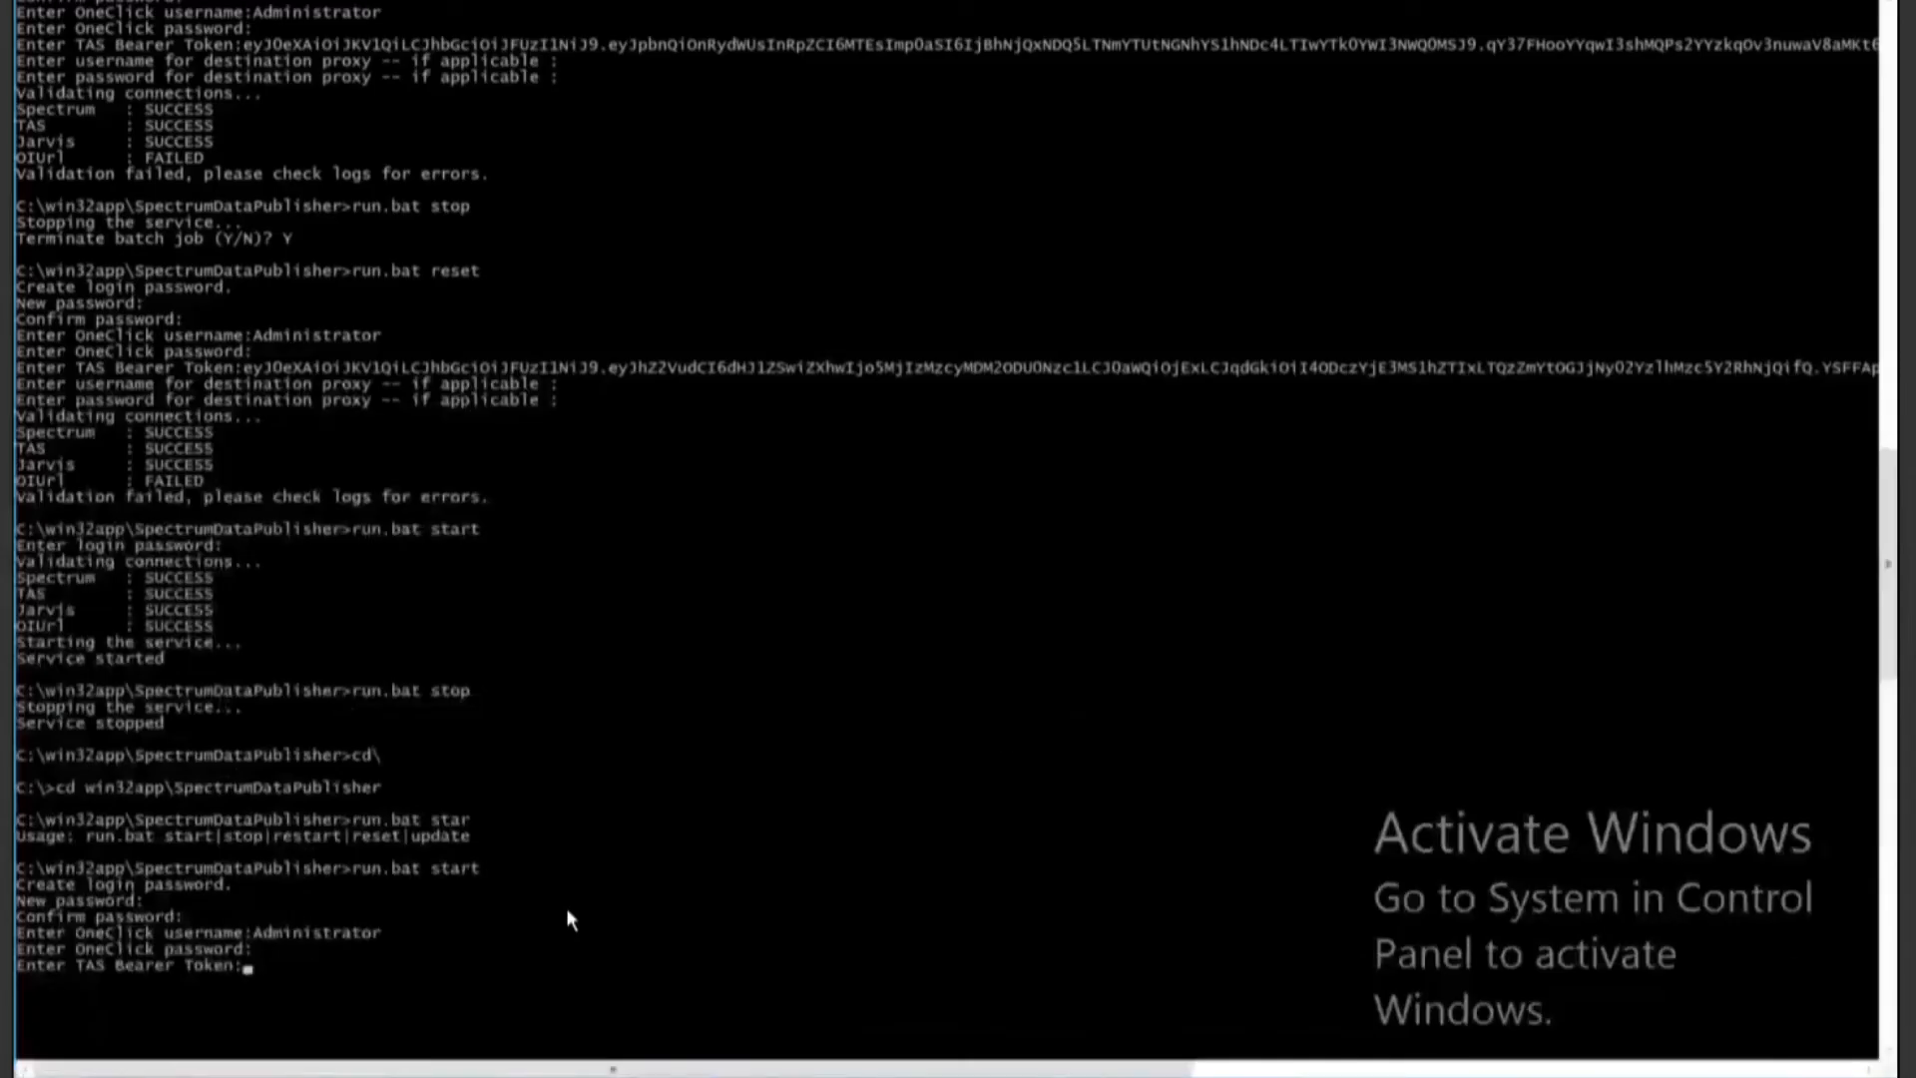
right_click(566, 911)
click(604, 956)
key(Return)
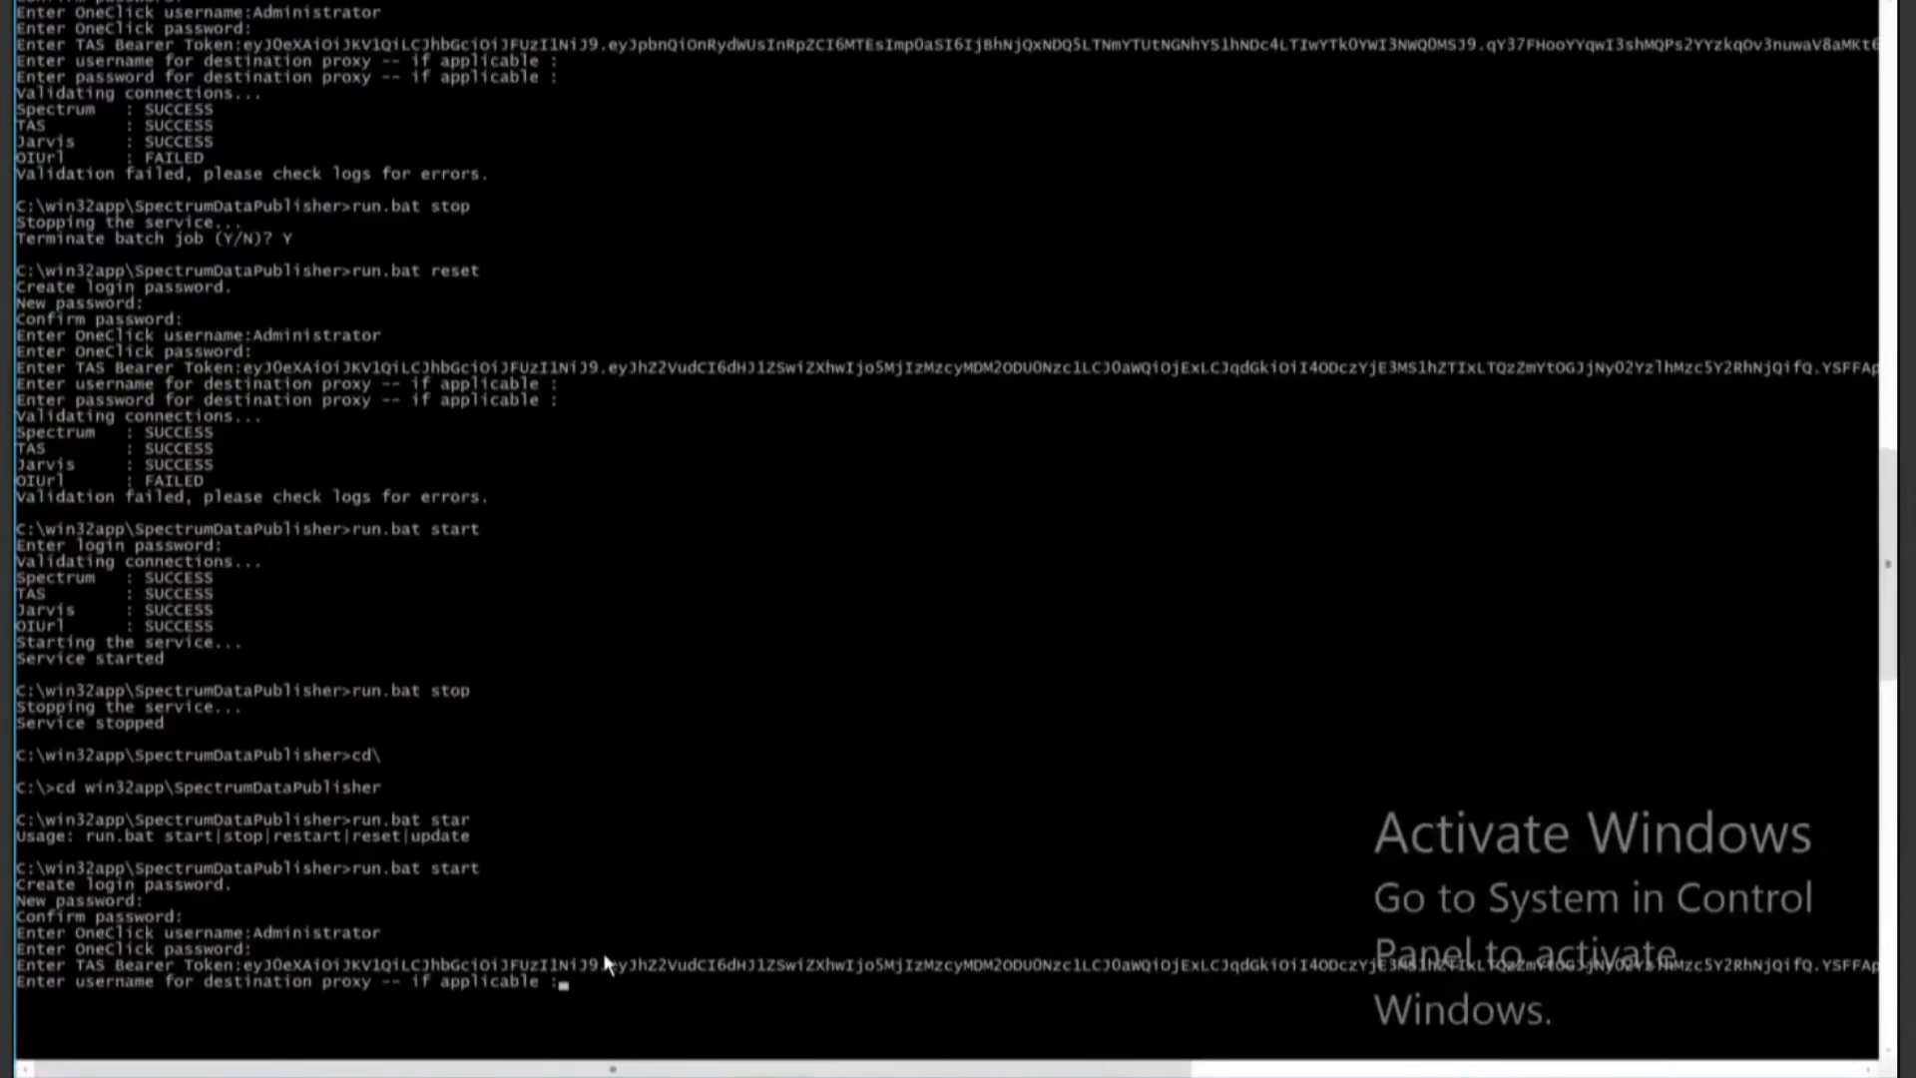
Leave the destination proxy username and password blank to validate the connections and start the service
key(Return)
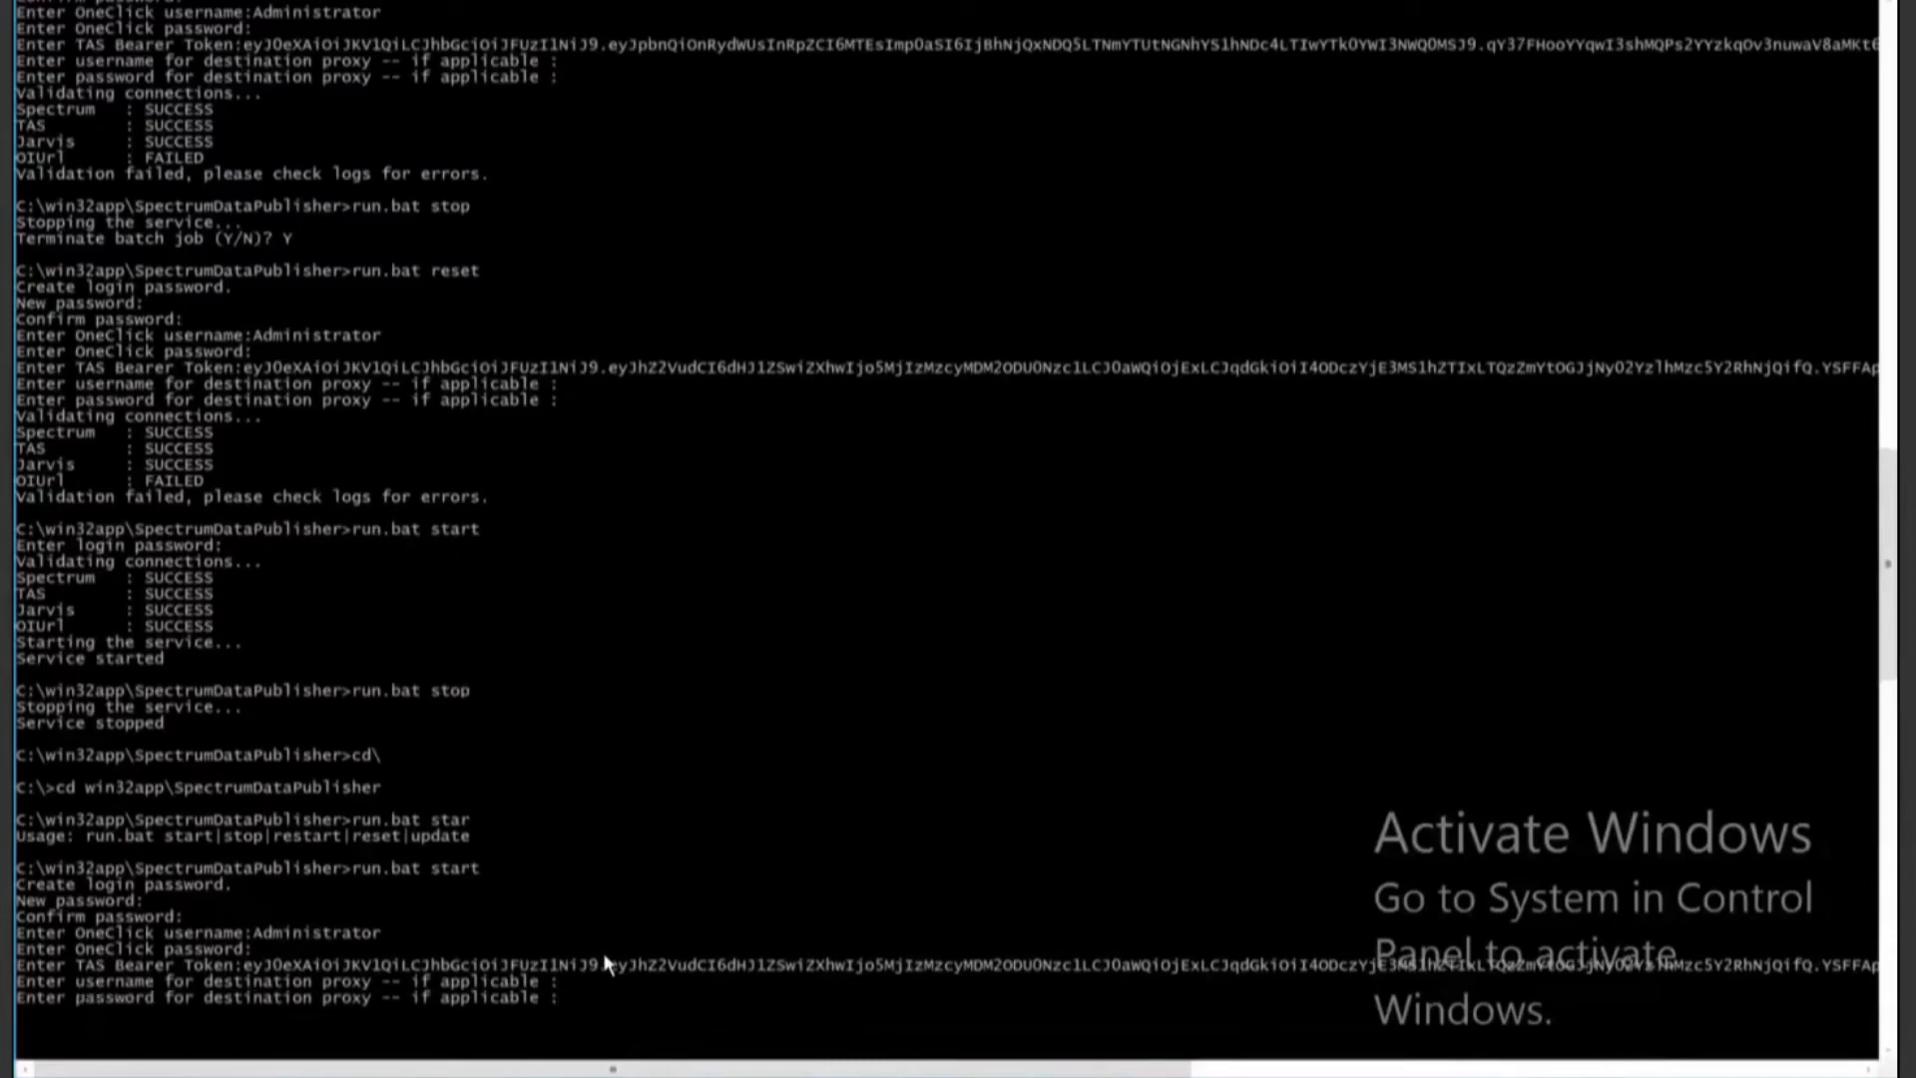
key(Return)
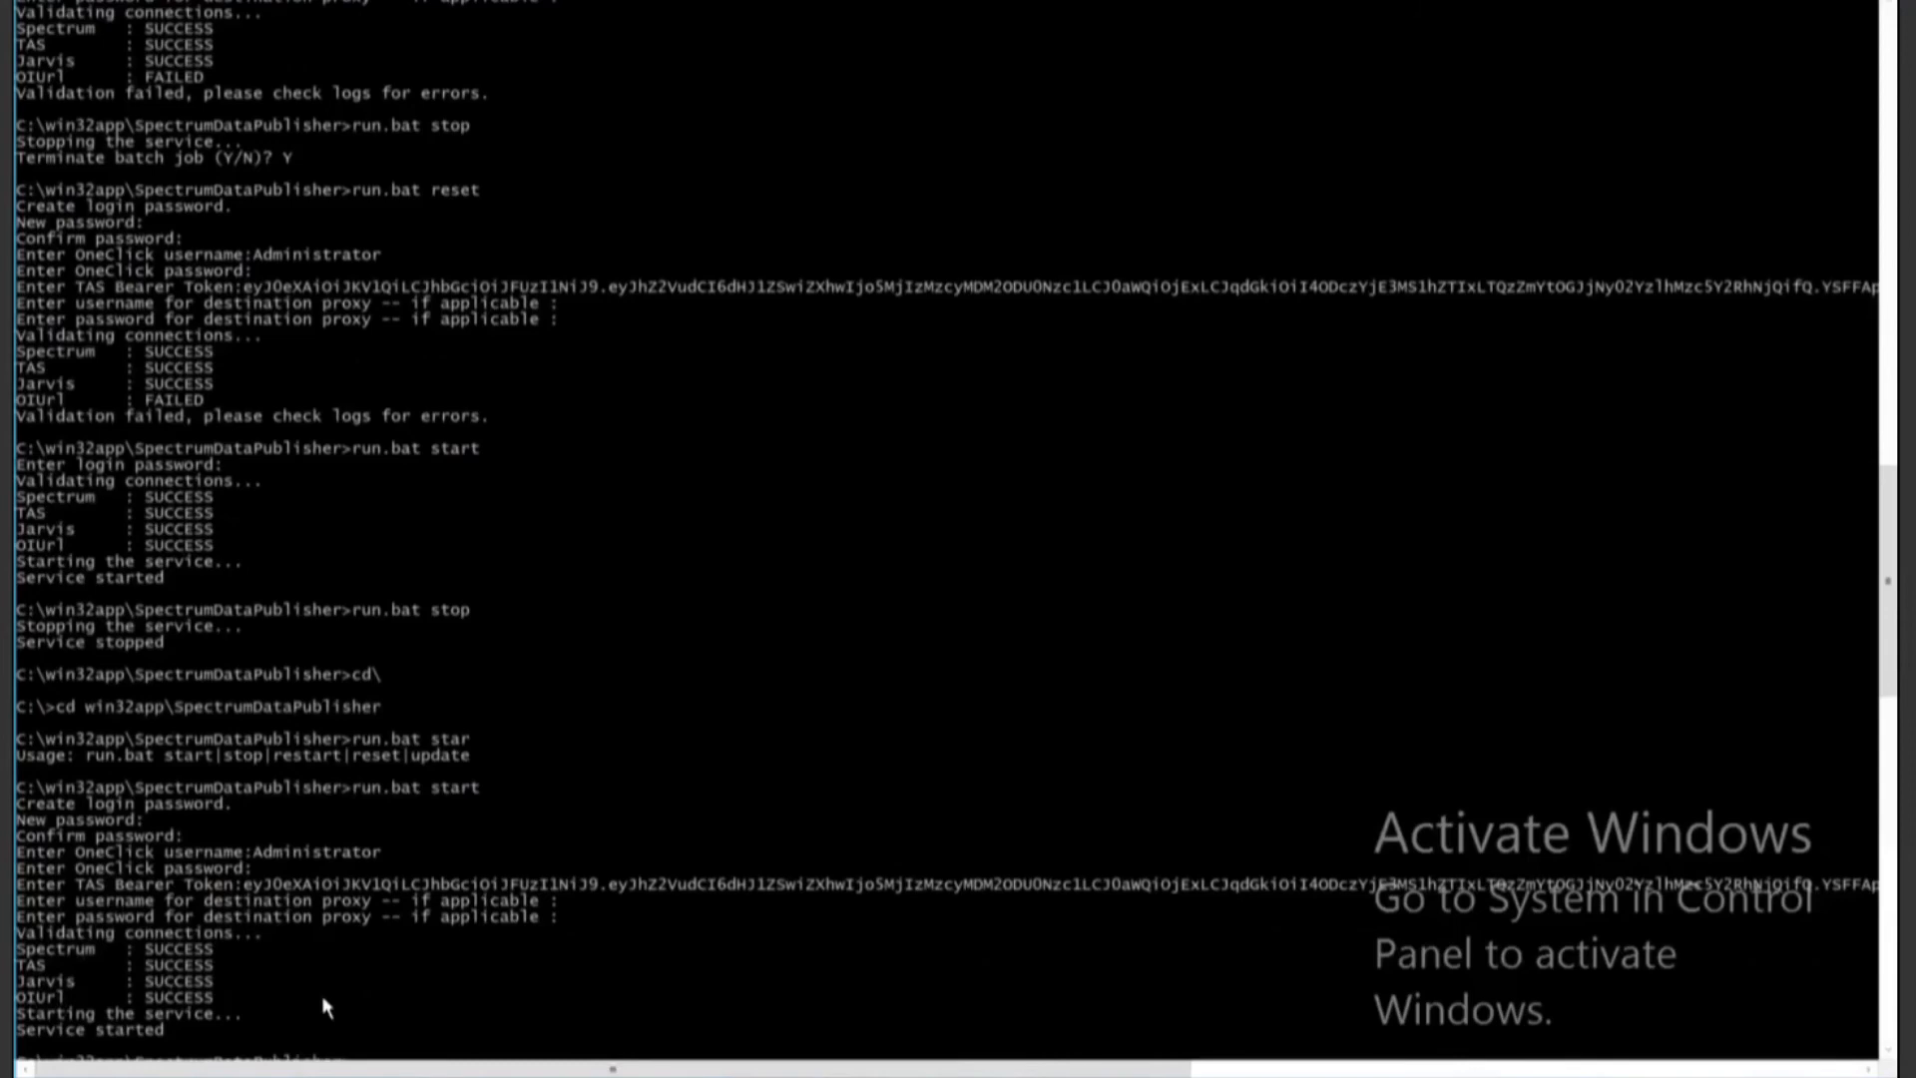
scroll(321, 996, down, 2)
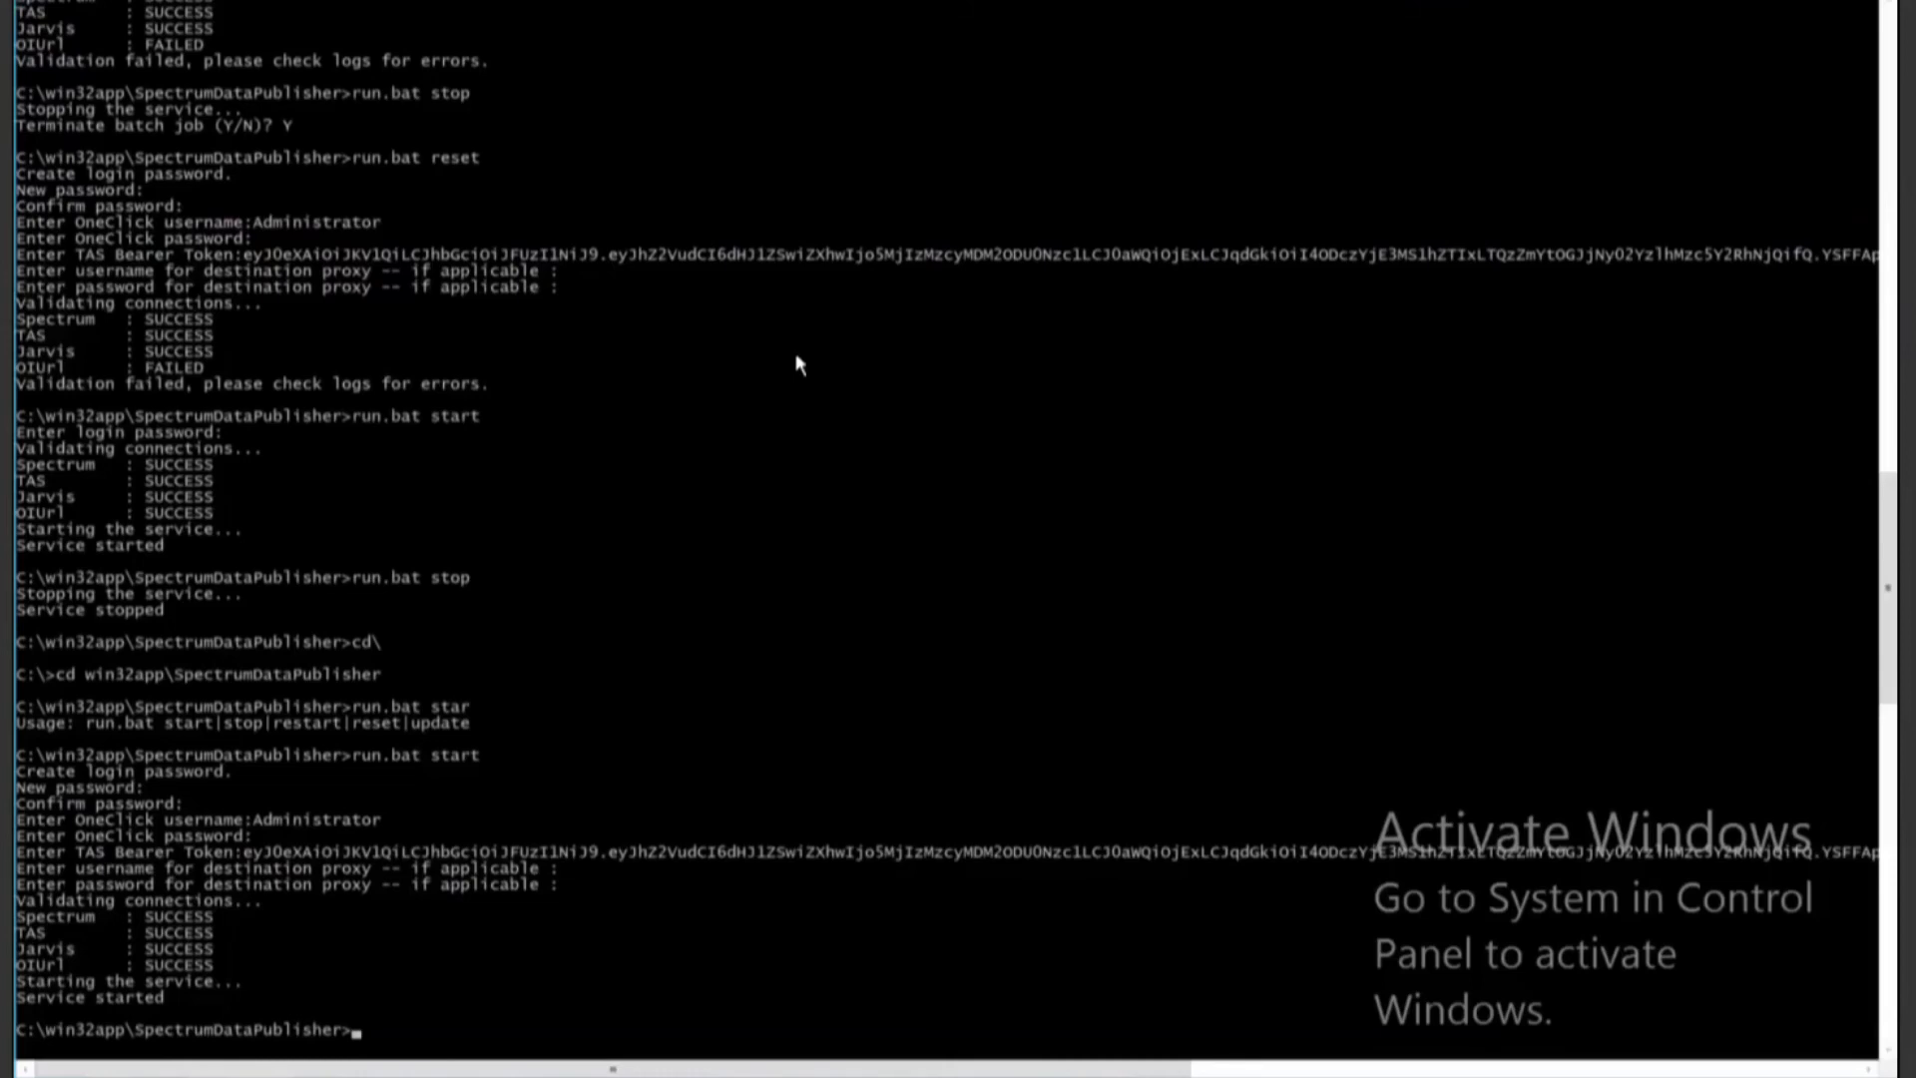
Change to the logs folder of SpectrumDataPublisher in the command prompt and list its files
text(cd logs)
key(Return)
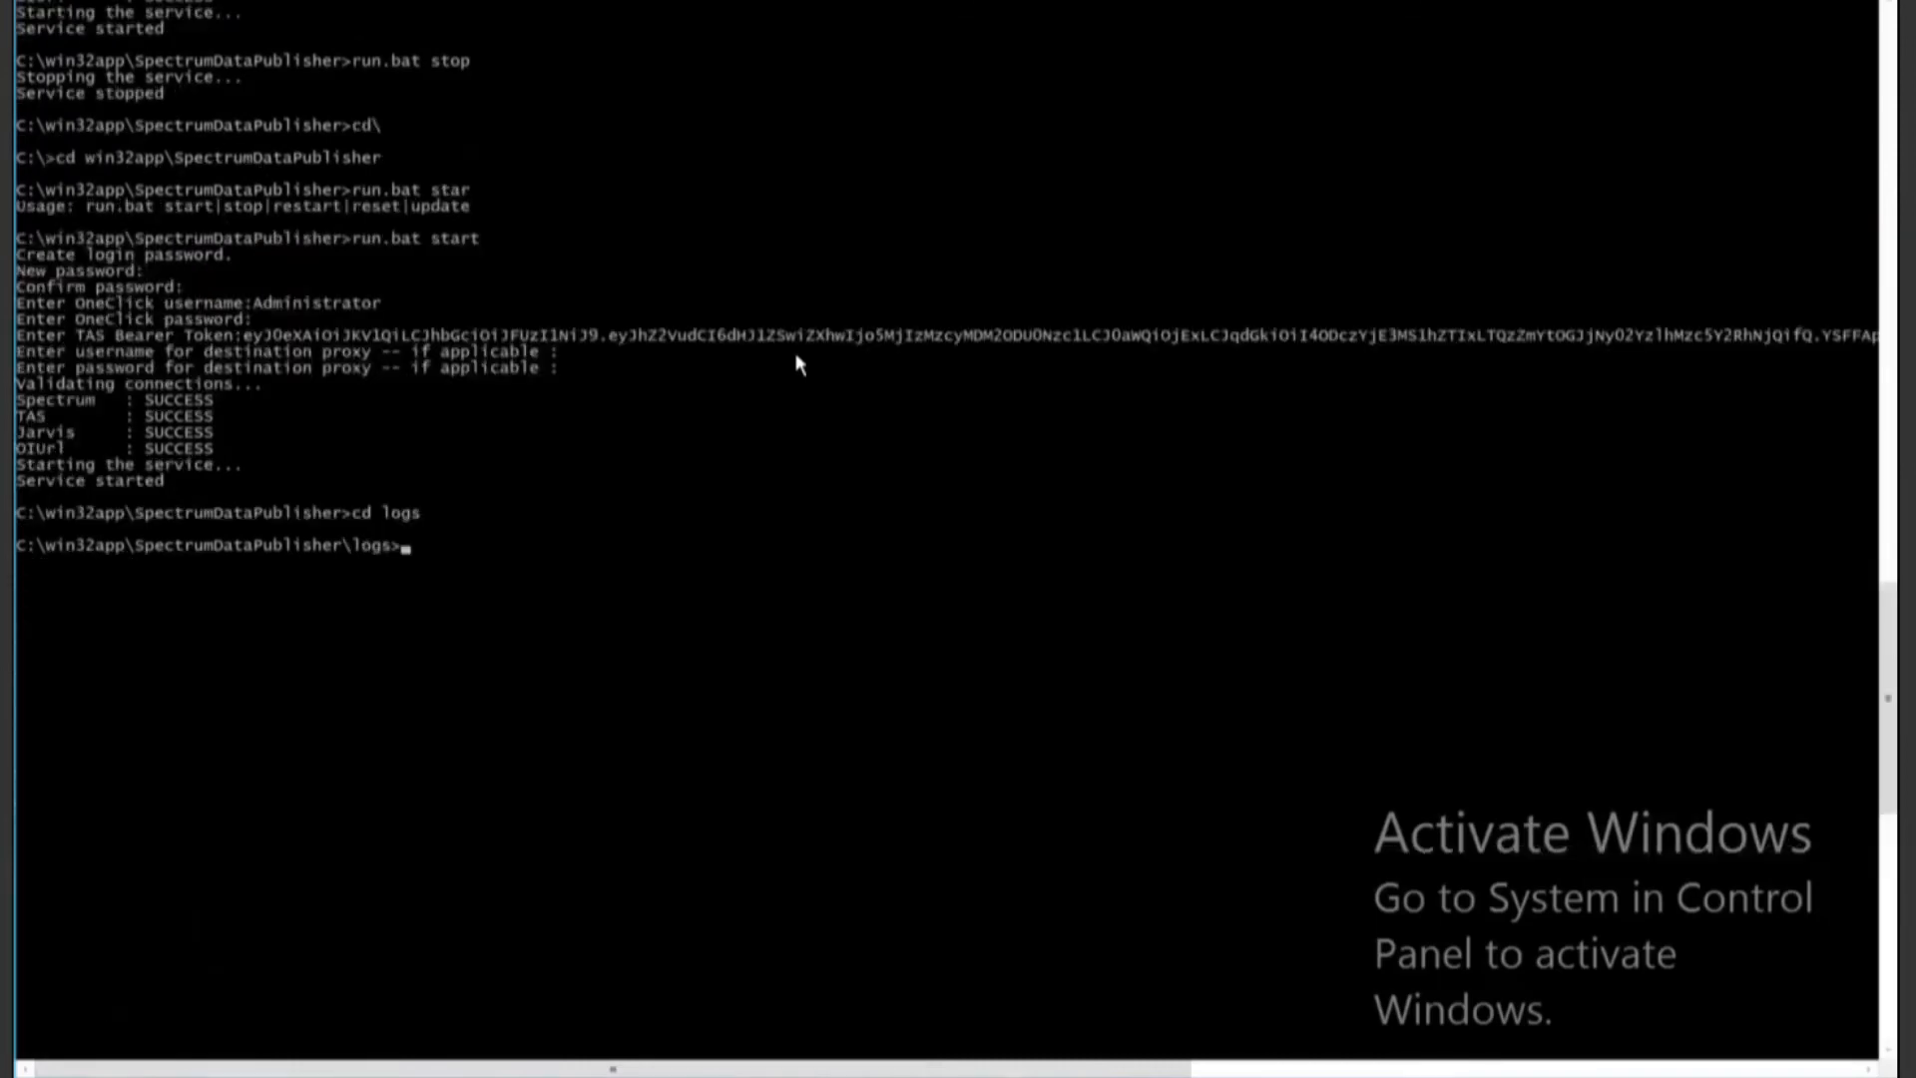
text(dir)
key(Return)
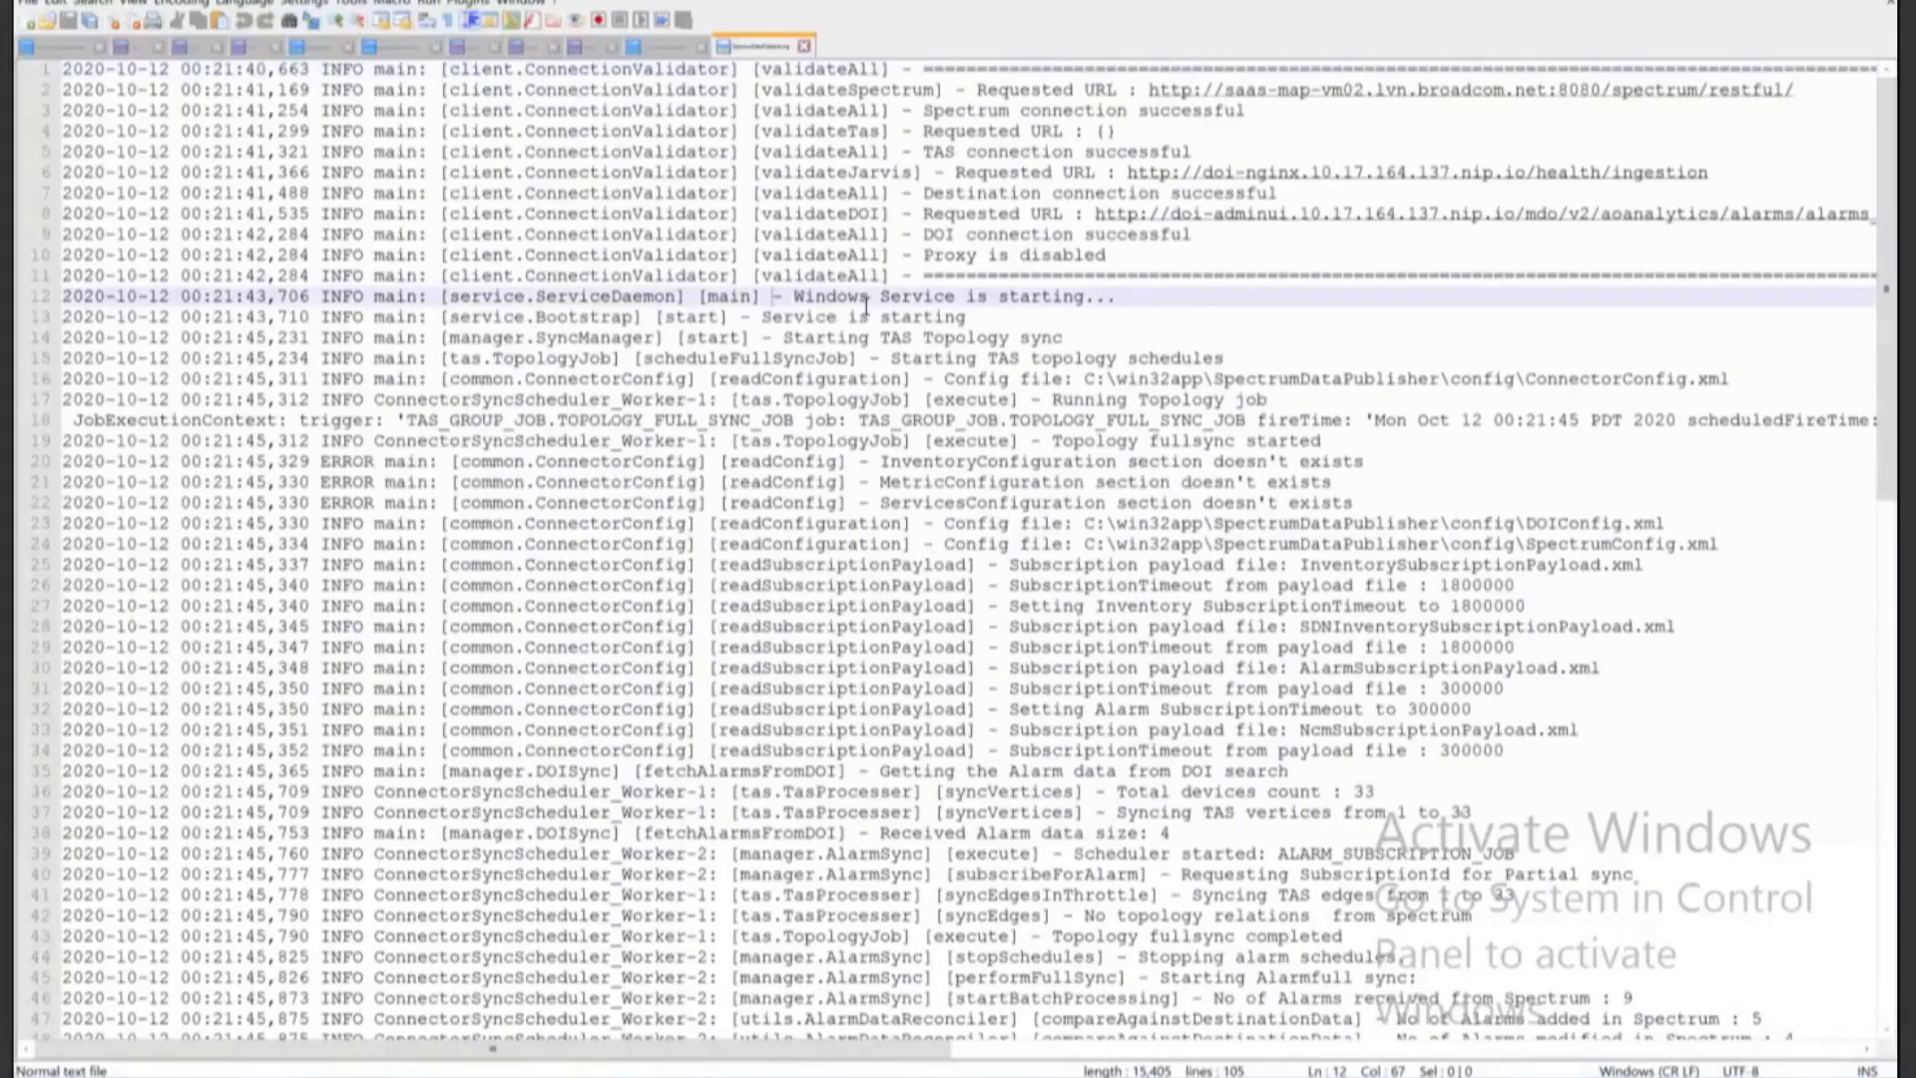
Examine the connector log in Notepad++ for the service startup, TAS topology sync, and full and incremental alarm sync entries
drag(778, 296, 969, 493)
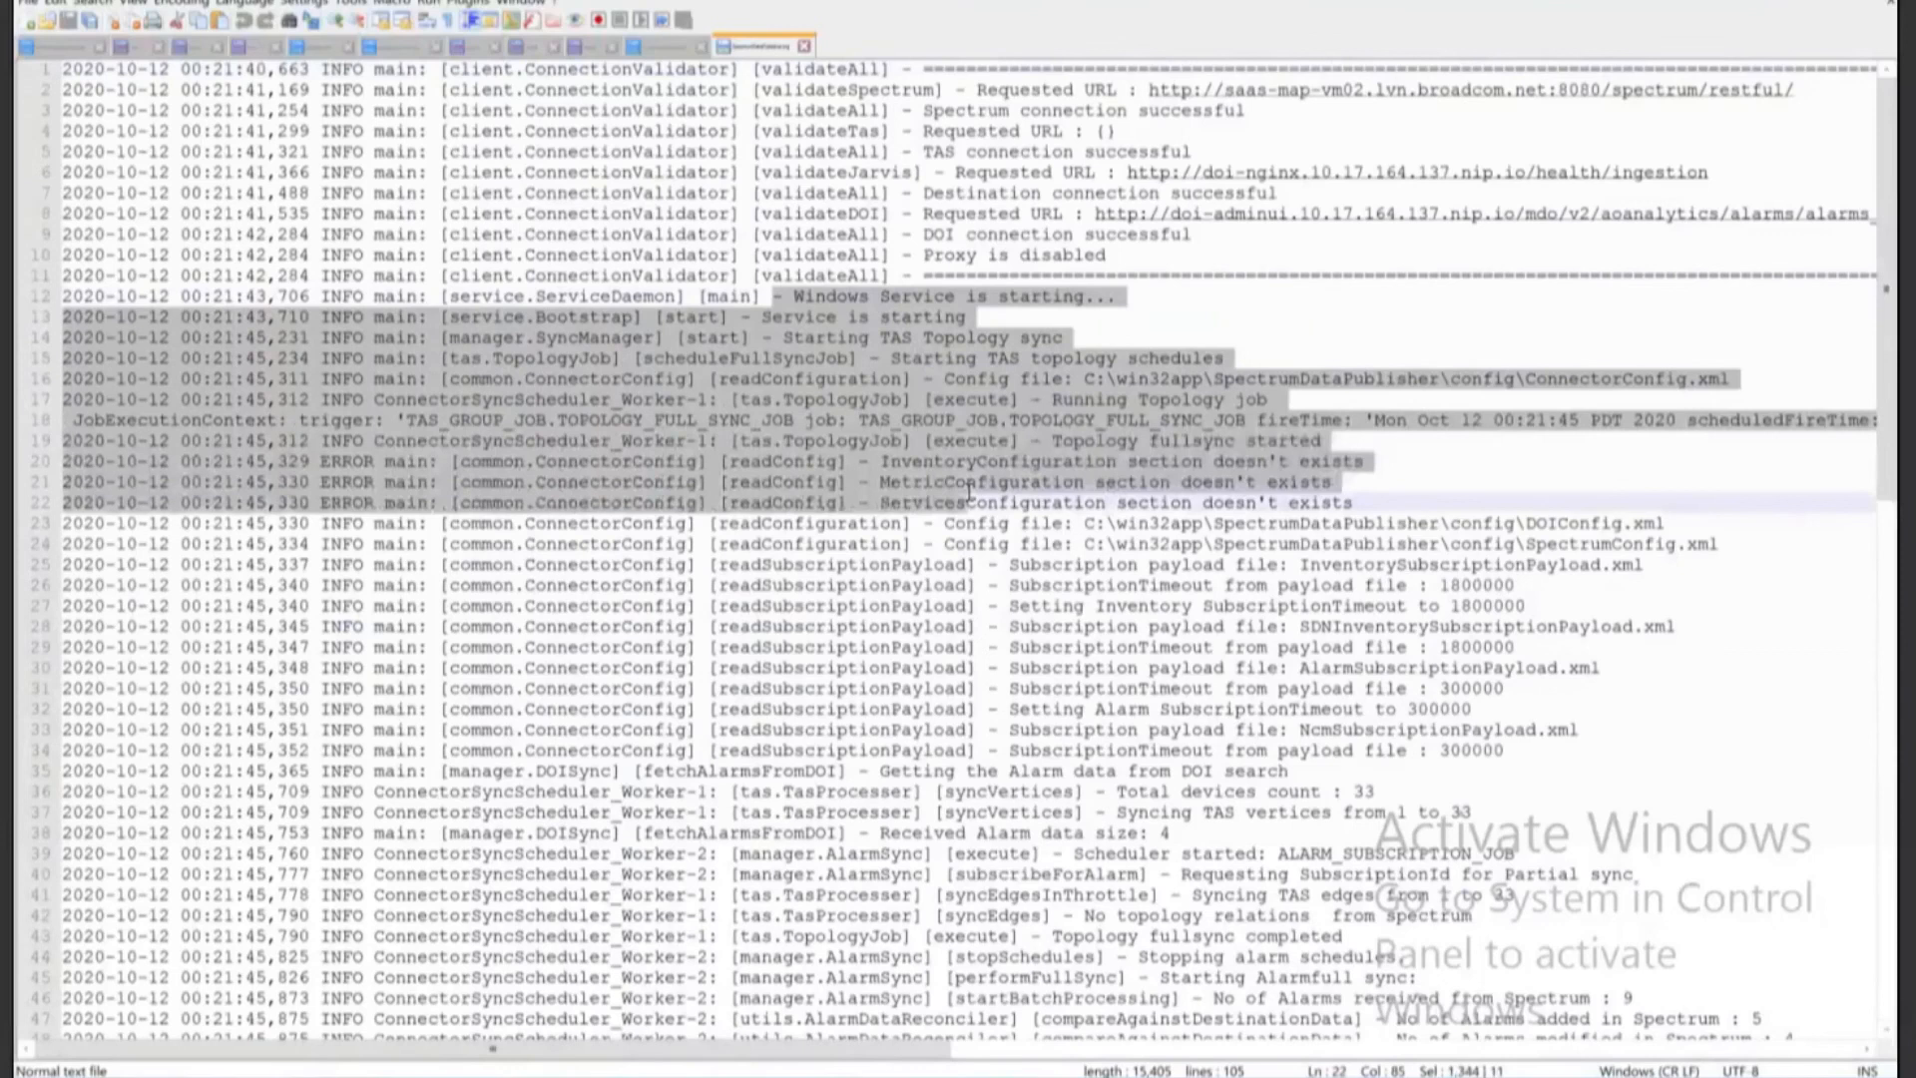
scroll(1158, 789, down, 1)
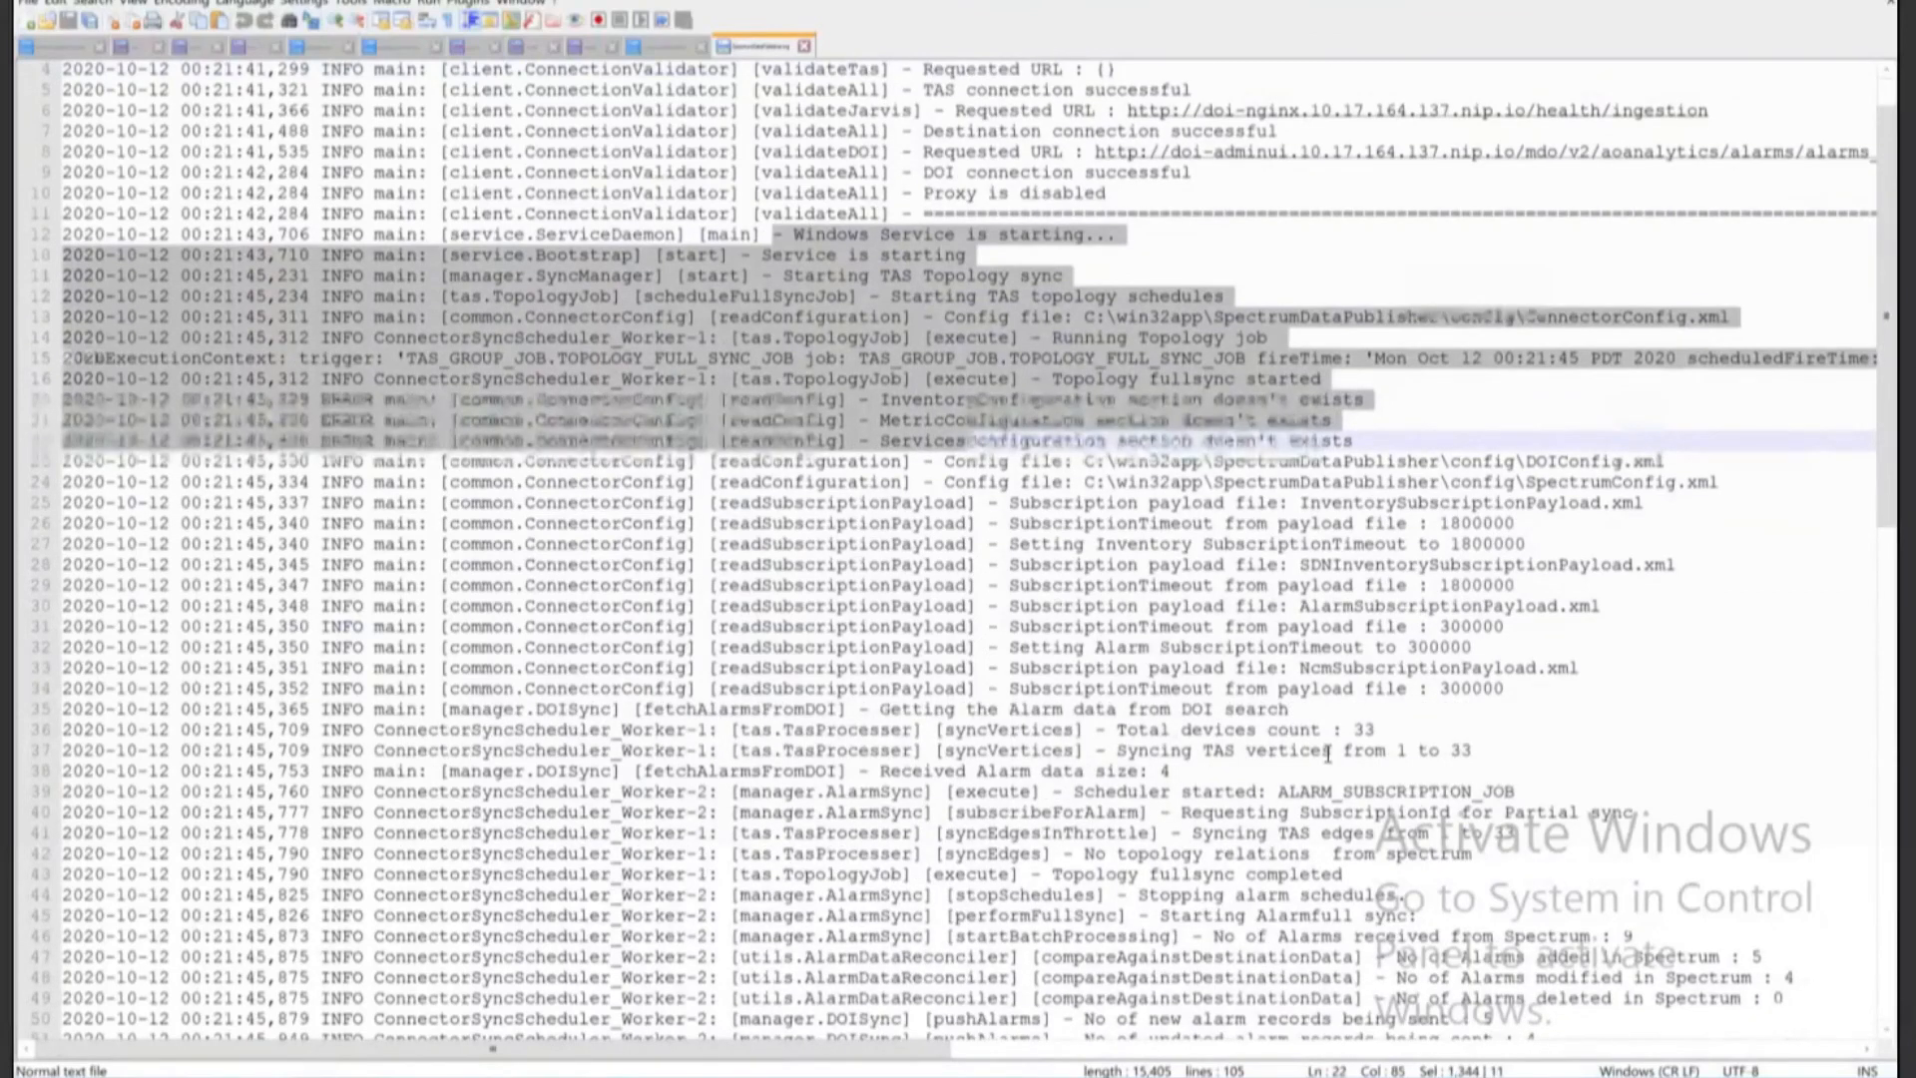
scroll(1328, 754, down, 2)
drag(1105, 730, 1342, 752)
drag(1129, 626, 1353, 690)
scroll(1344, 848, down, 1)
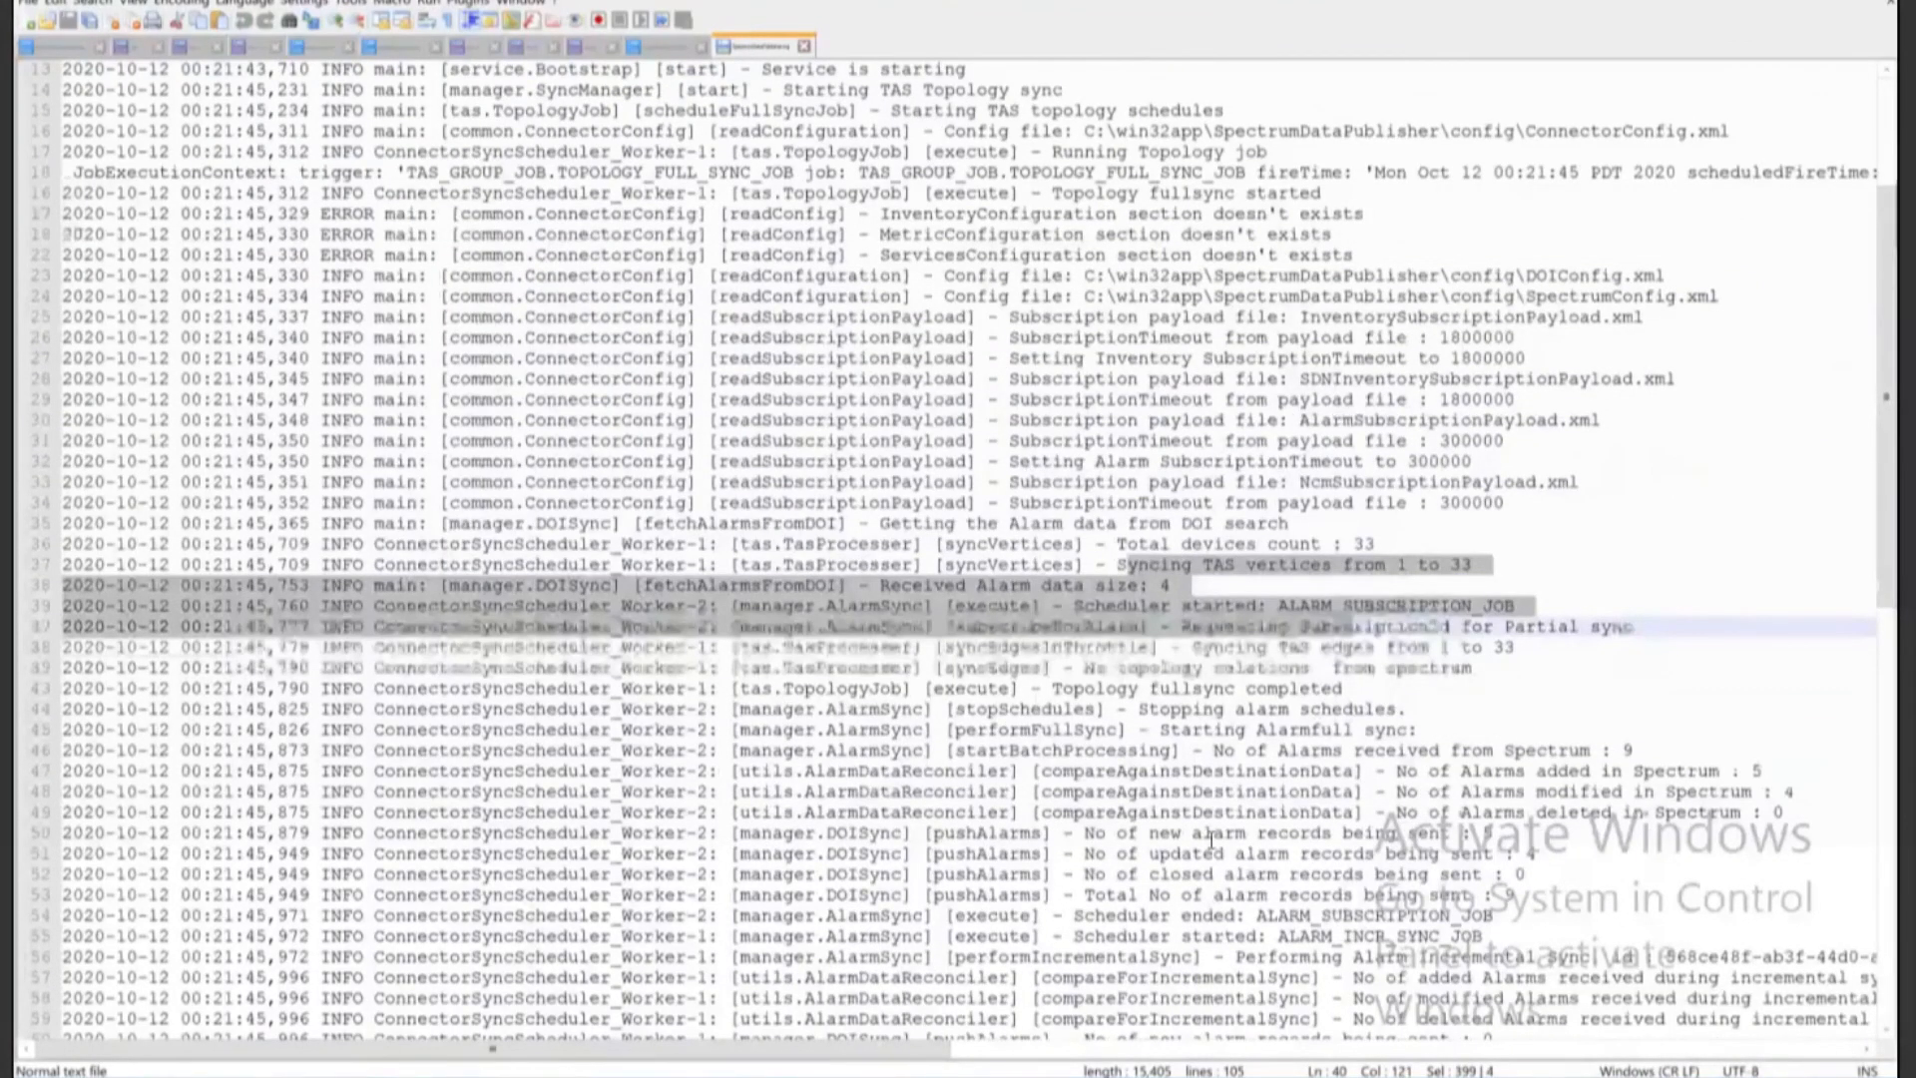
scroll(1447, 913, down, 3)
click(1102, 669)
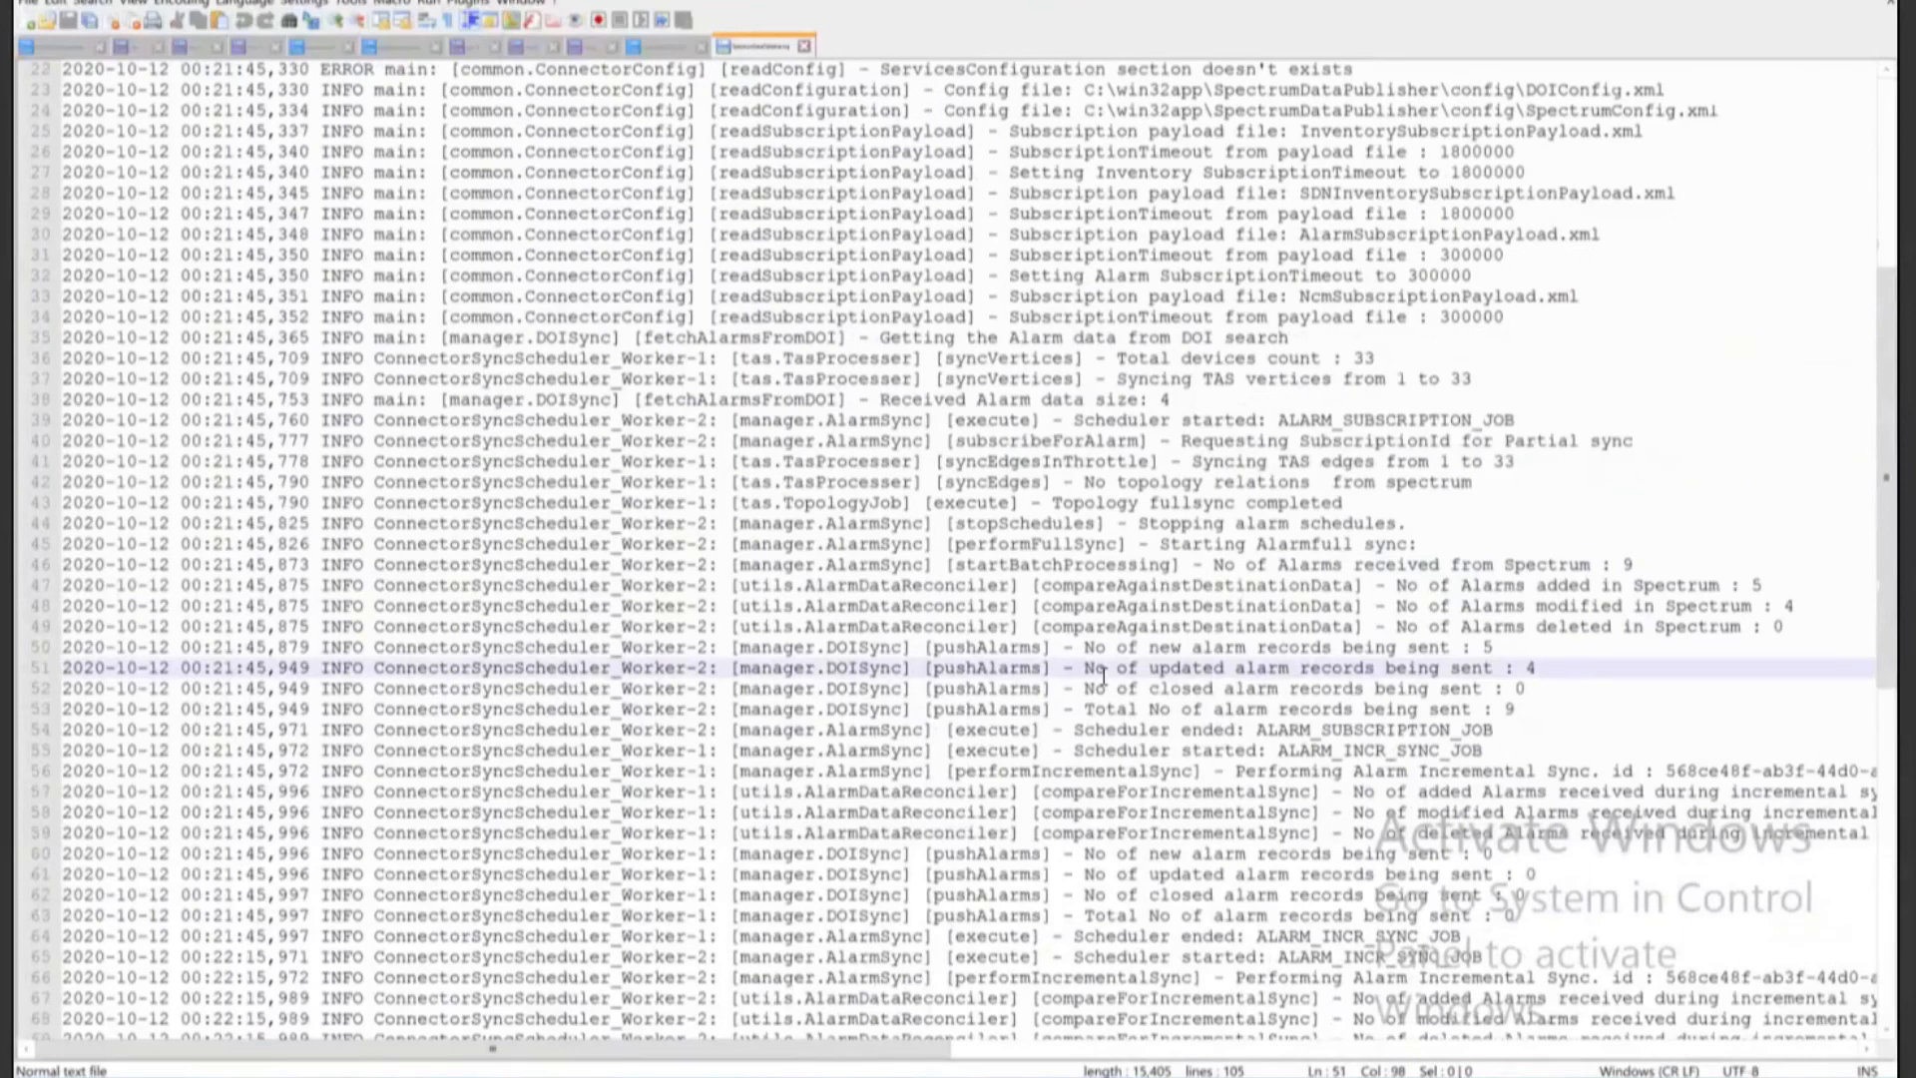
scroll(1103, 676, down, 1)
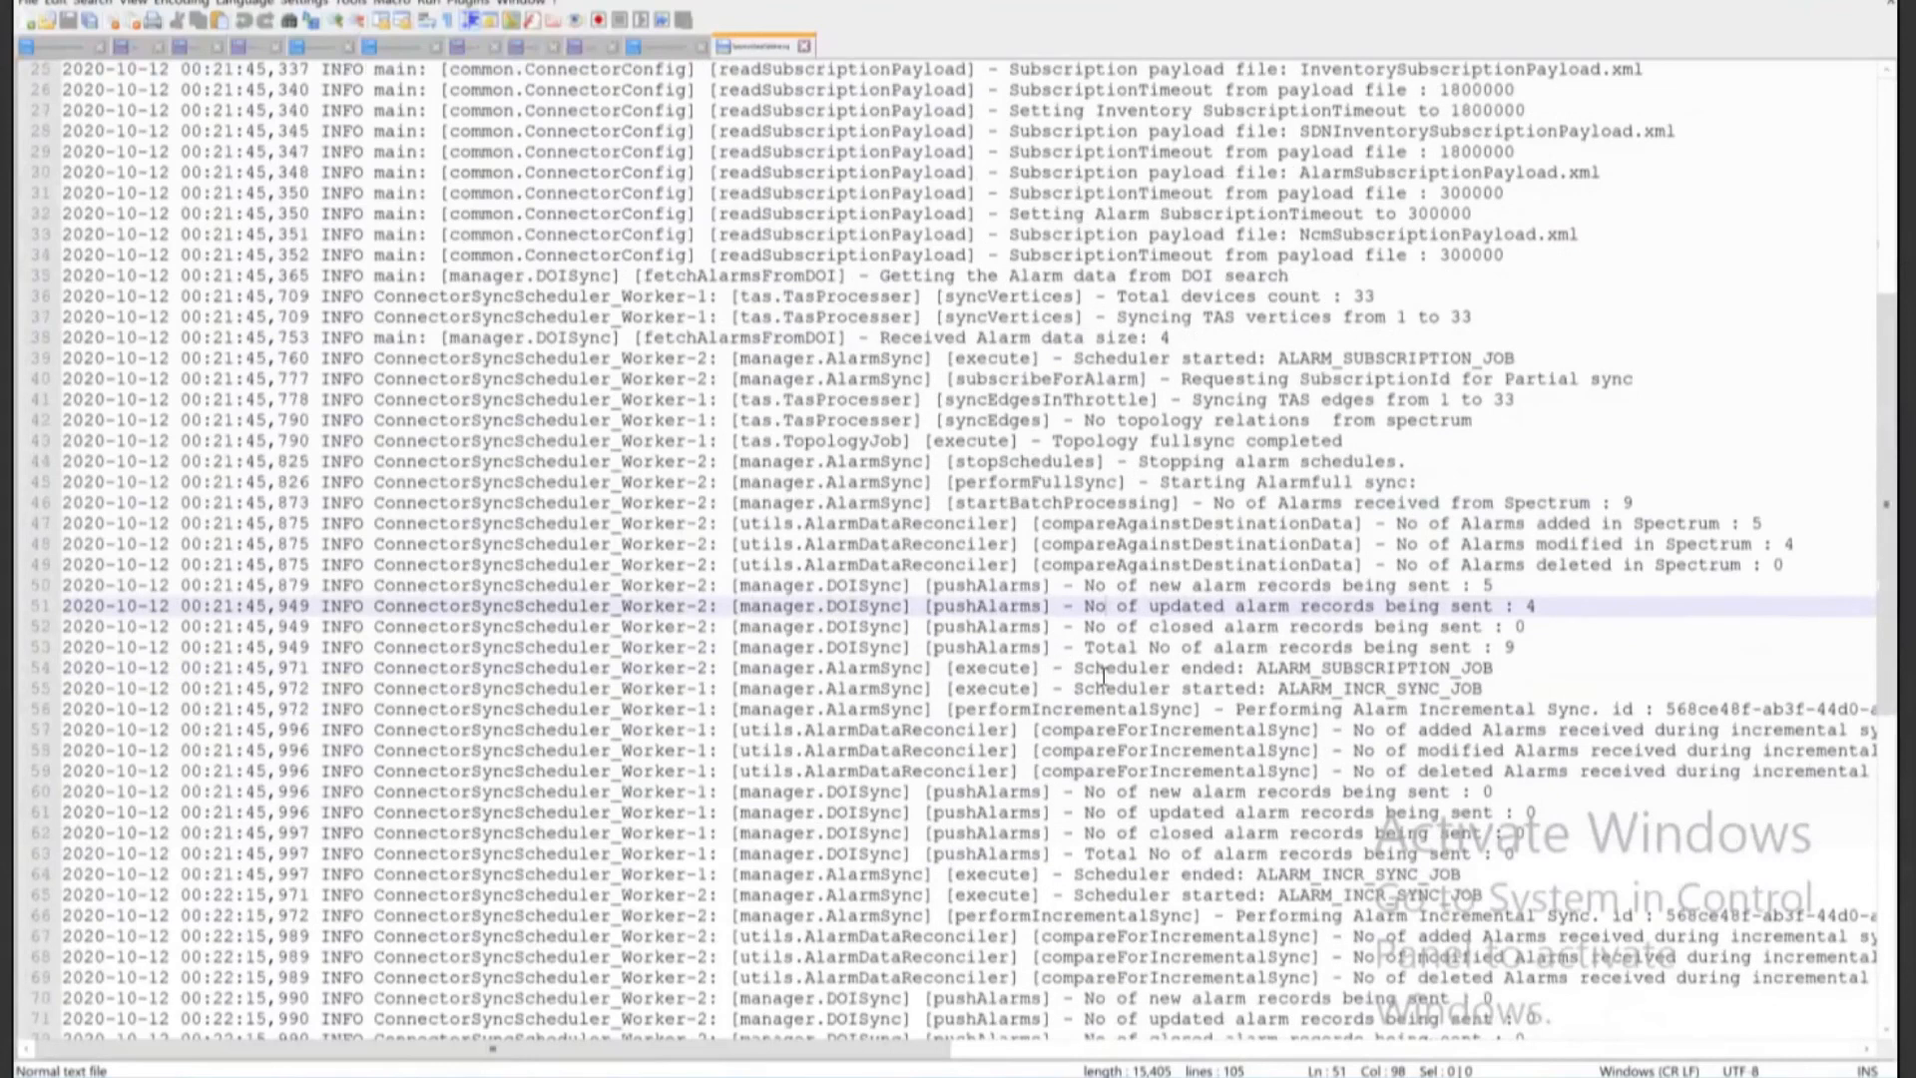
scroll(1102, 676, down, 1)
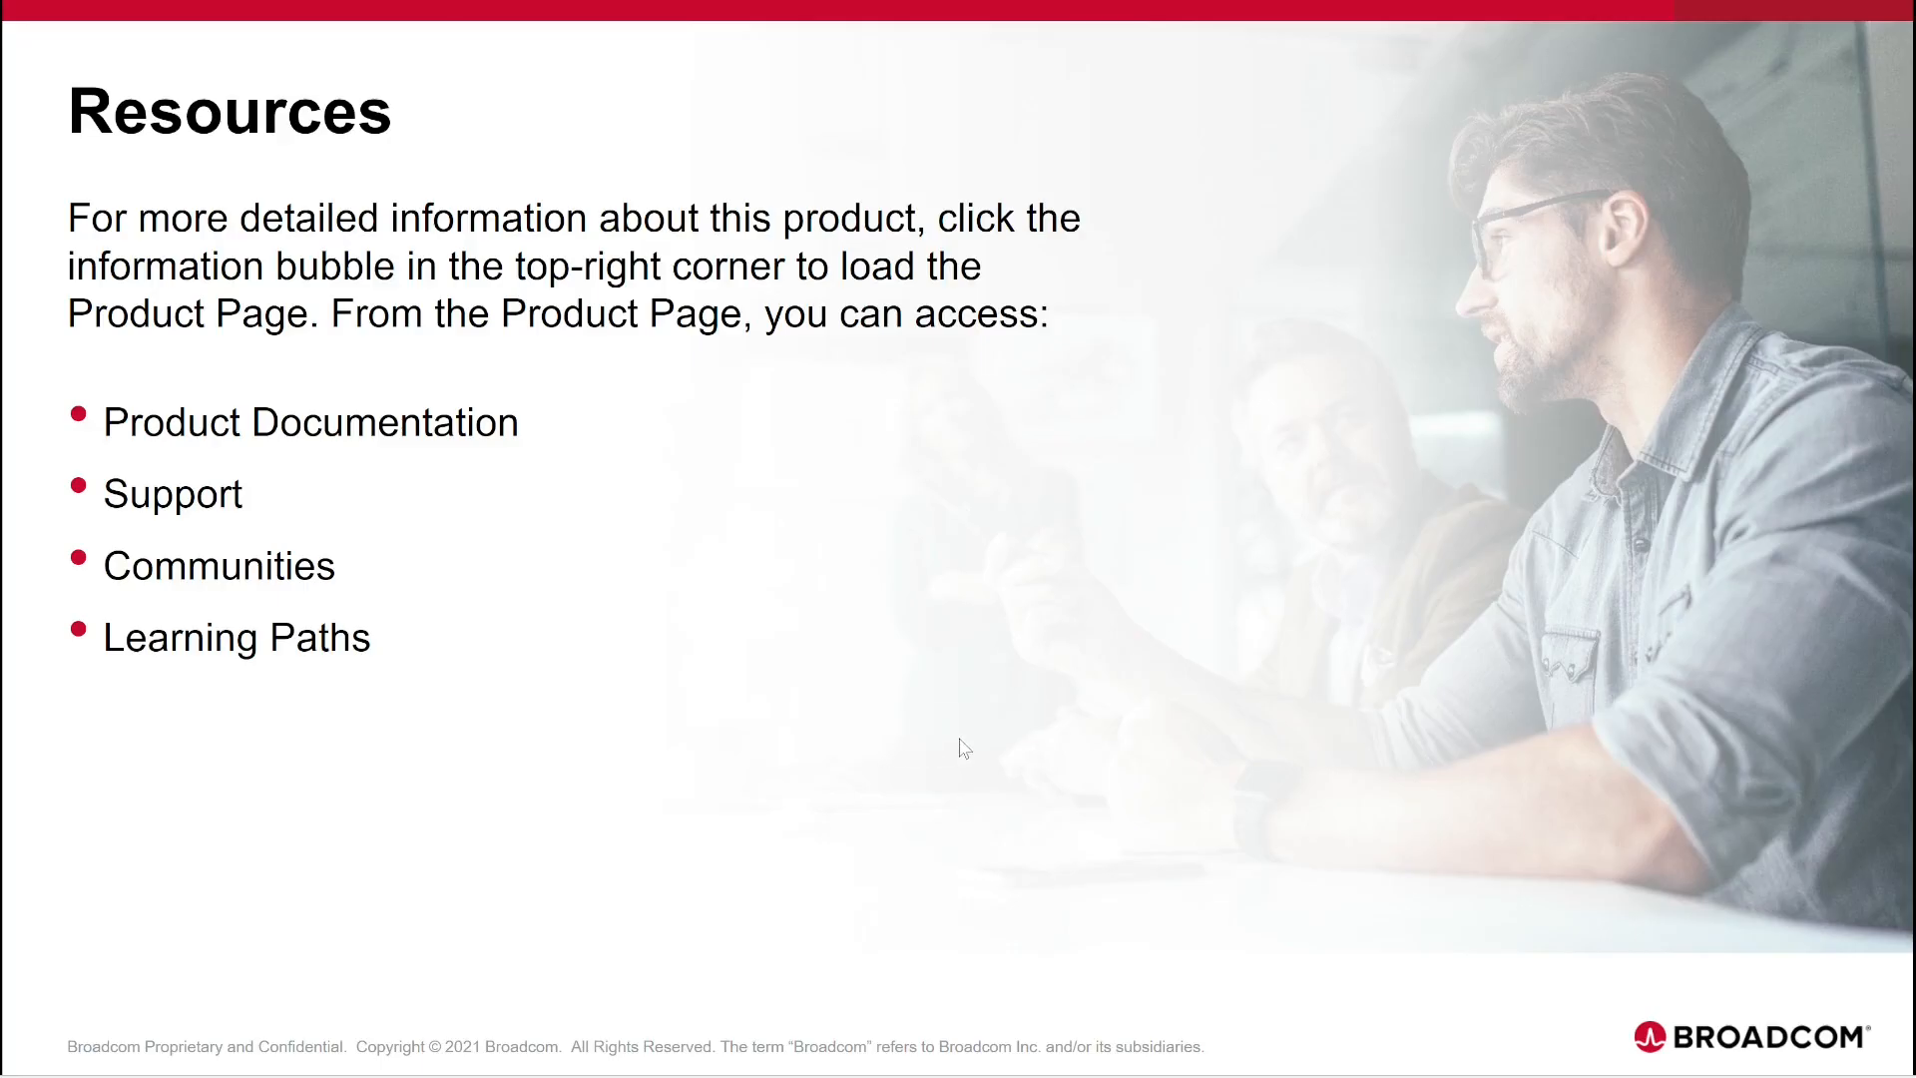
click(960, 739)
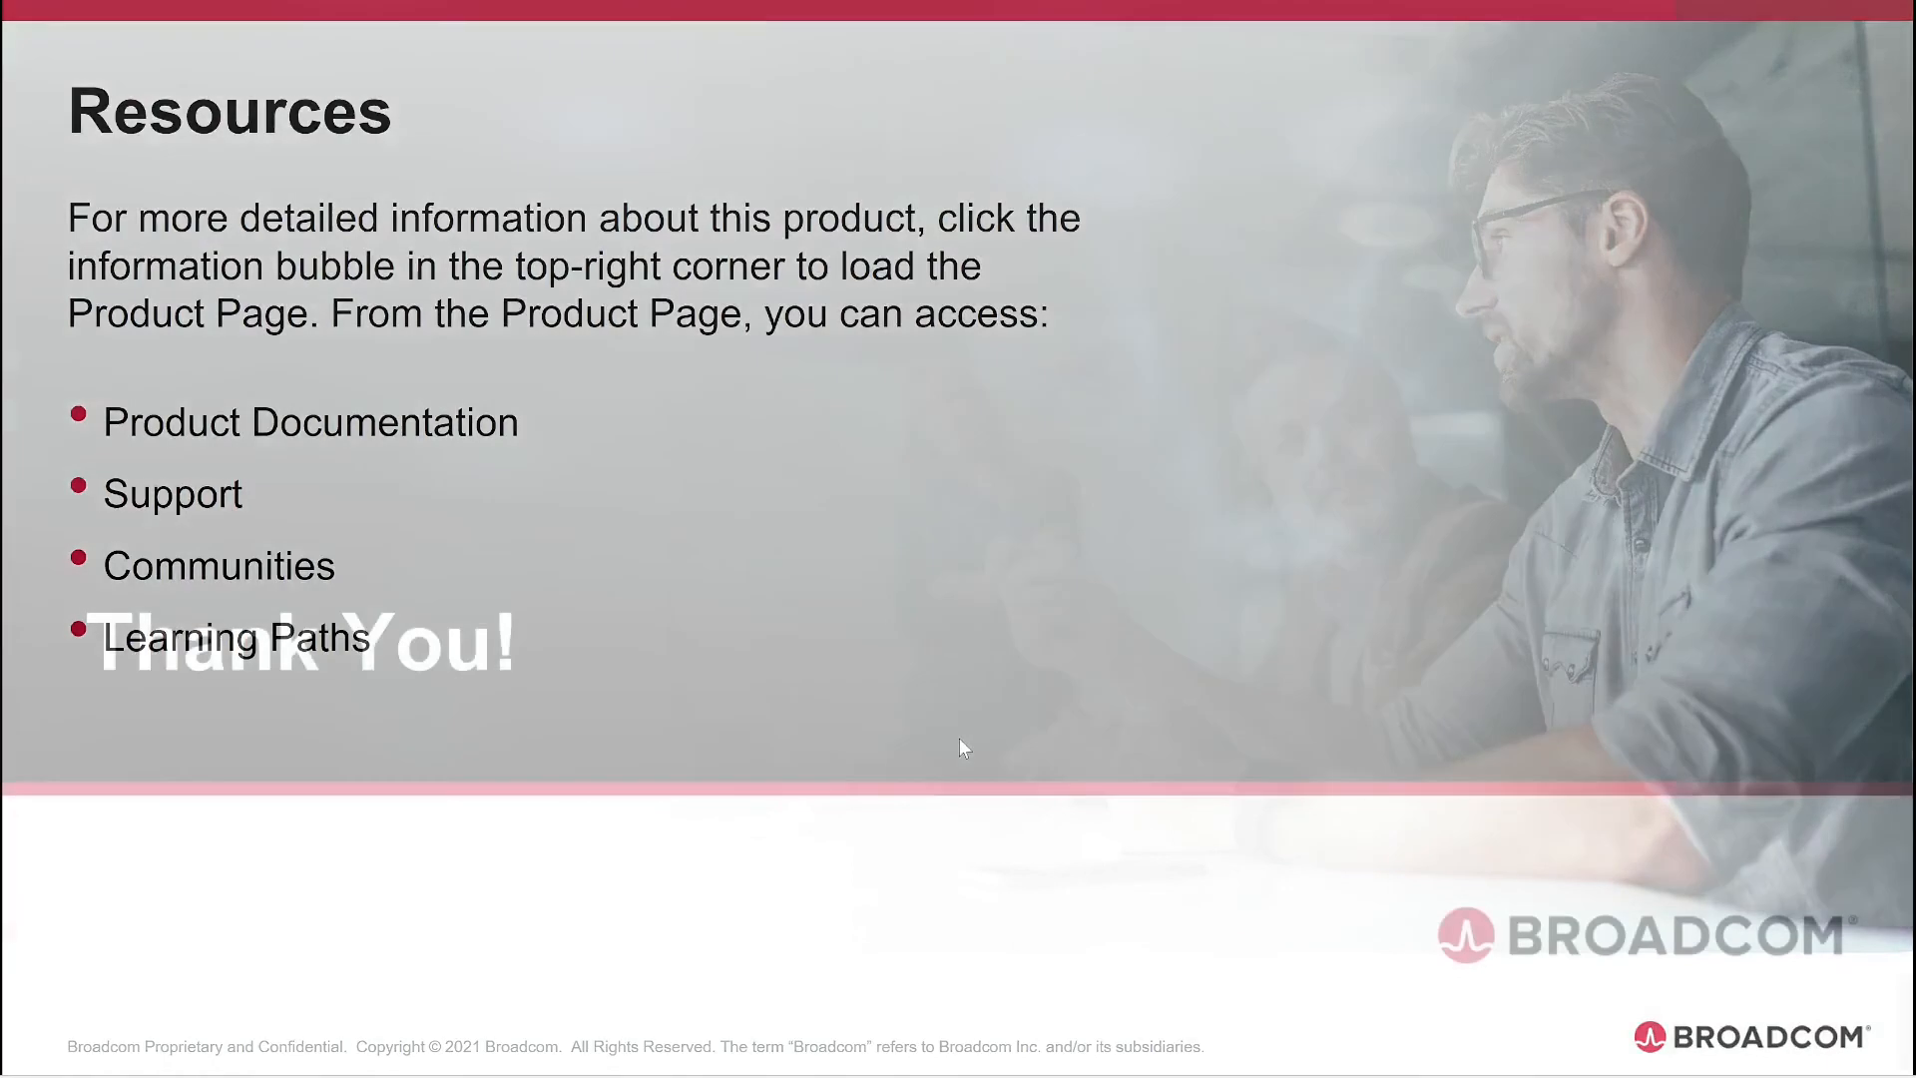